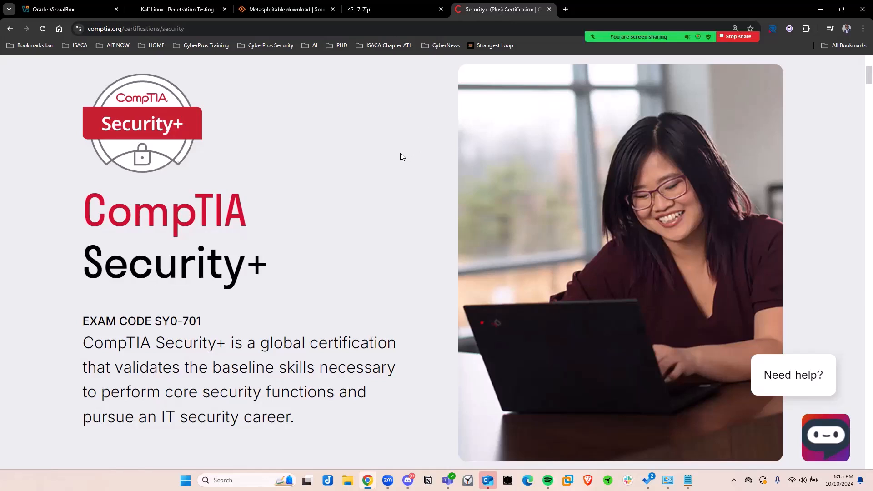
Close the CompTIA Security+ page and open the download page of the VirtualBox website.
left_click(549, 9)
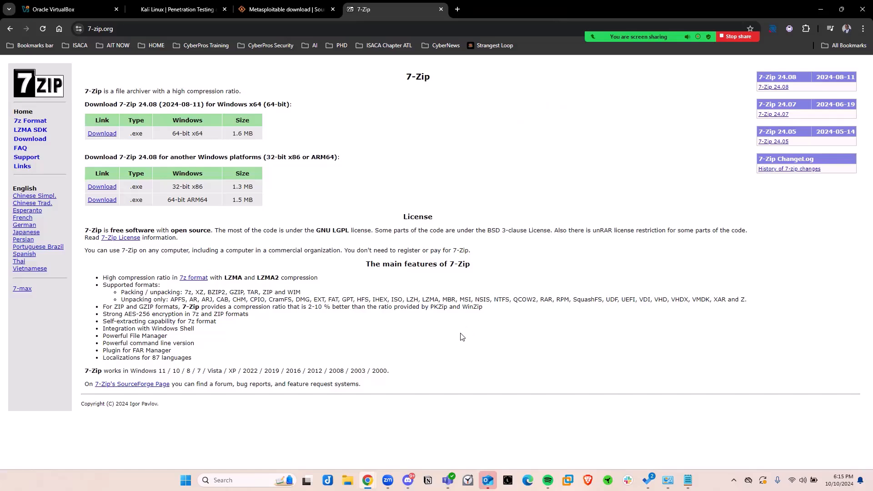
left_click(52, 11)
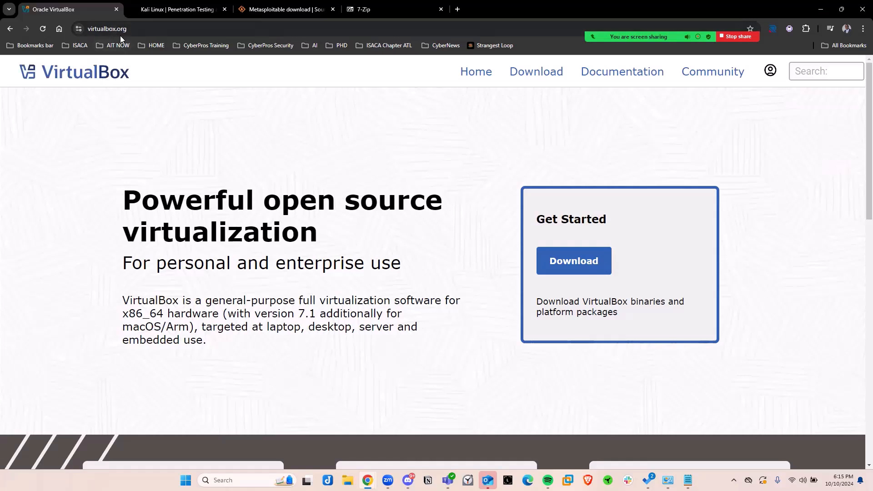
left_click(541, 75)
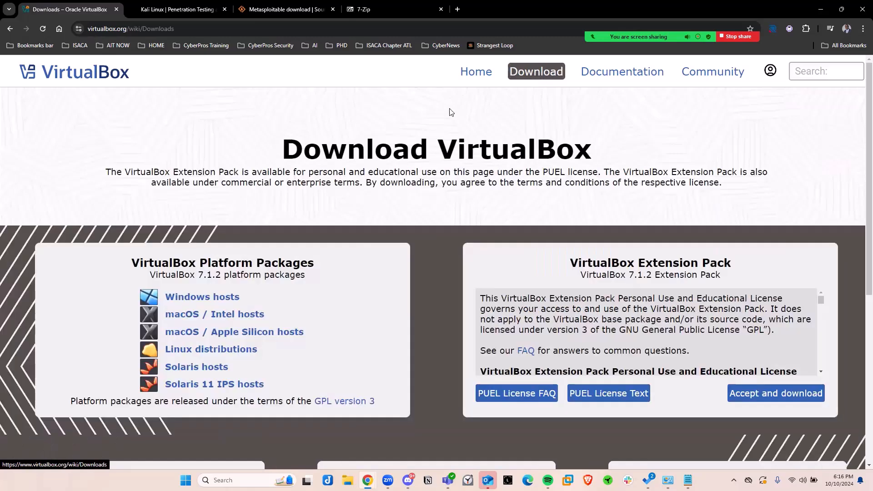
Download the VirtualBox 7.1.2 platform package for Windows hosts and save it in the Downloads folder.
left_click(191, 299)
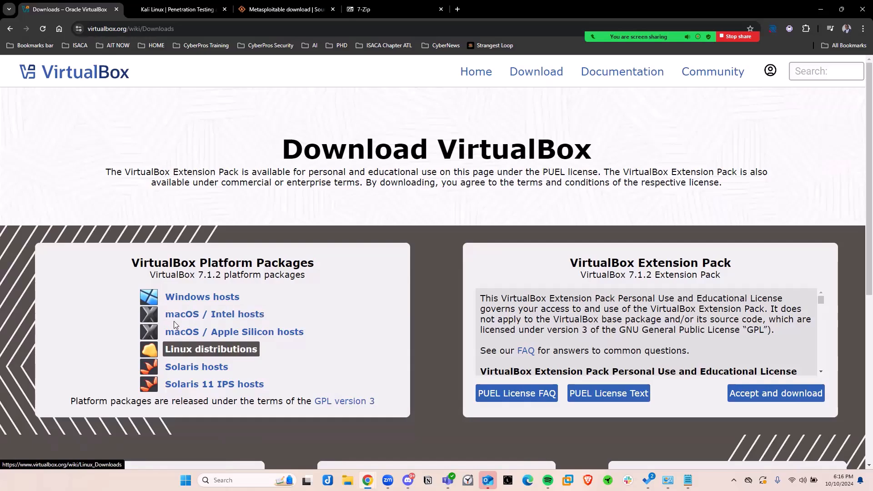
left_click(188, 298)
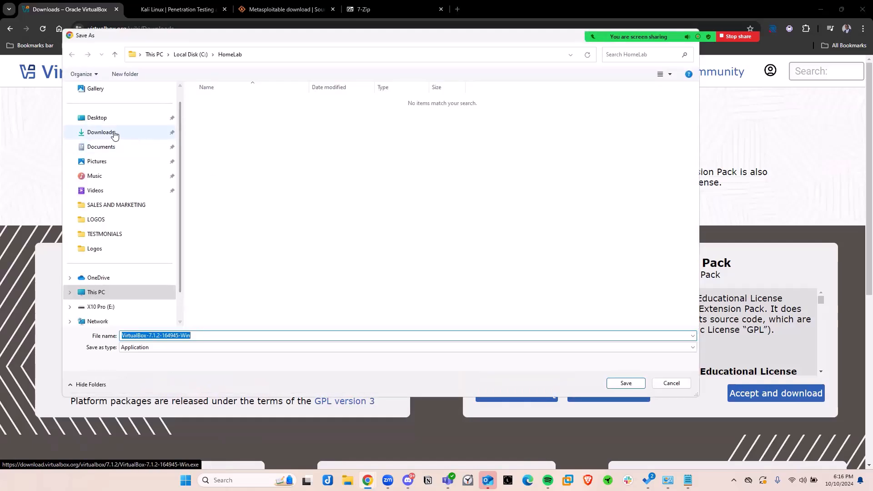
left_click(113, 134)
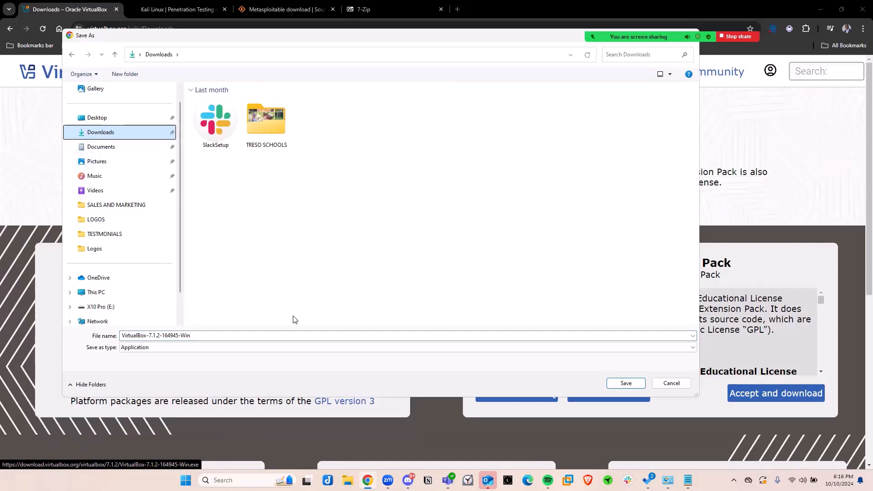
left_click(624, 383)
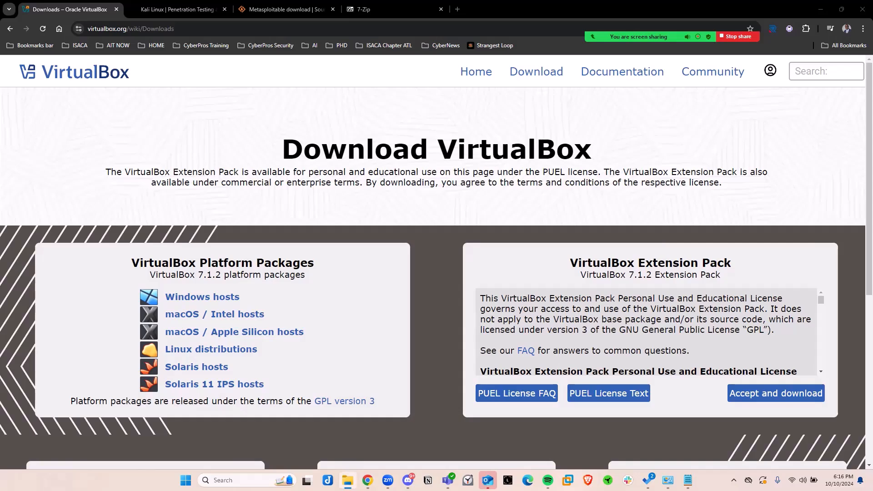
Run the VirtualBox-7.1.2-164945-Win installer from the Downloads folder and bring its setup wizard into view.
left_click_drag(600, 214, 328, 2)
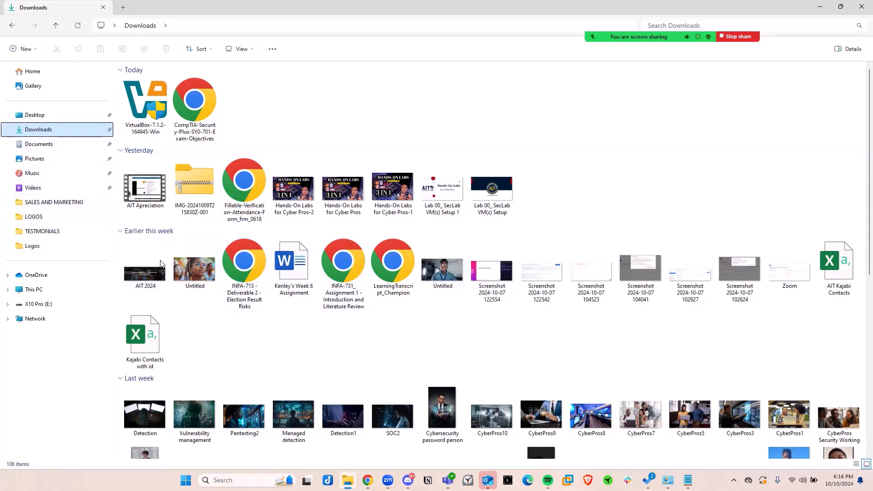
double_click(132, 94)
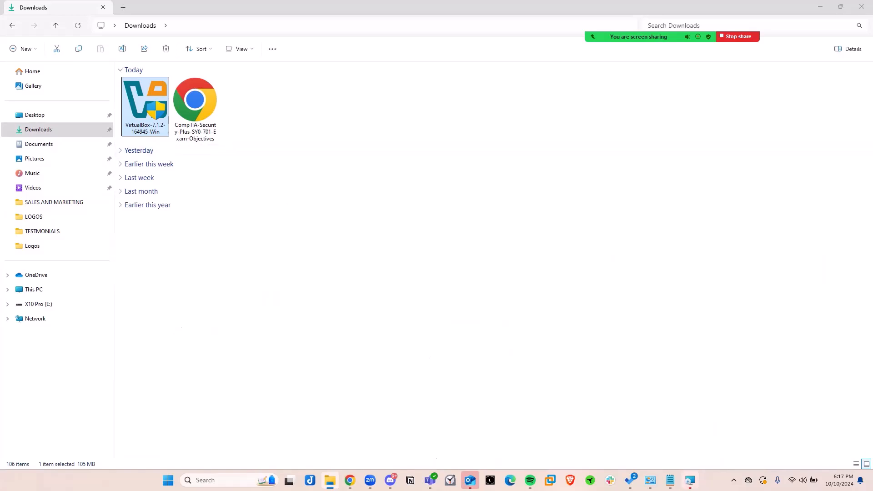
left_click(690, 481)
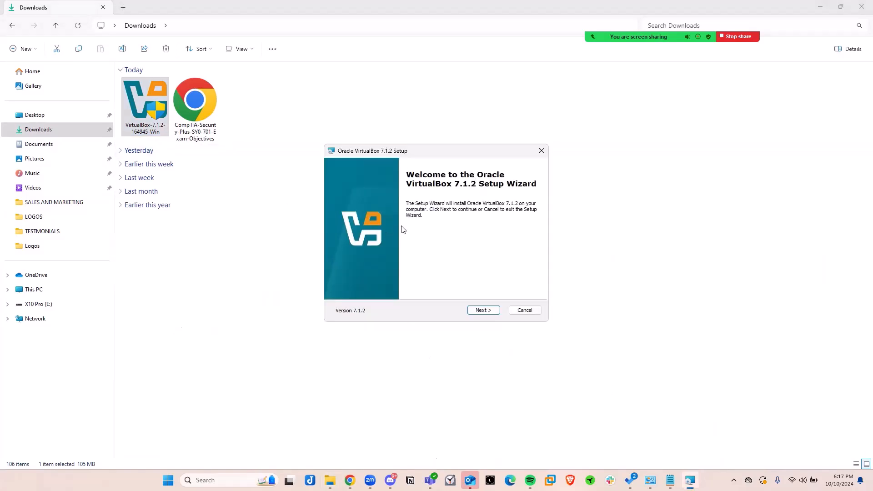
left_click_drag(424, 153, 430, 113)
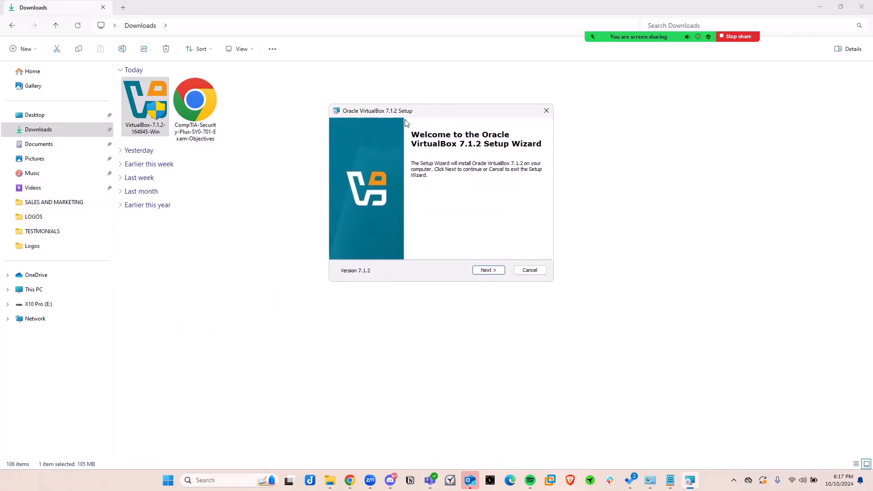
Accept the VirtualBox license agreement and proceed with the default features past the network interface and Python dependency warnings.
left_click(489, 271)
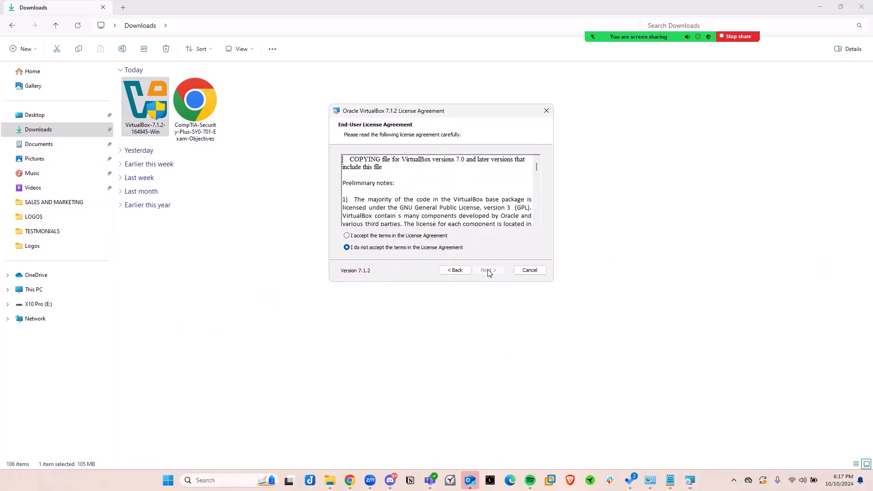
left_click(380, 236)
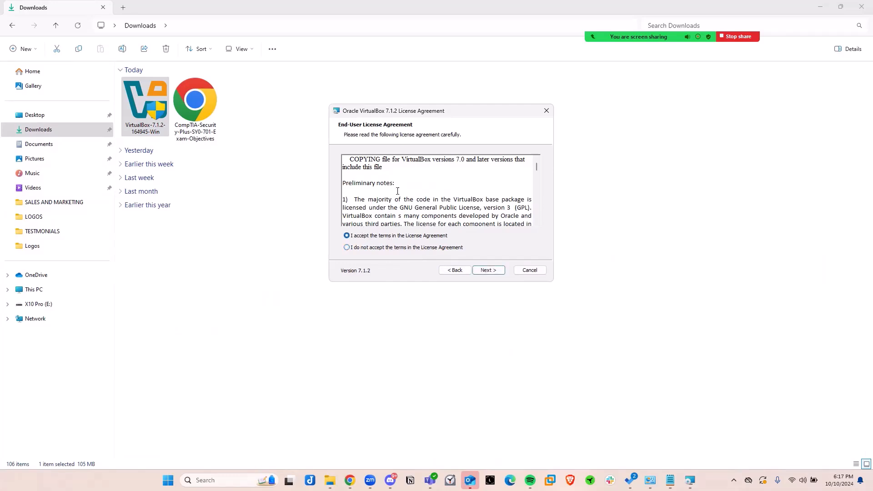
left_click(487, 270)
left_click(489, 271)
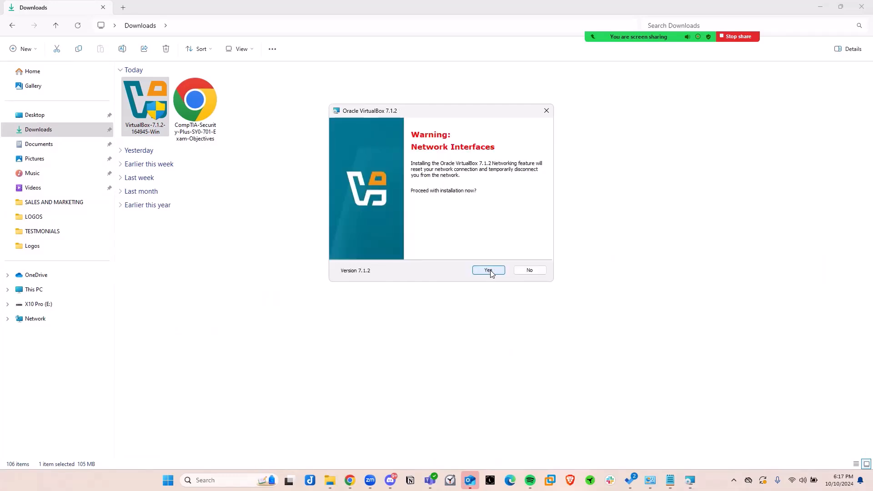
left_click(490, 271)
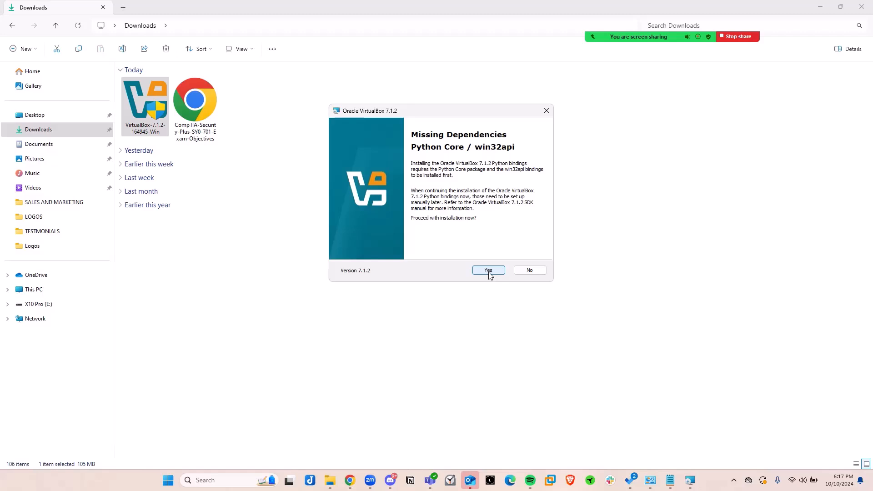
left_click(488, 271)
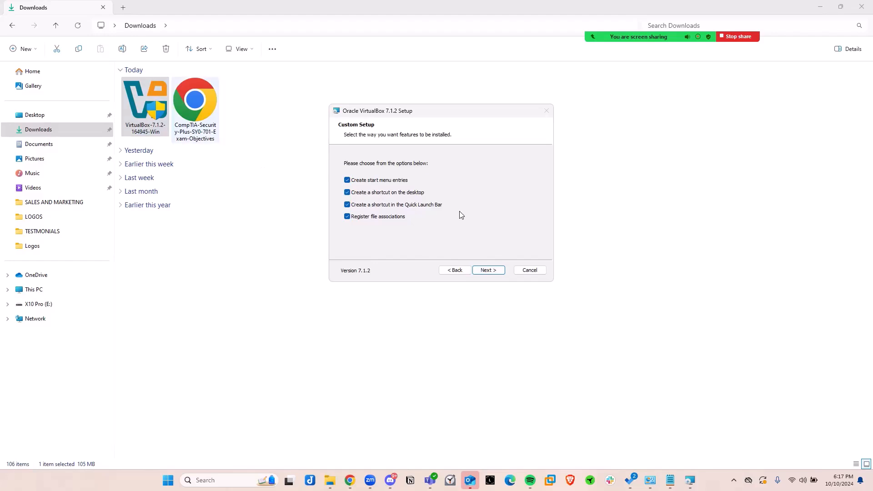
Install VirtualBox with all shortcut and file association options kept, and finish the setup by starting VirtualBox Manager.
left_click(488, 272)
left_click(488, 271)
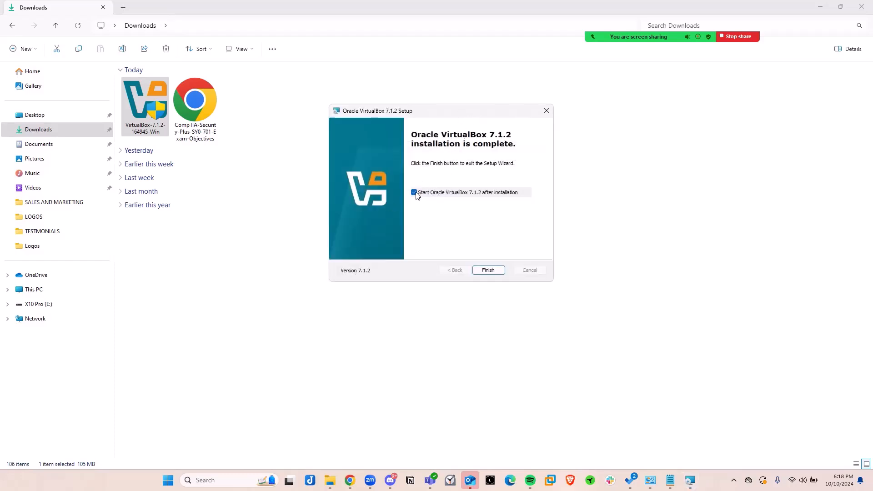
left_click(488, 270)
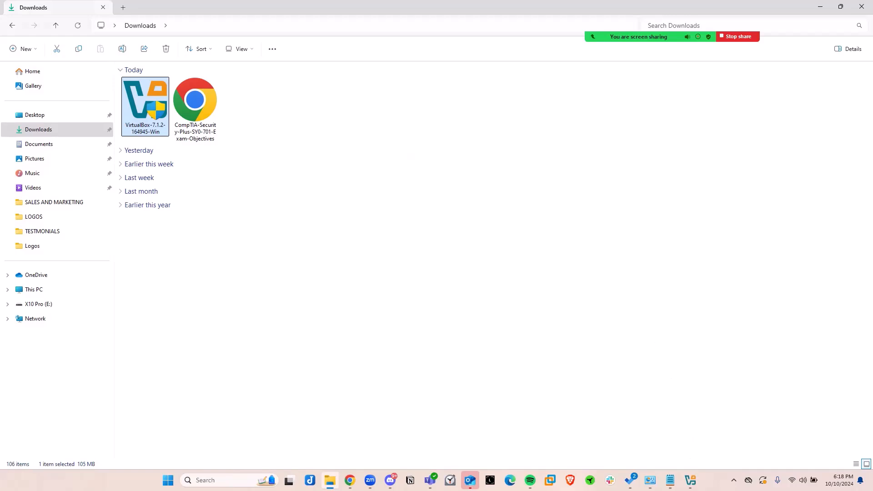
left_click(690, 480)
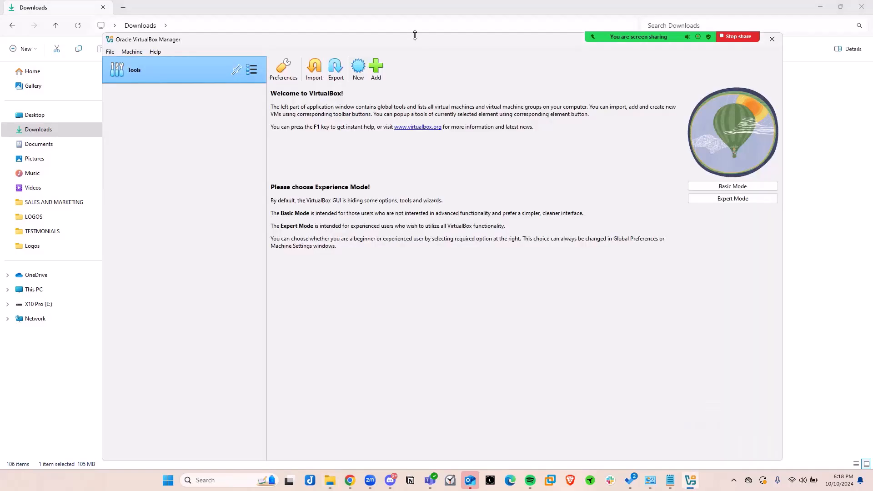
Reposition and minimize the VirtualBox Manager window, and minimize the Downloads window to return to the browser.
left_click_drag(386, 43, 301, 31)
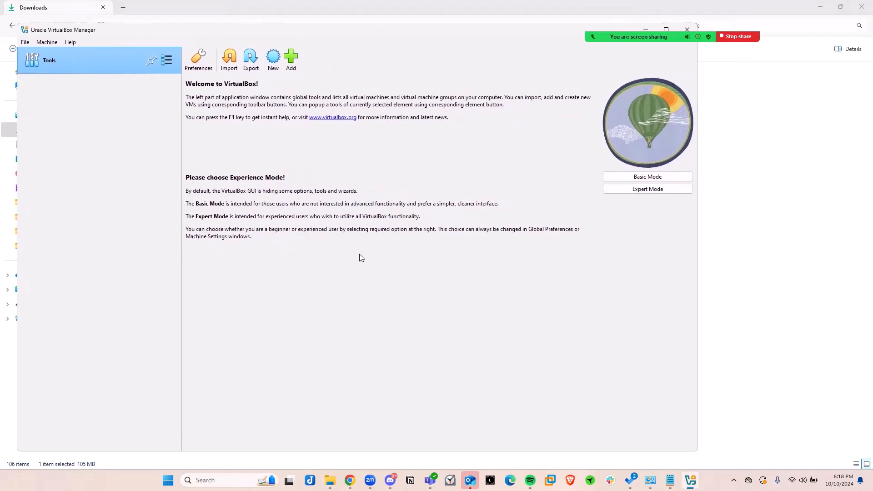
left_click_drag(484, 32, 567, 68)
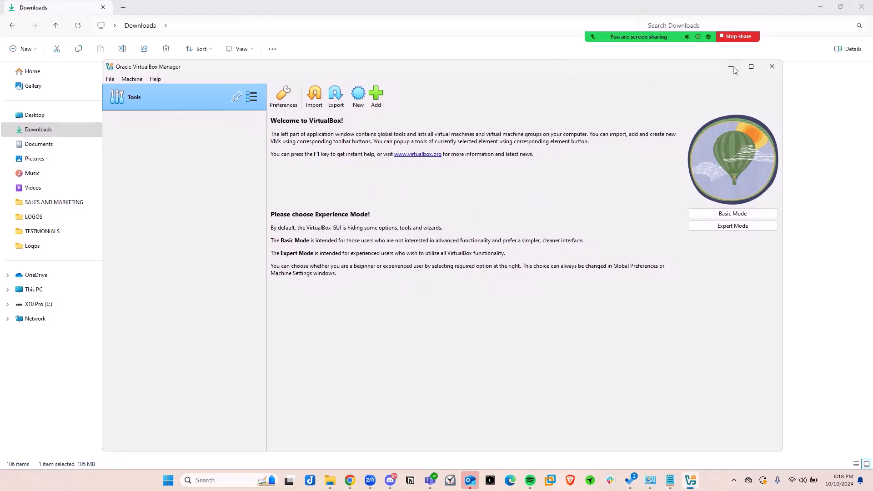
left_click(731, 67)
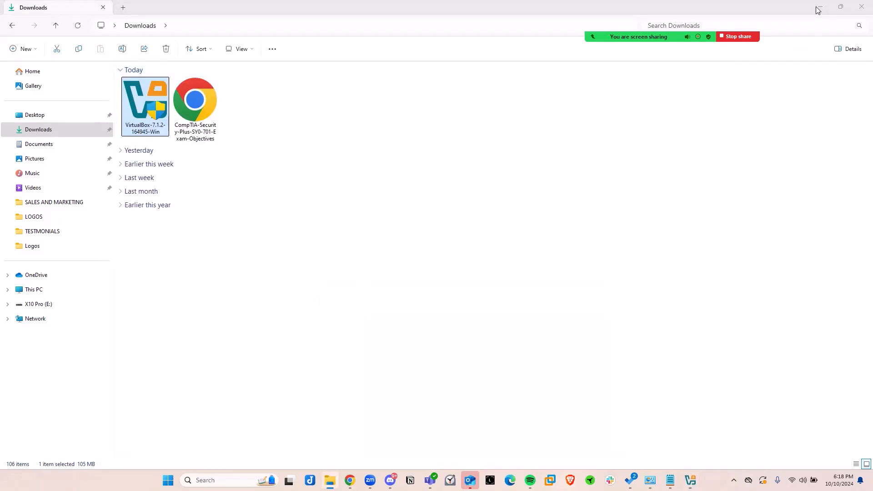
left_click(819, 9)
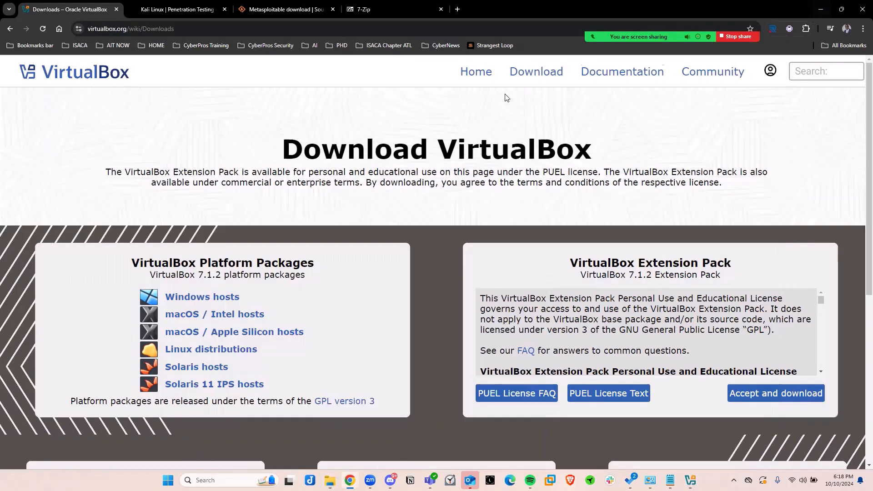
Open the Installer Images section of the Kali Linux download page and go to the Kali Purple images.
left_click(174, 8)
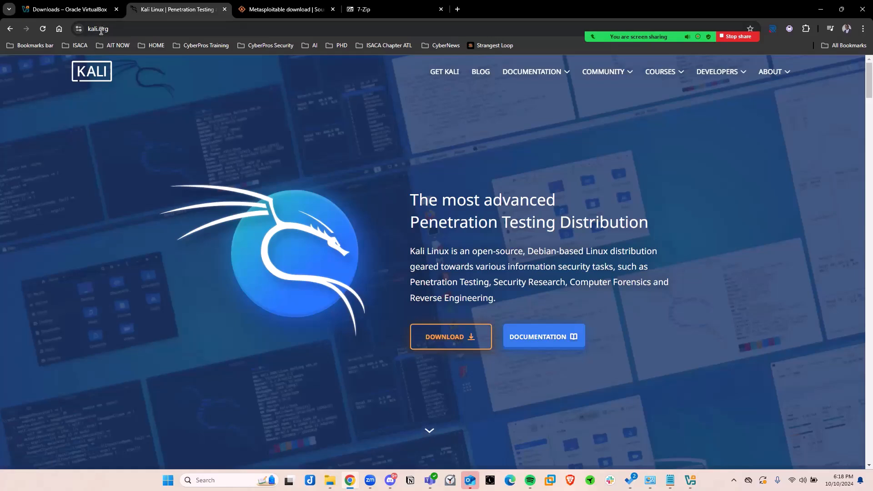
left_click(443, 337)
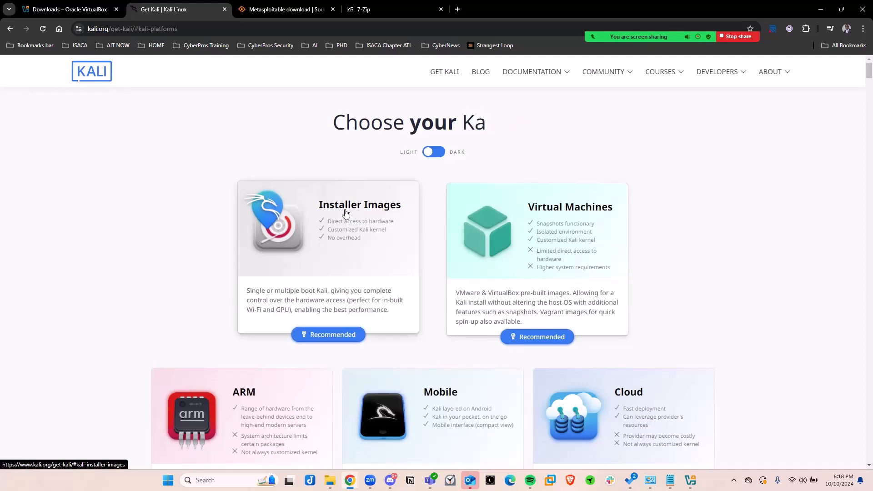
left_click(345, 229)
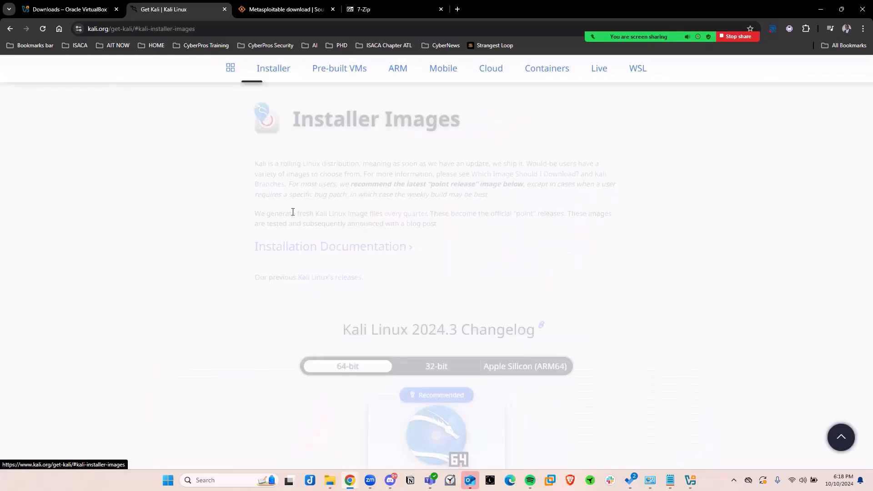
scroll(223, 243, "down", 4)
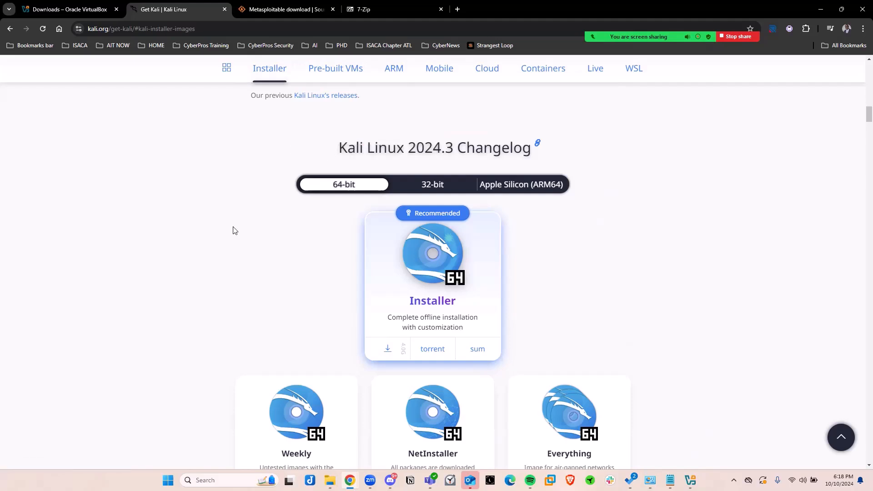
scroll(173, 288, "down", 11)
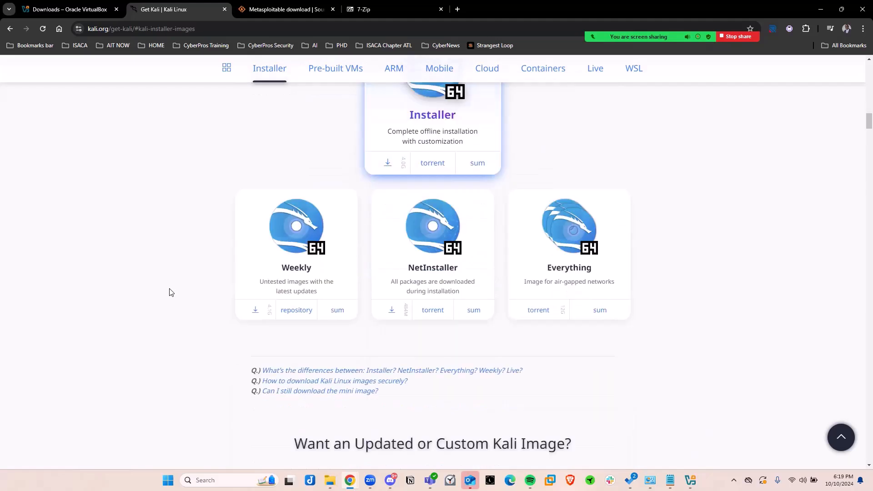
scroll(171, 292, "down", 1)
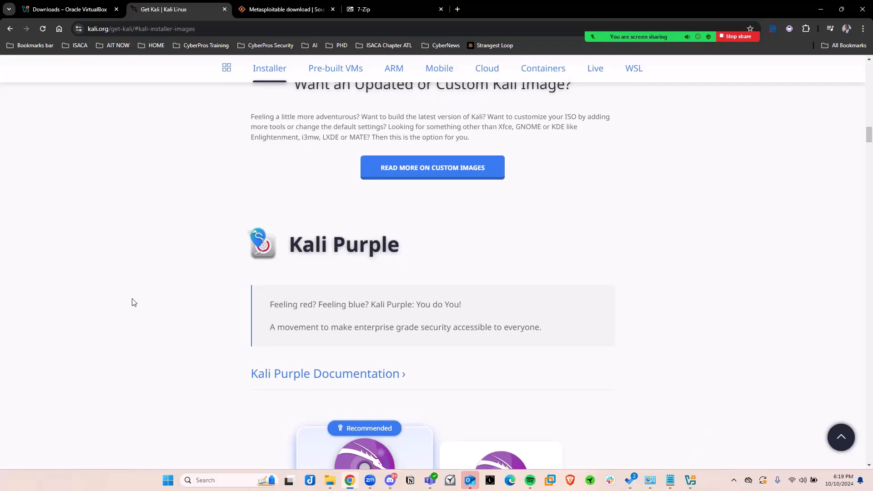
scroll(134, 303, "down", 3)
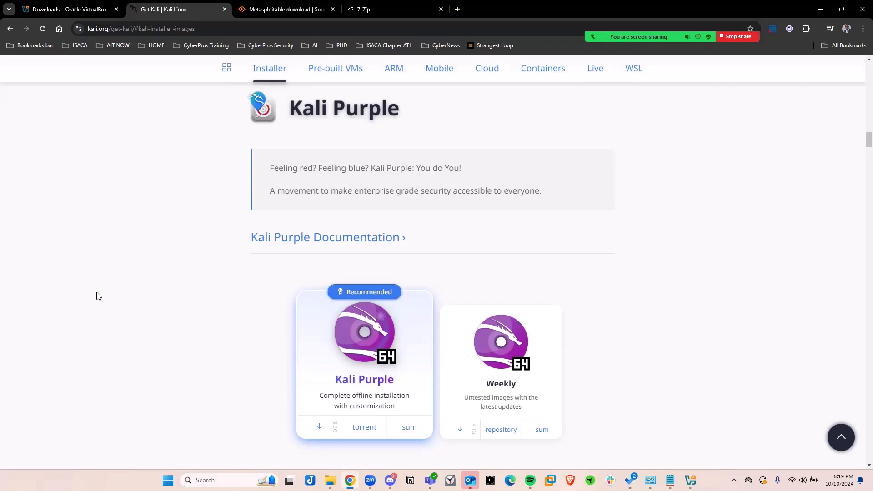
scroll(93, 291, "down", 2)
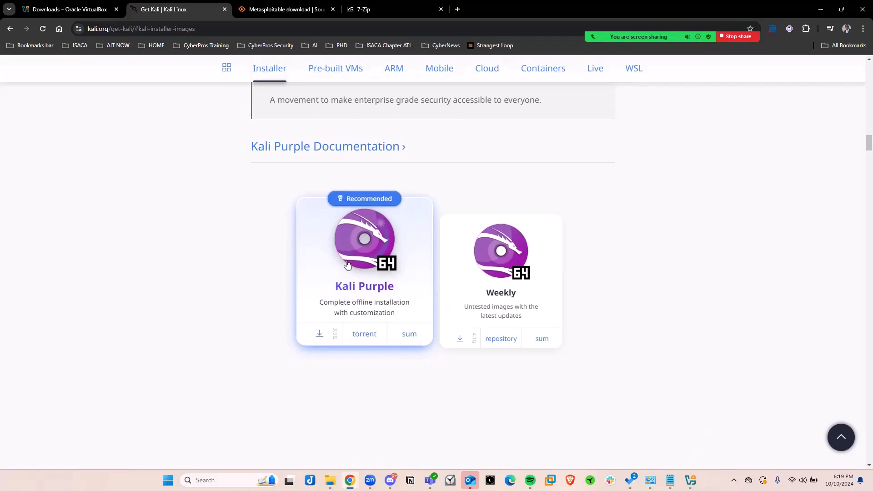
Download the recommended Kali Purple installer image and save it in the HomeLab folder on Local Disk (C:).
left_click(322, 336)
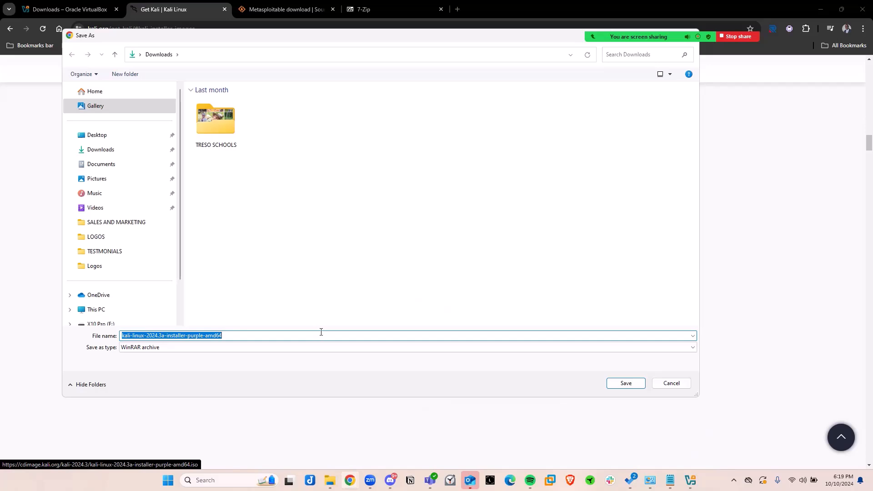
left_click_drag(234, 39, 252, 75)
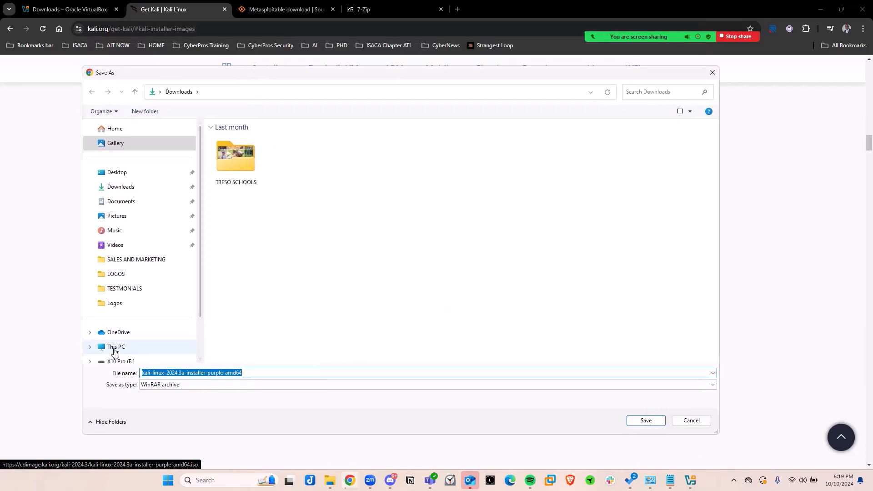
left_click(116, 348)
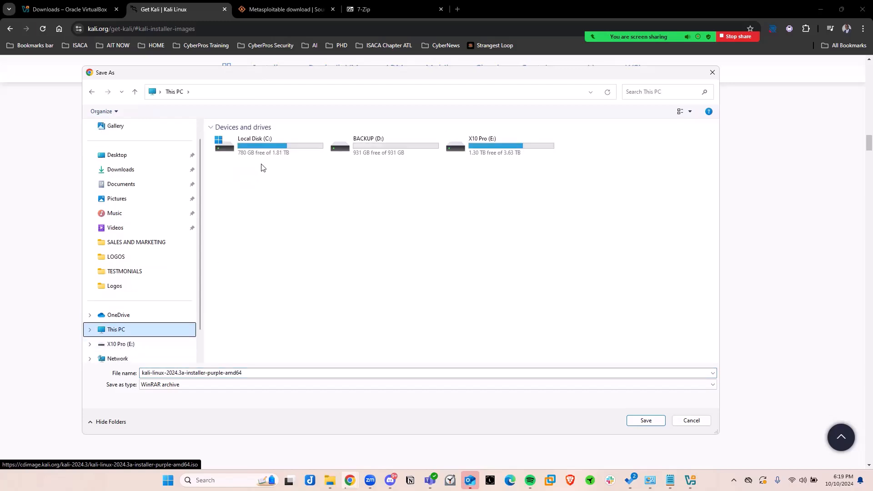
double_click(257, 147)
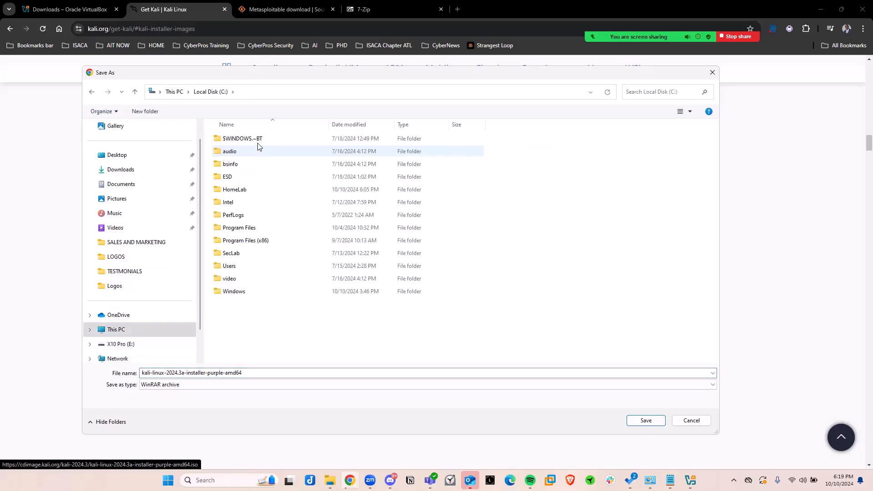
left_click(255, 189)
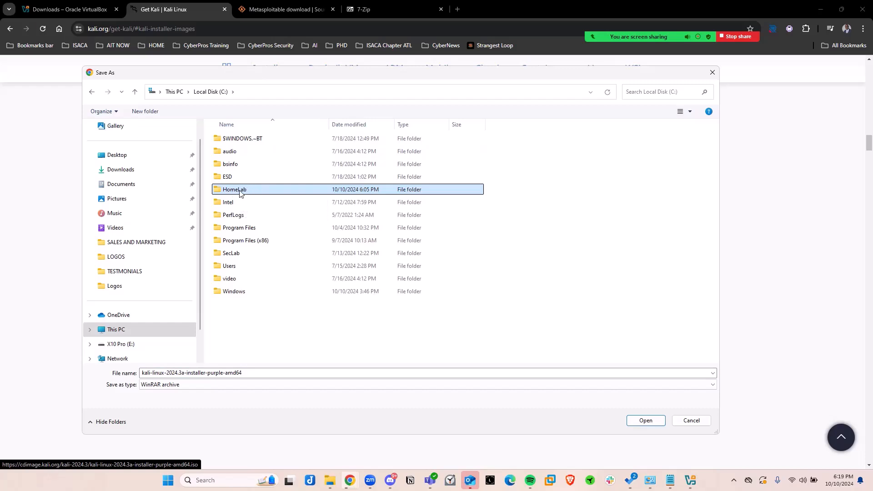
double_click(253, 193)
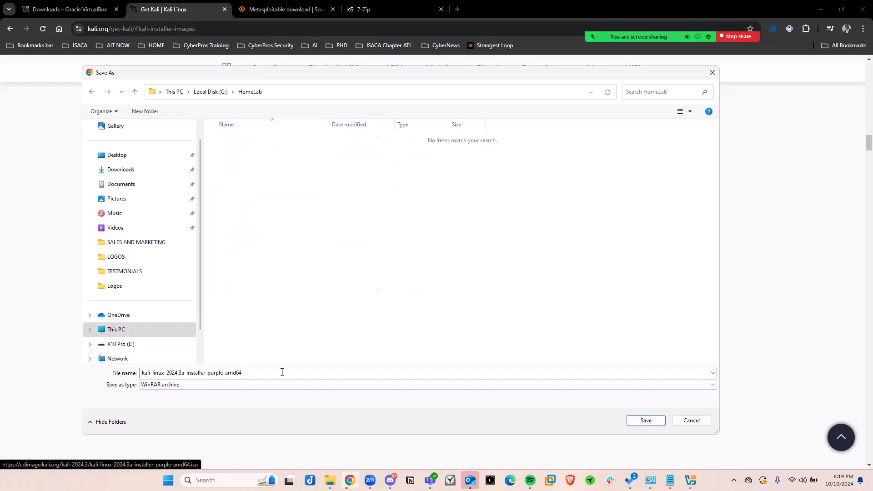
left_click(646, 421)
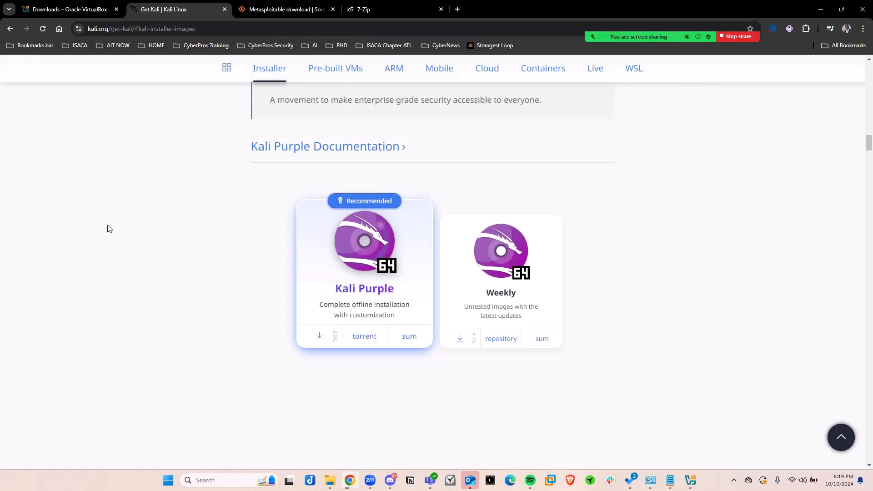
Start the Metasploitable download from SourceForge with the HomeLab folder on Local Disk (C:) as its destination, and cancel the save.
left_click(275, 11)
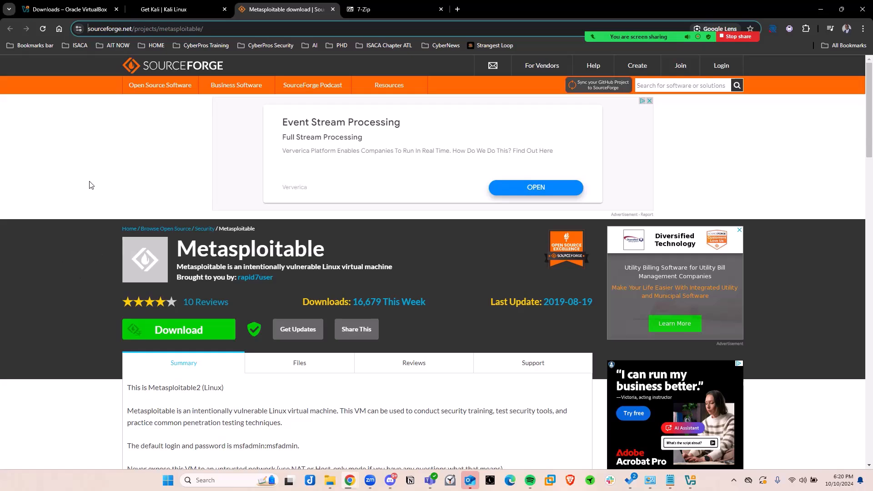
left_click(179, 332)
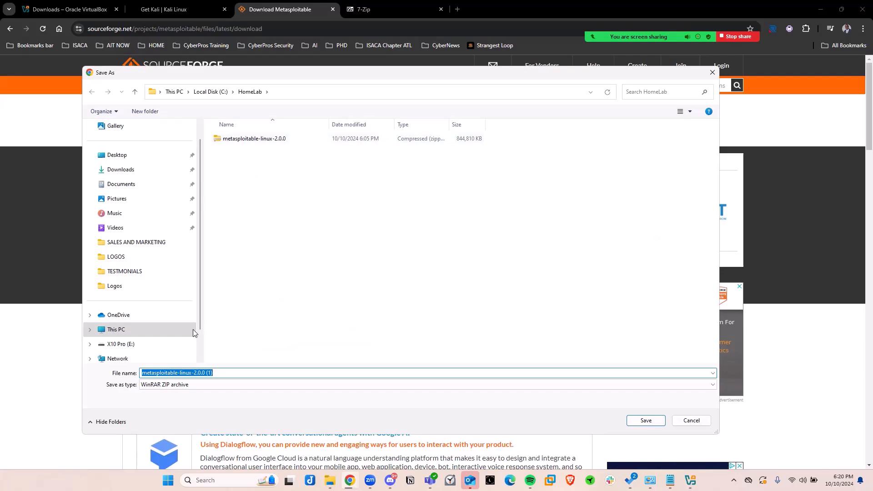
left_click(120, 335)
double_click(273, 145)
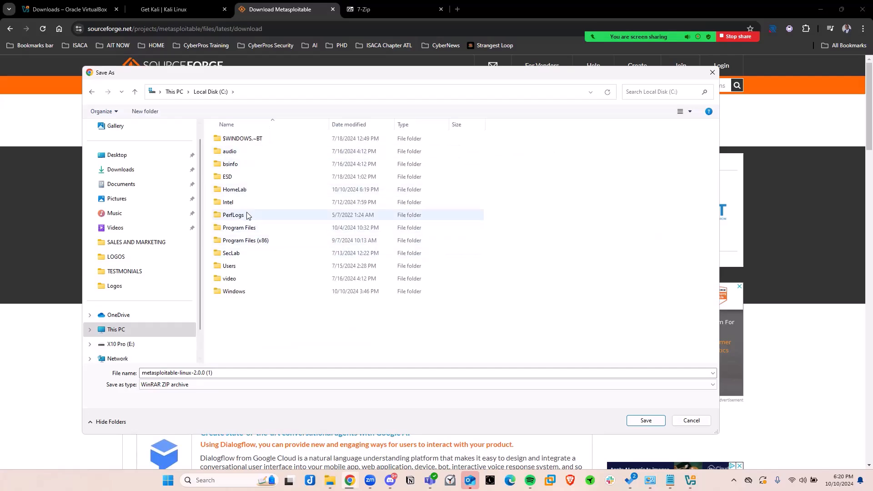
left_click(253, 192)
double_click(254, 192)
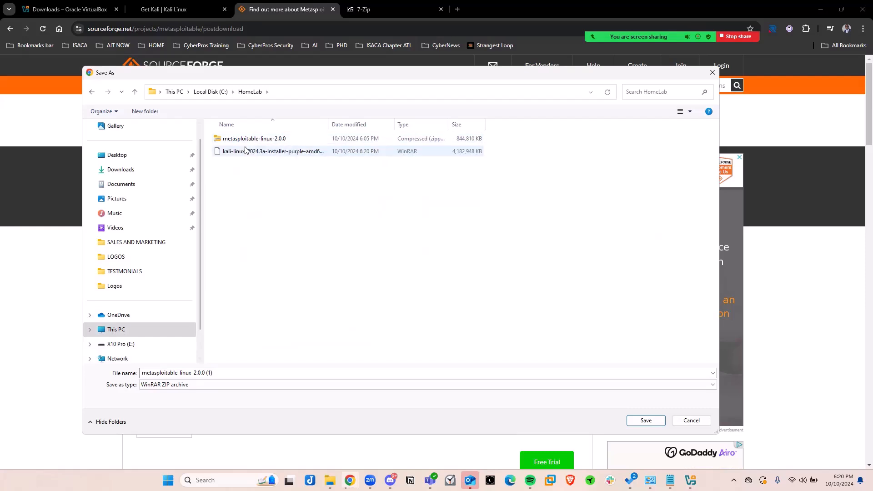
left_click(692, 421)
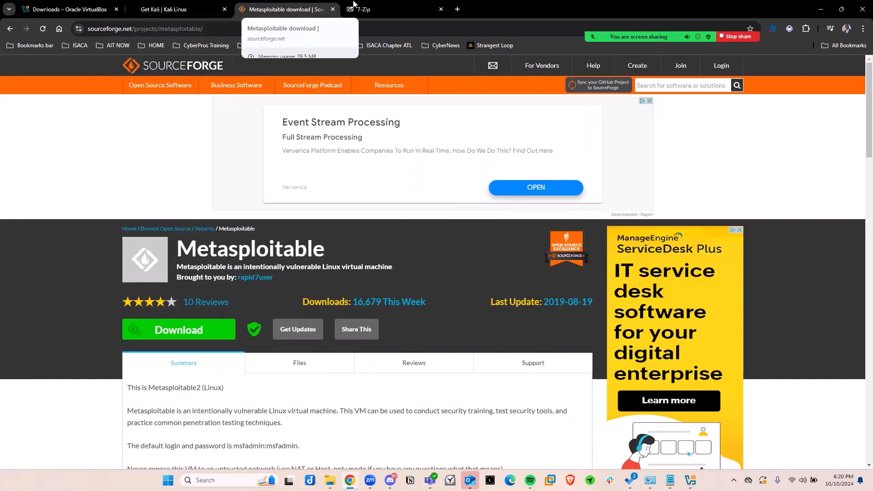
Download the 7-Zip 24.08 .exe installer for 64-bit Windows x64 and save it in the Downloads folder.
left_click(364, 10)
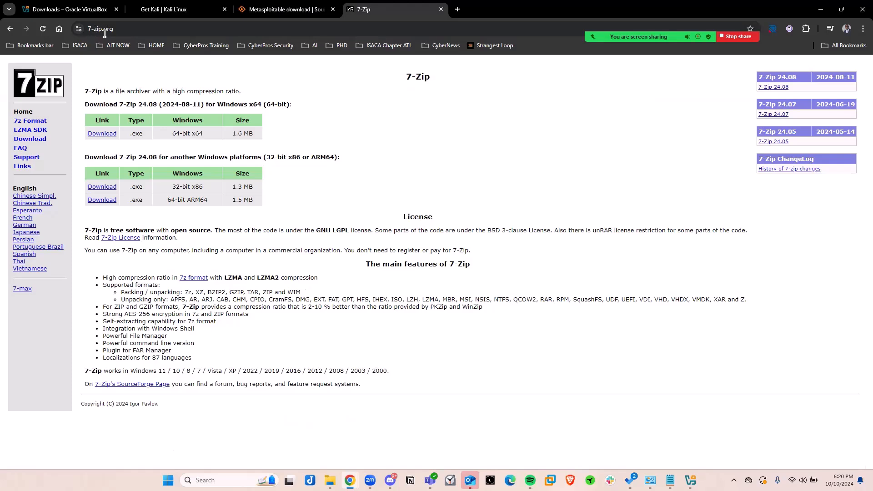
left_click(30, 139)
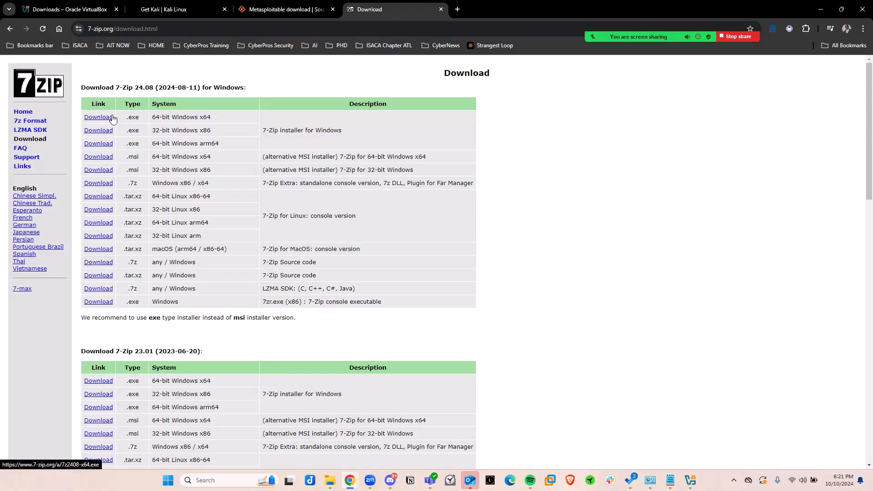
left_click_drag(187, 117, 152, 117)
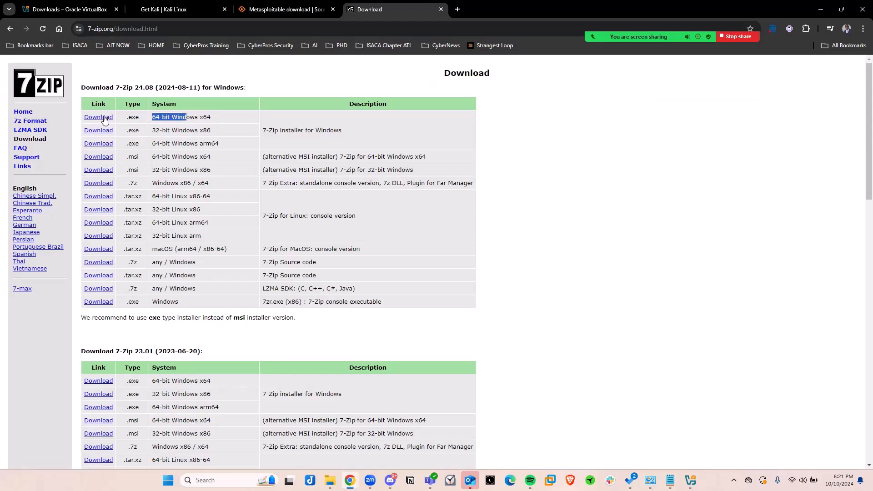
left_click(109, 117)
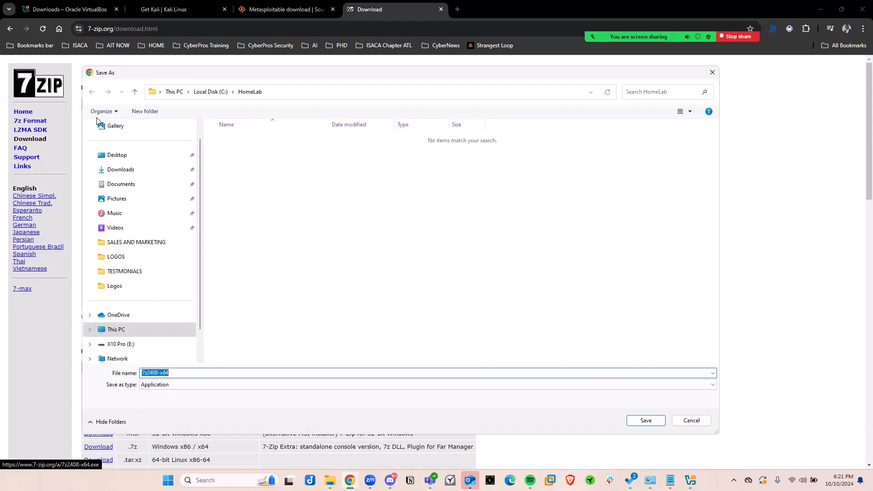
left_click(121, 170)
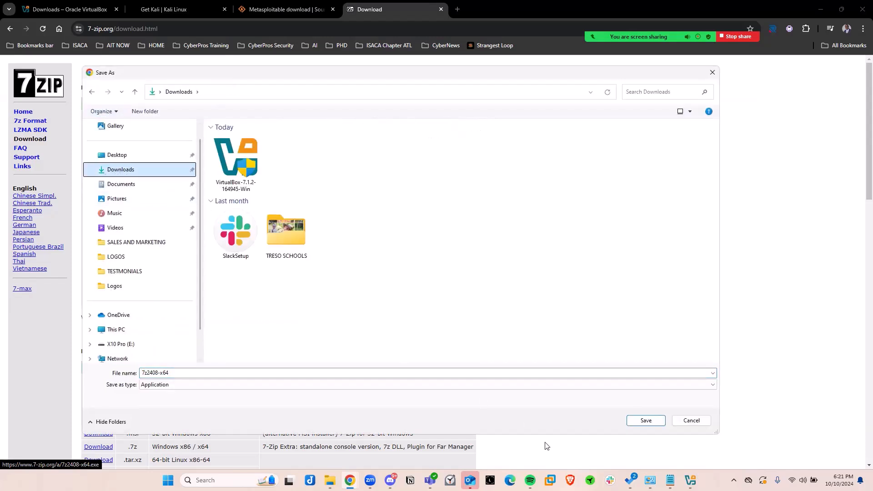
left_click(645, 419)
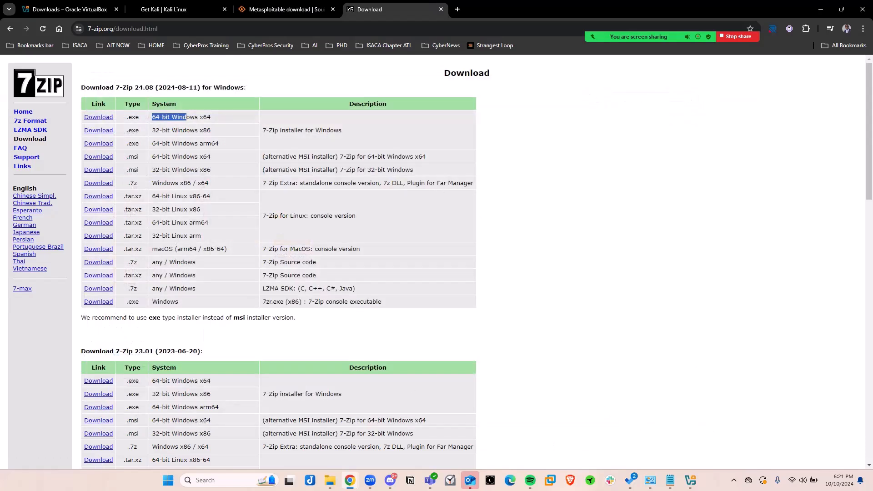
Install 7-Zip from the downloaded 7z2408-x64 file in the default destination folder and close its setup.
left_click(330, 480)
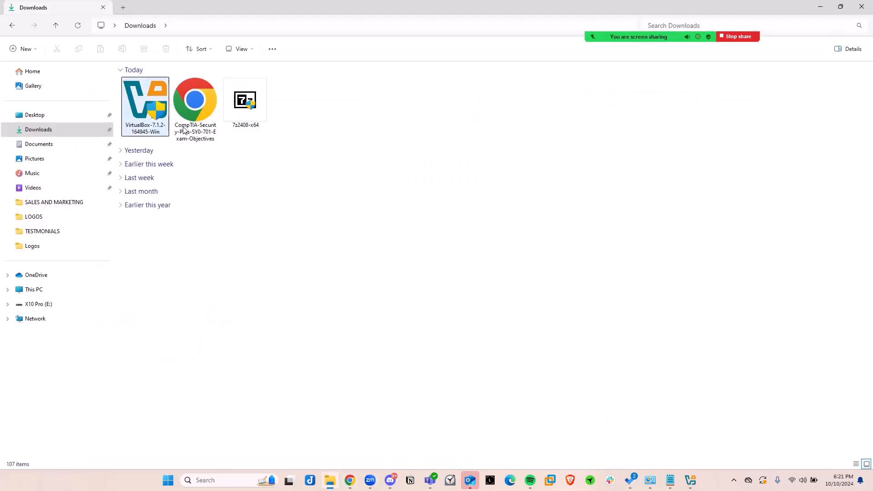
double_click(245, 105)
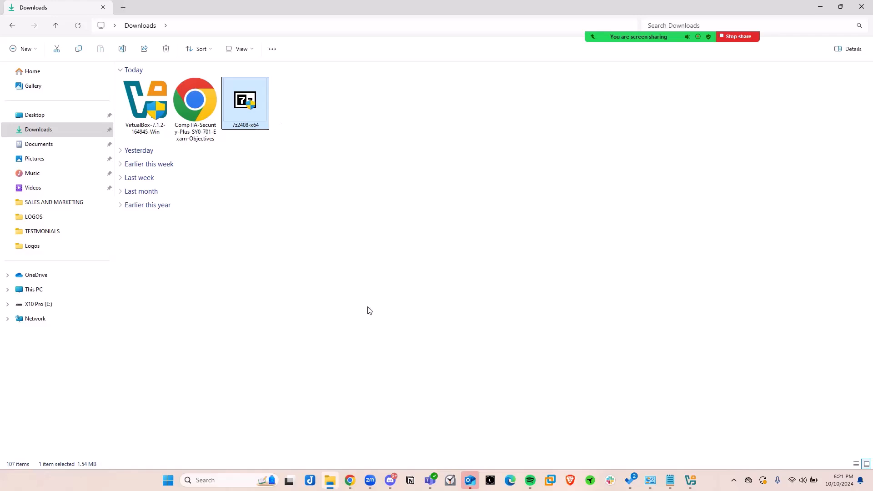
left_click(428, 269)
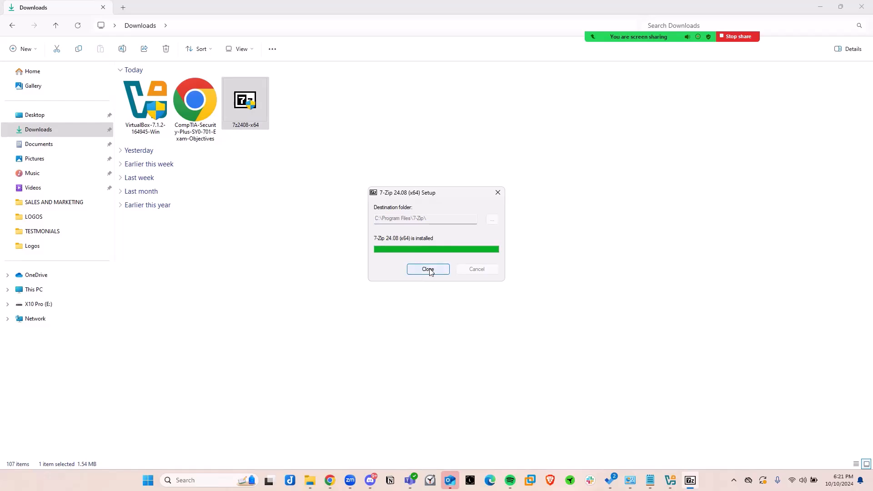
left_click(428, 268)
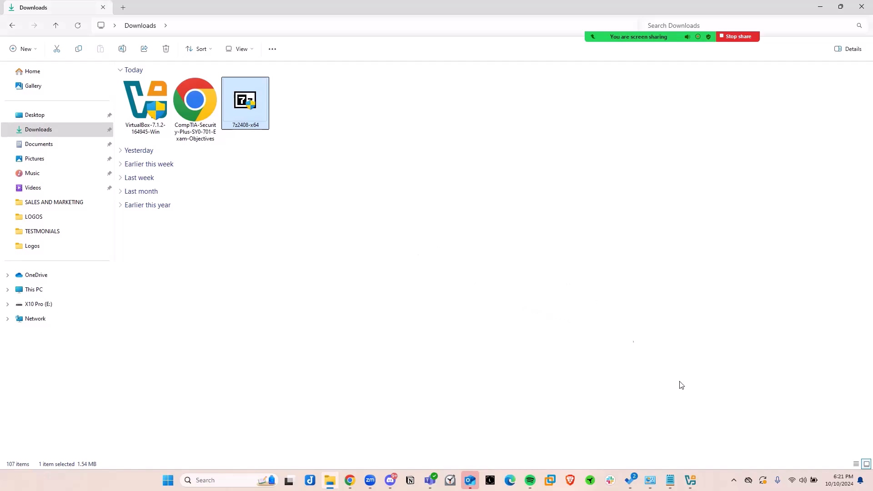
left_click(691, 481)
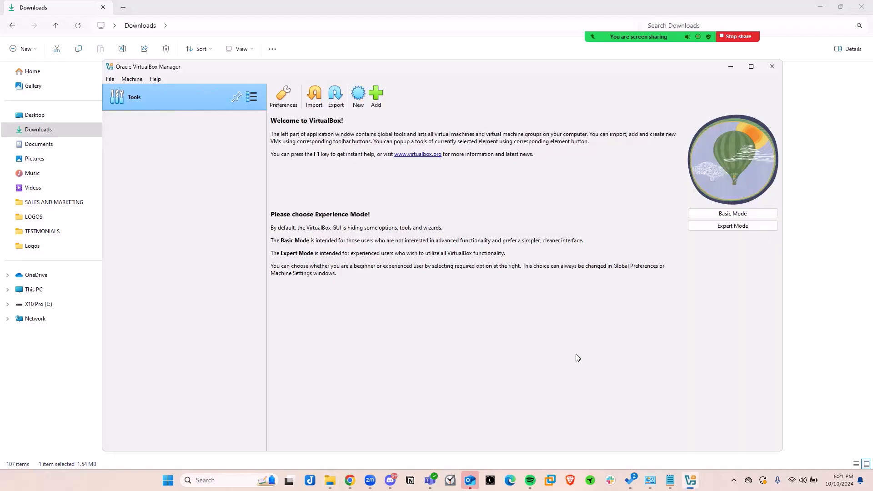
mouse_move(343, 68)
left_mouse_down()
mouse_move(370, 69)
mouse_move(352, 69)
left_mouse_up()
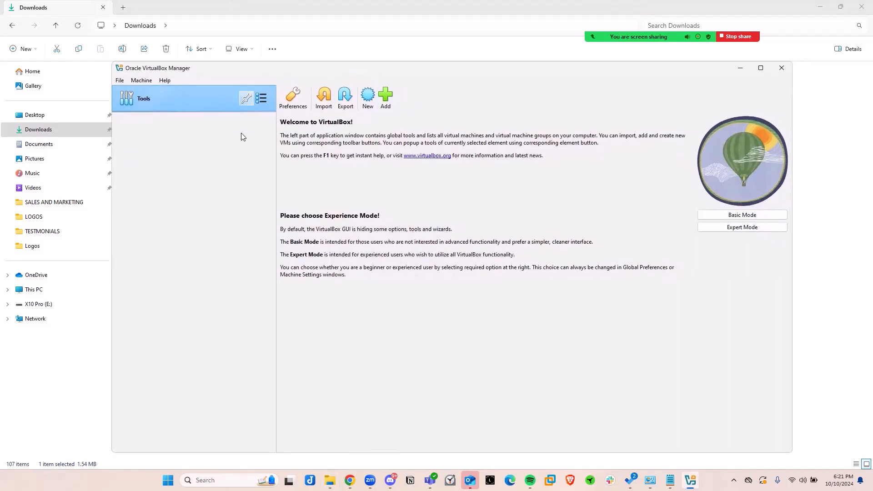
left_click(71, 366)
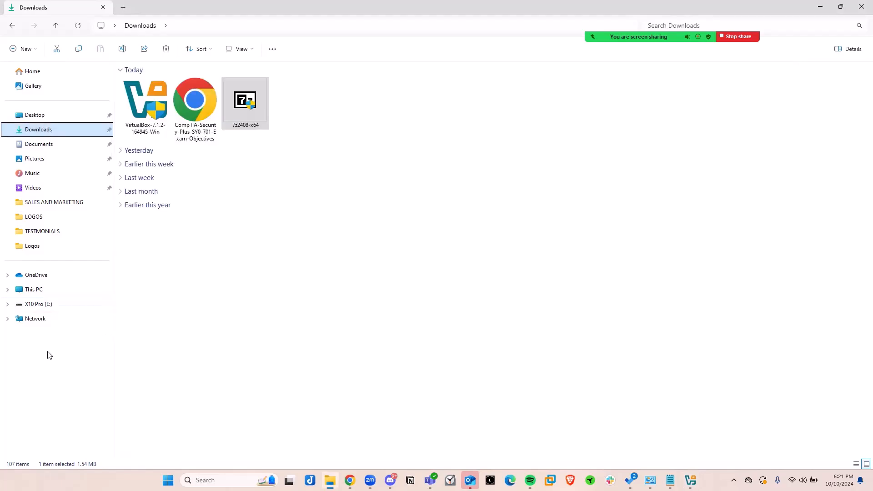
Open the HomeLab folder on Local Disk (C:) in File Explorer and select the Kali Purple ISO file.
left_click(32, 293)
double_click(180, 89)
double_click(160, 132)
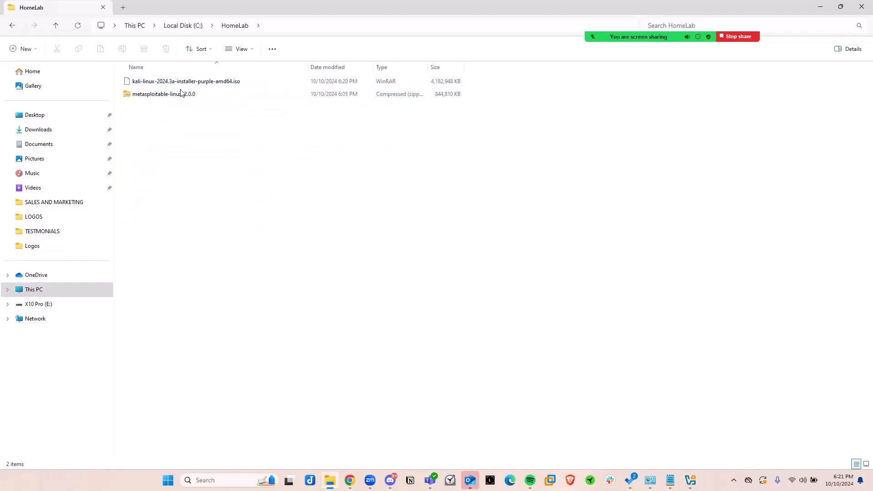
left_click(236, 86)
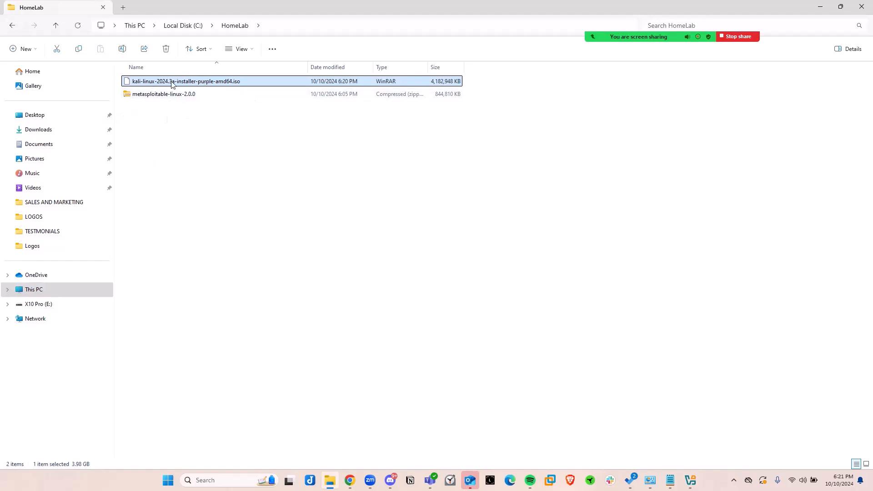
Extract the metasploitable-linux-2.0.0 archive directly into the HomeLab folder using 7-Zip.
left_click(153, 96)
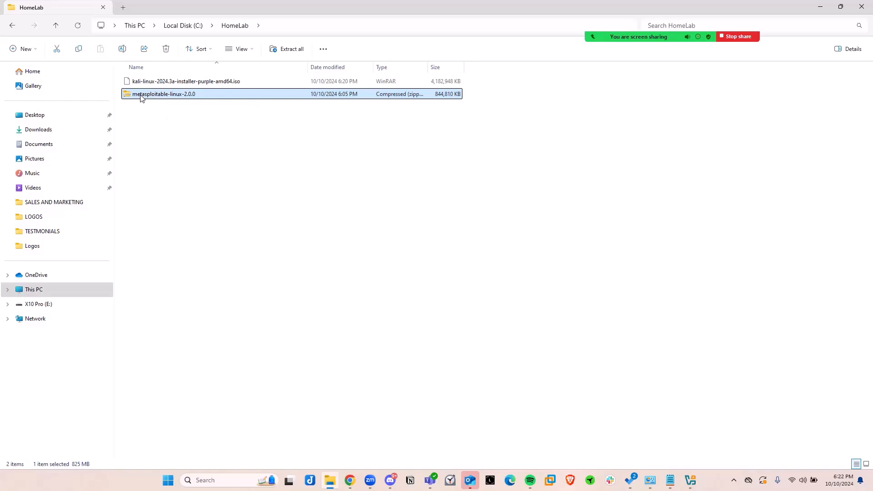
right_click(145, 97)
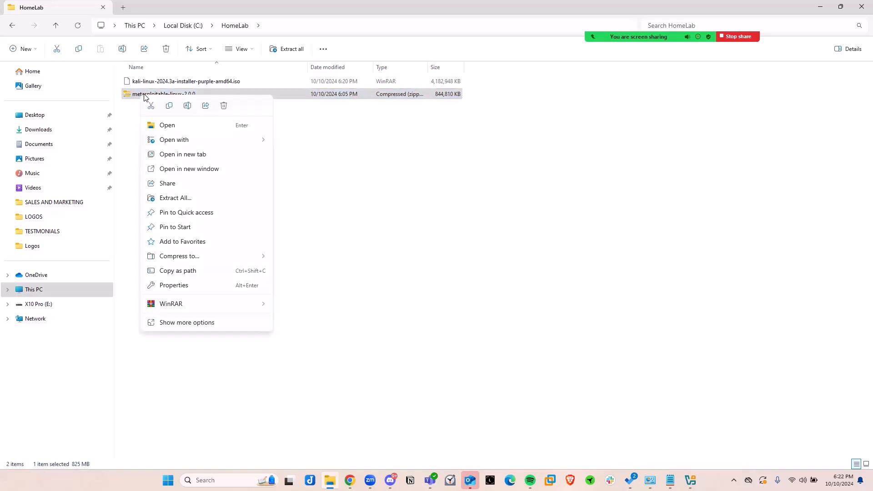
left_click(195, 323)
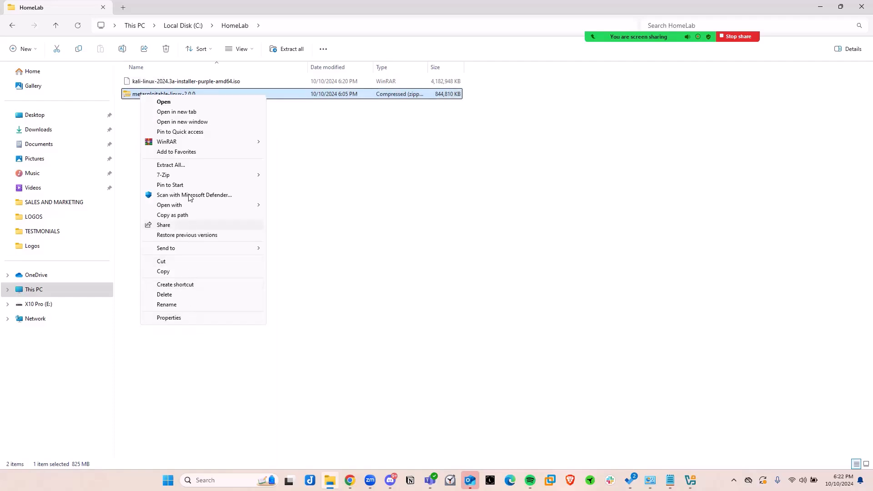
mouse_move(169, 179)
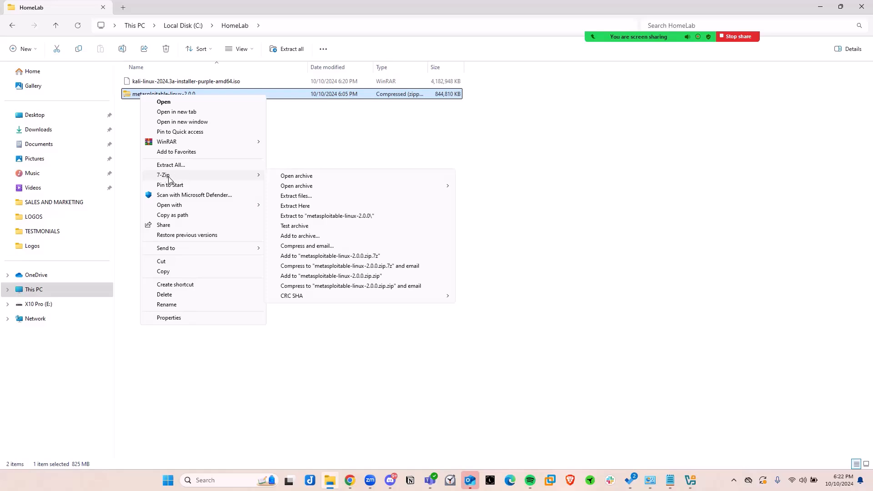
left_click(297, 207)
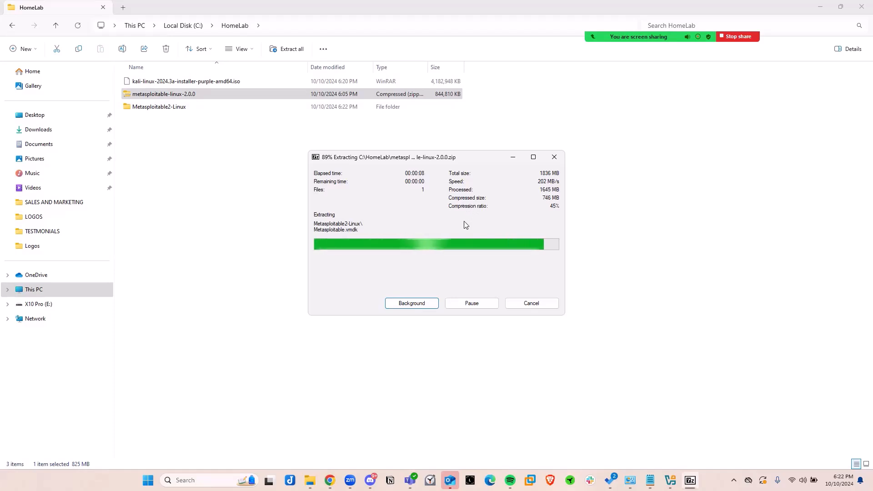
Rename the extracted Metasploitable2-Linux folder in HomeLab to Meta.
left_click(165, 109)
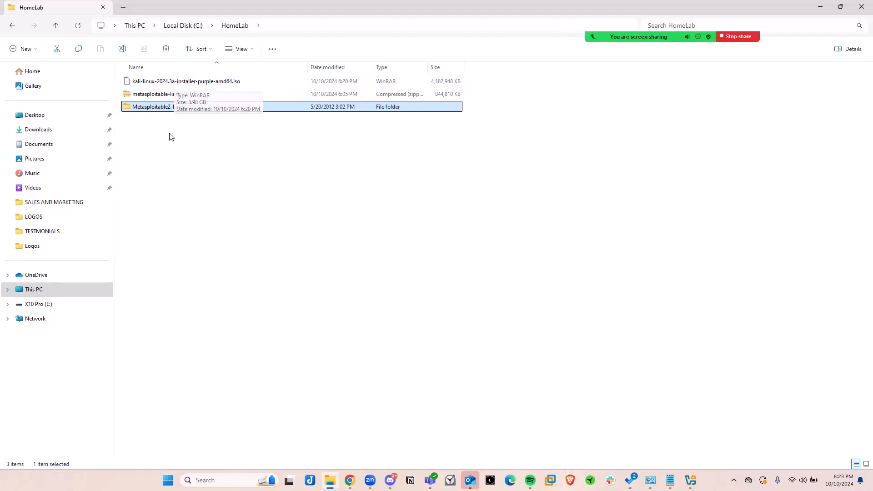
right_click(143, 111)
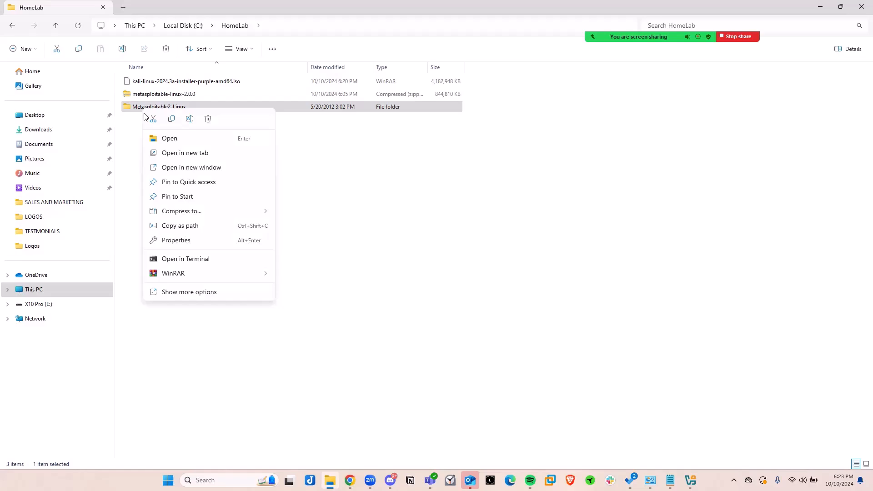
left_click(197, 292)
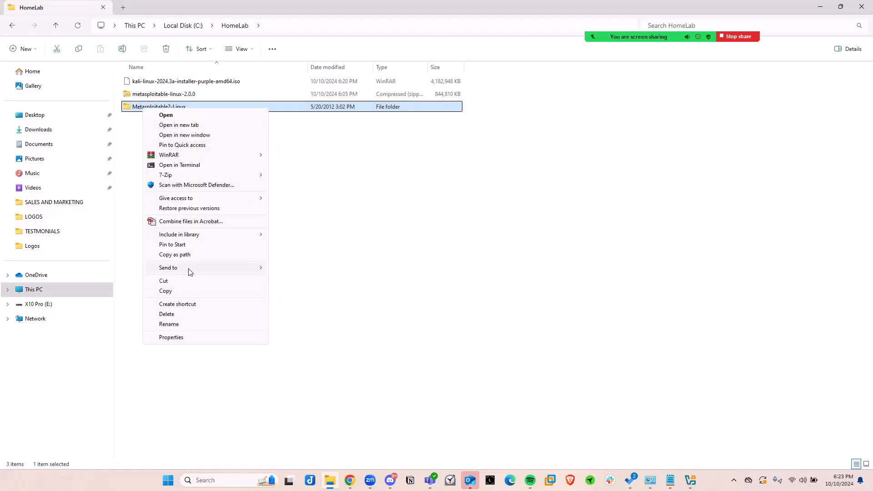
left_click(168, 324)
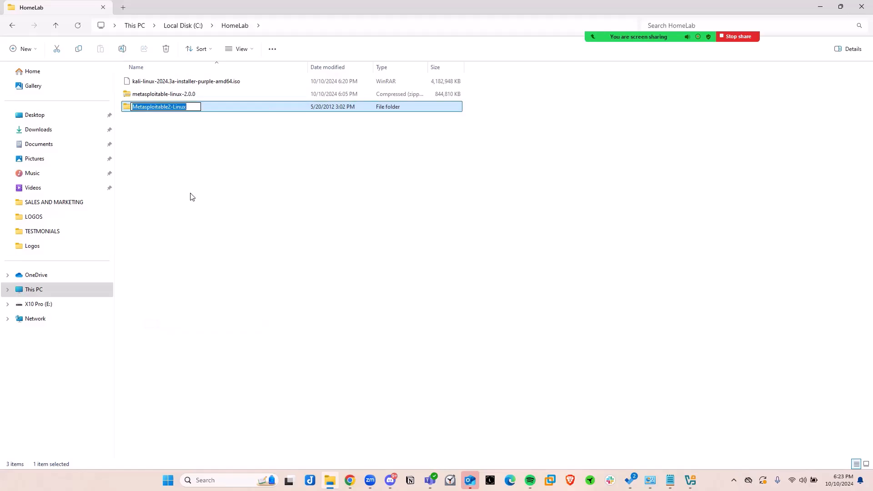
type("Me")
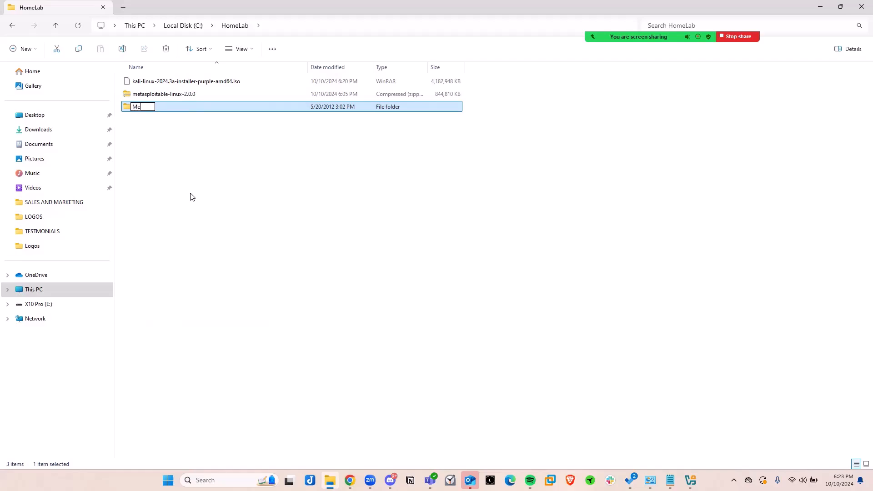
type("ta")
key("Return")
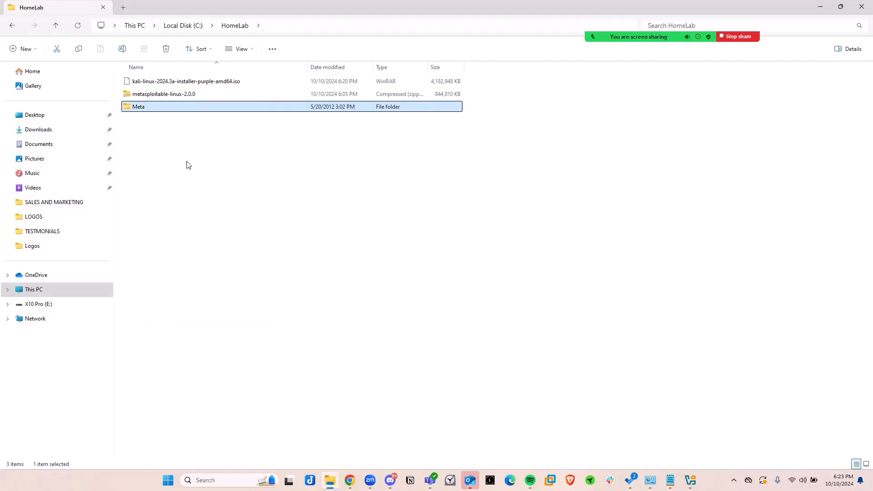
Check the contents of the Meta folder and return to the HomeLab folder.
double_click(150, 110)
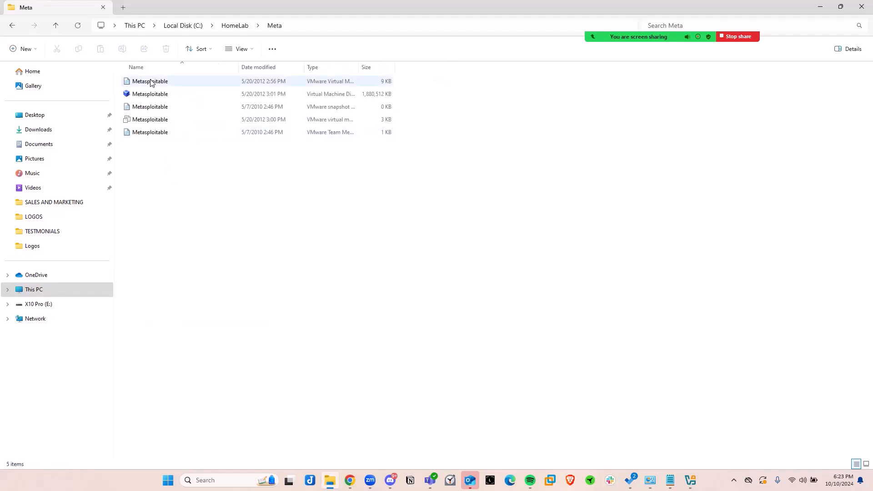
left_click(12, 27)
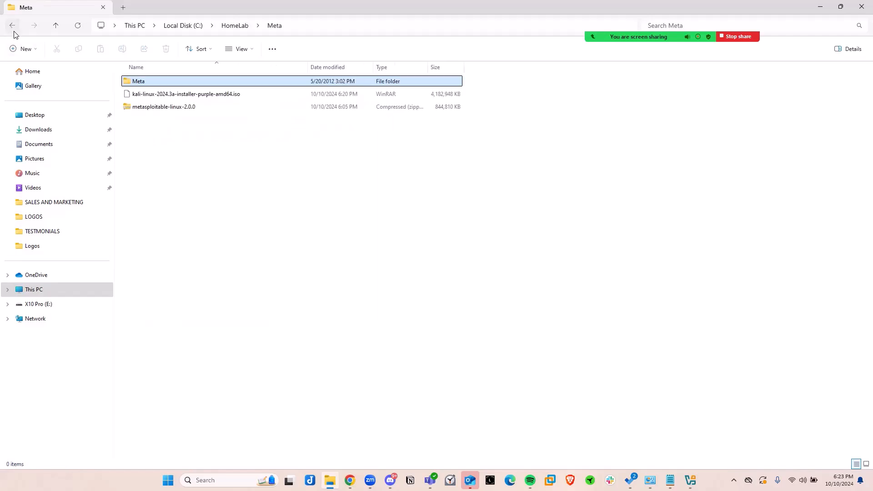
left_click(146, 97)
left_click(145, 84)
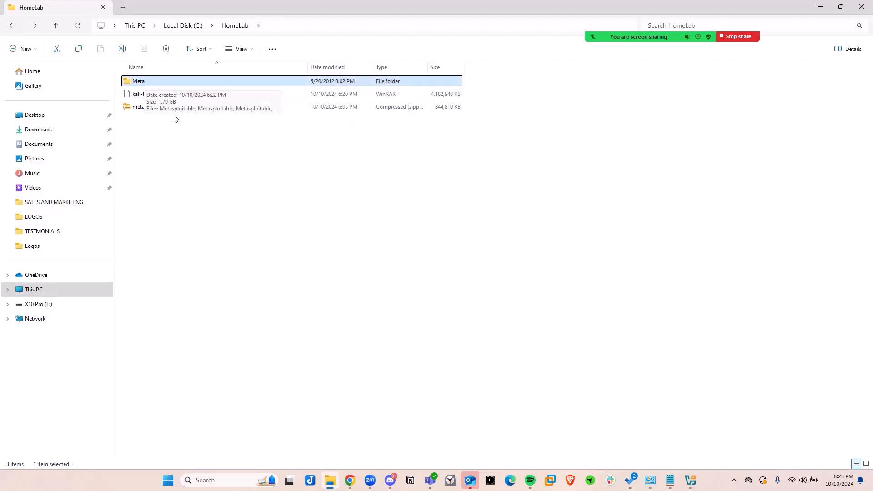
left_click(358, 264)
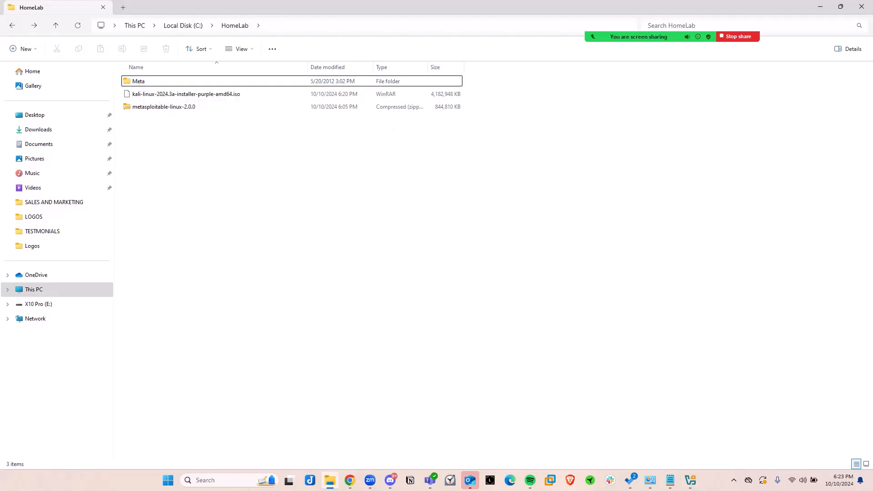
Switch to Oracle VirtualBox Manager, maximize it and start creating a new virtual machine named Kali Purple.
mouse_move(690, 480)
left_click(690, 434)
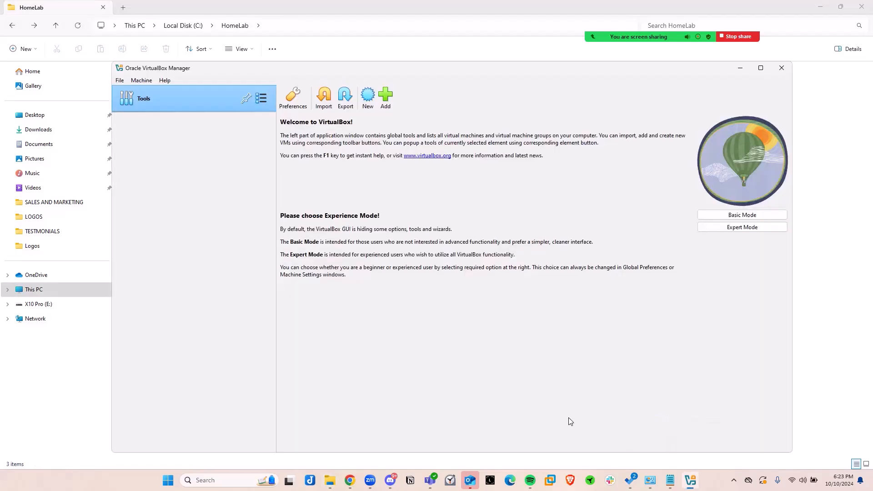
left_click(760, 67)
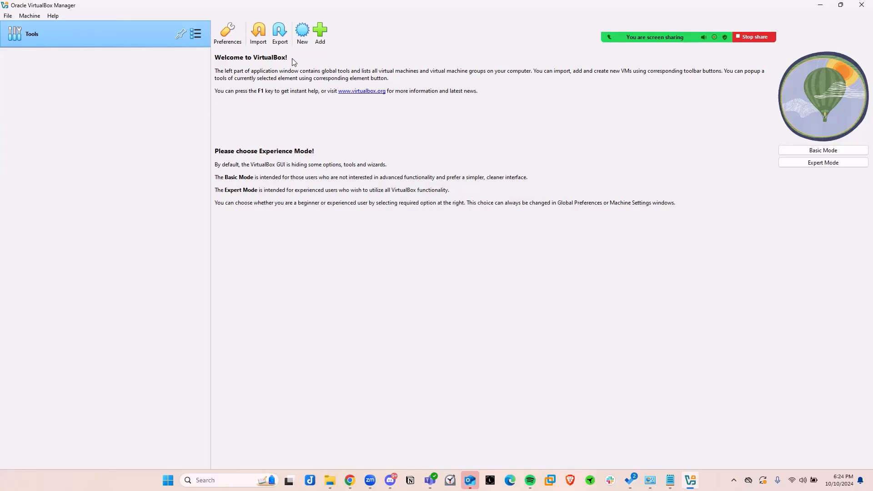
left_click(301, 31)
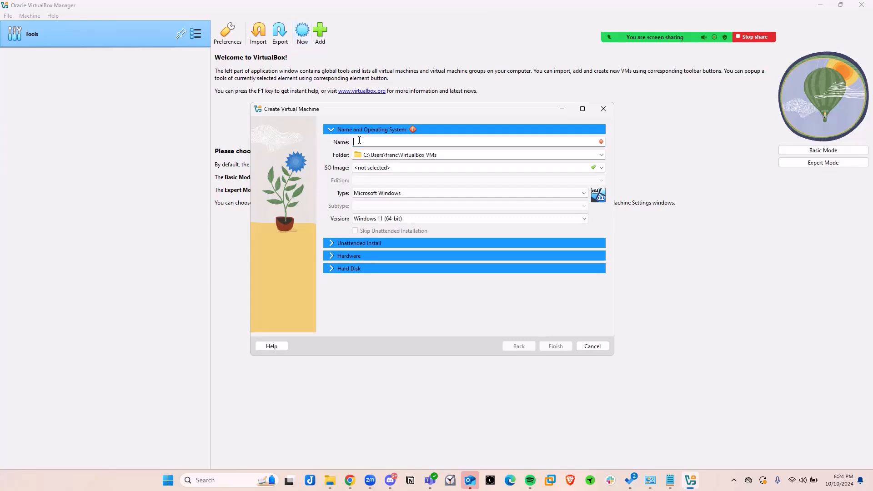
type("Kali Purple")
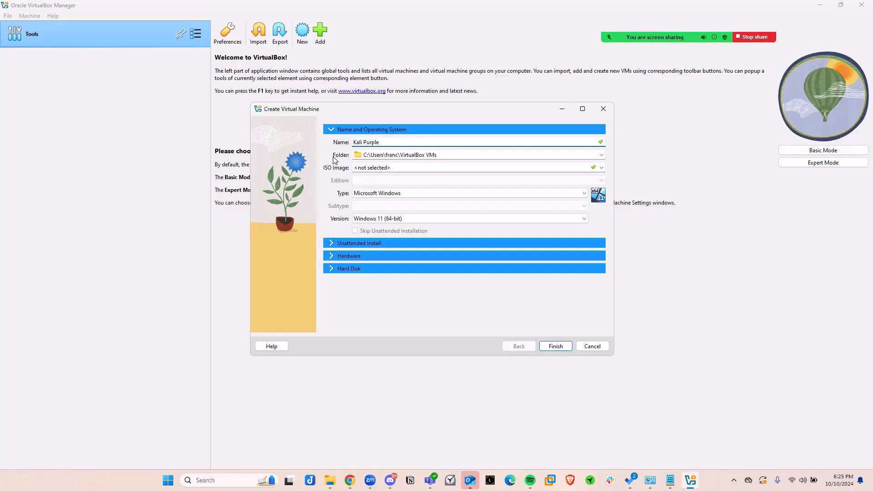
Set the new machine's ISO image to kali-linux-2024.3a-installer-purple-amd64.iso from the HomeLab folder on Local Disk (C:).
left_click(450, 169)
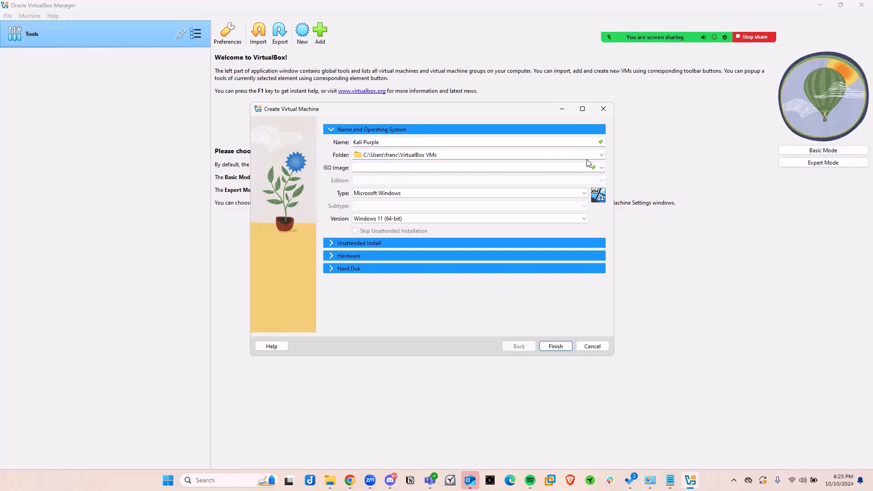
left_click(602, 169)
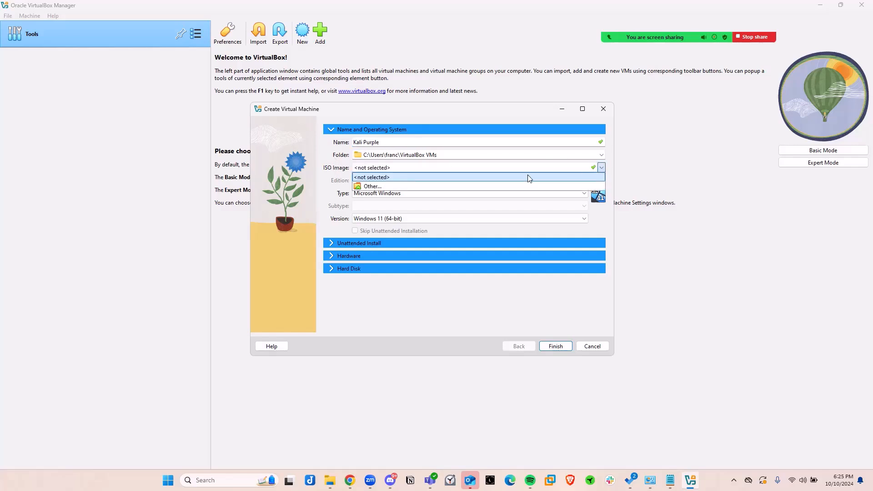
left_click(368, 190)
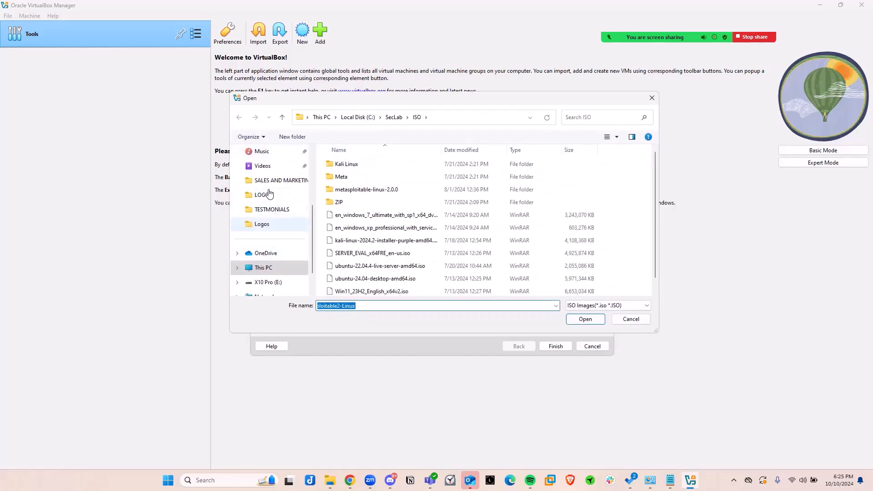
left_click(266, 269)
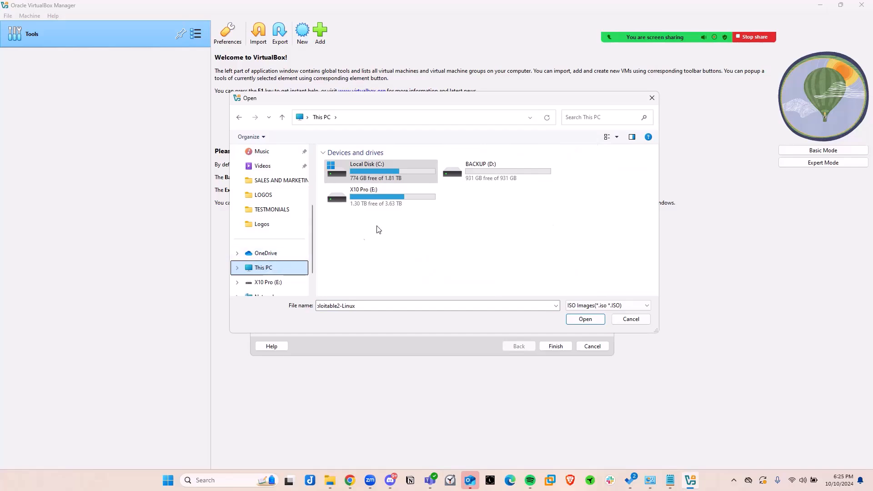
double_click(368, 176)
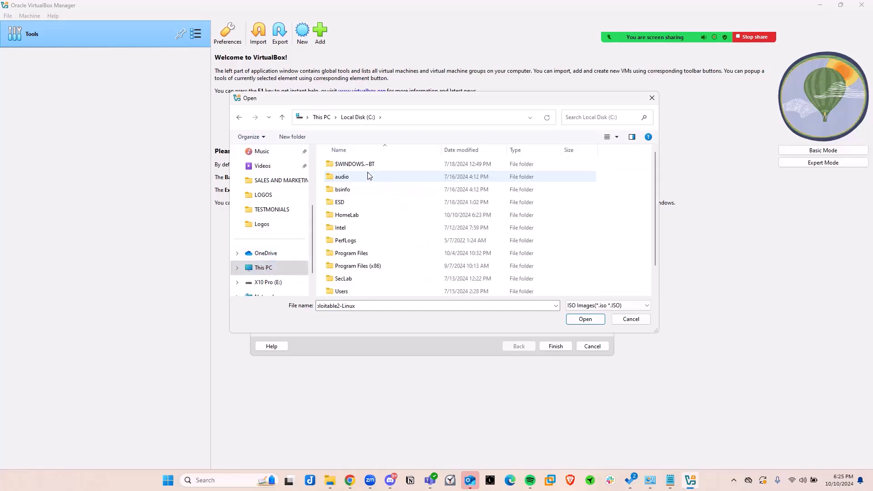
double_click(366, 215)
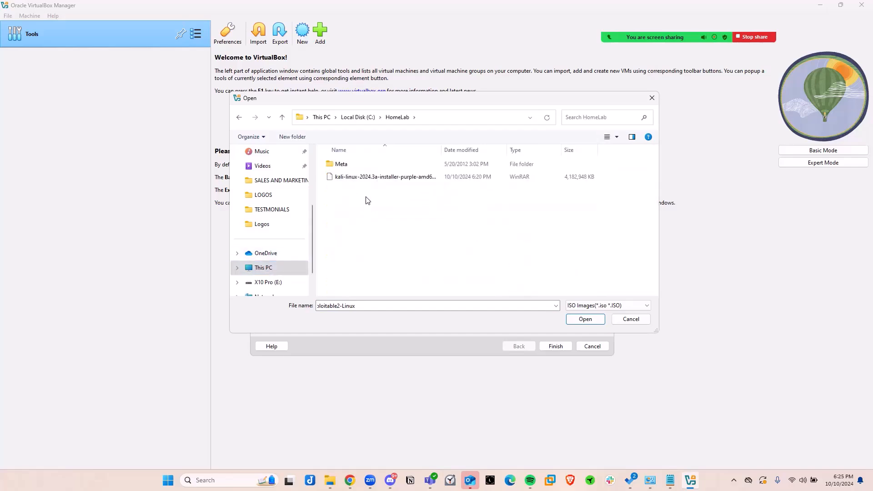
left_click(370, 177)
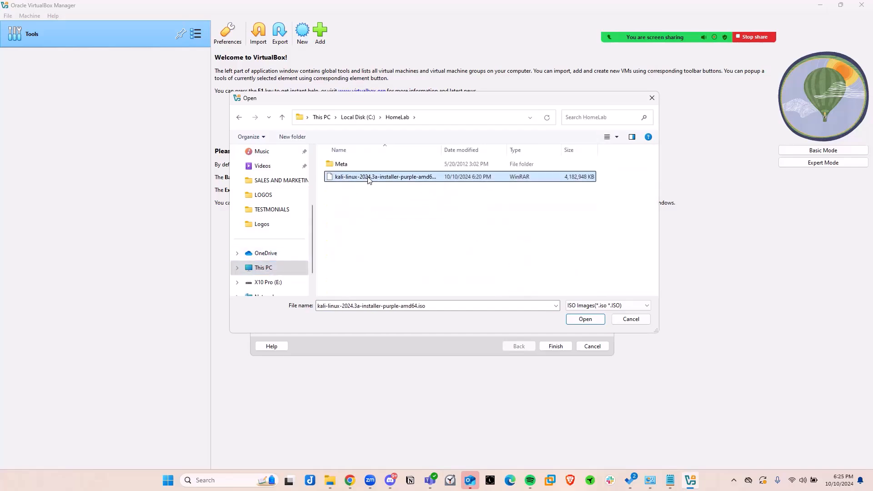
left_click(583, 319)
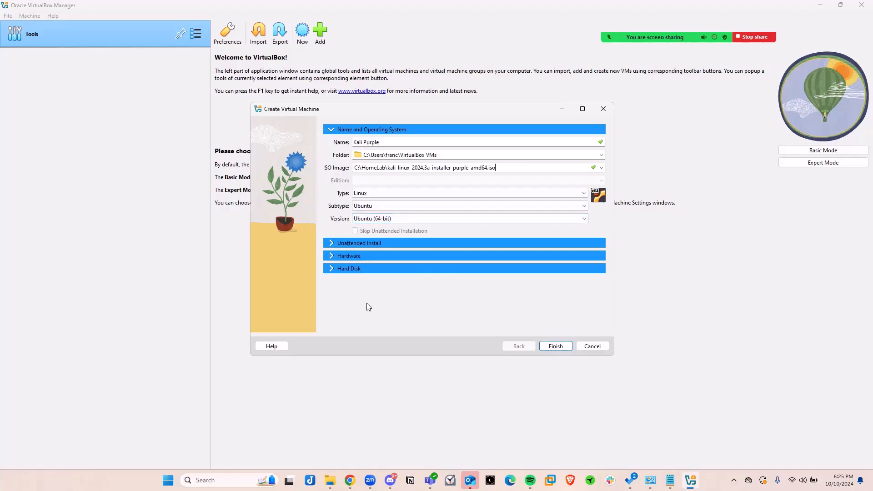
Give the Kali Purple machine 8192 MB of base memory and 2 processors, and finish creating it.
left_click(331, 269)
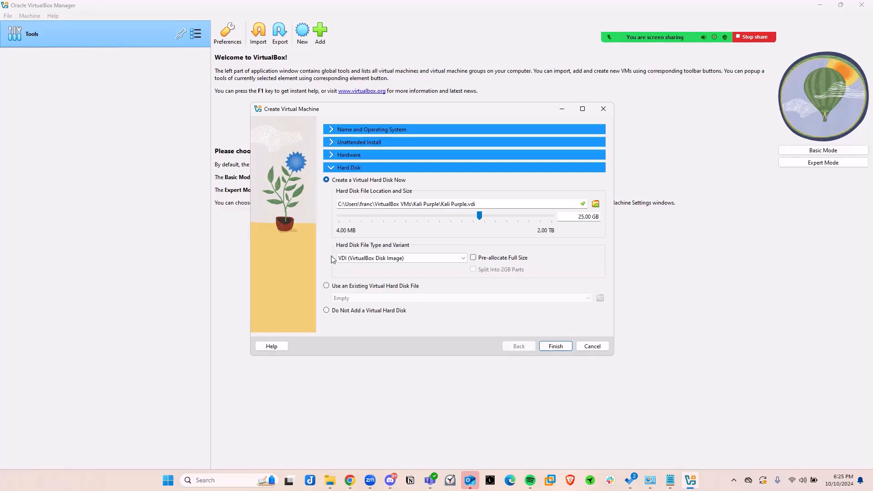
left_click(333, 156)
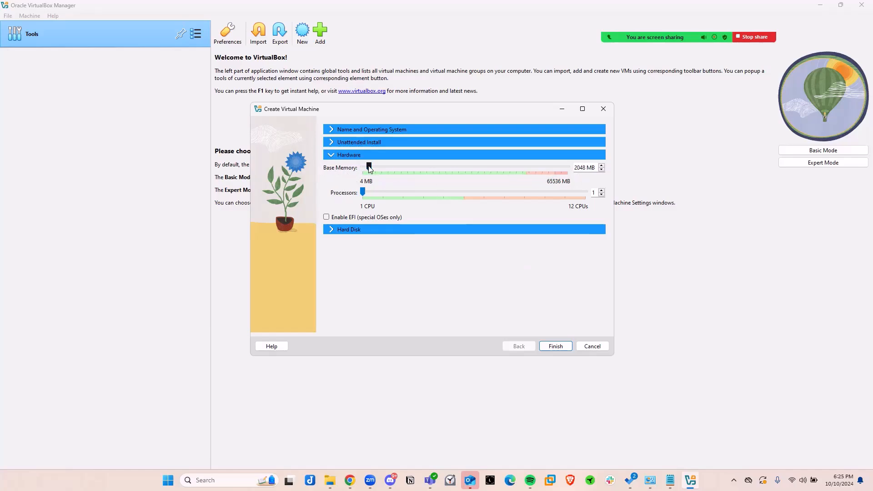
left_click_drag(383, 169, 389, 170)
left_click(555, 347)
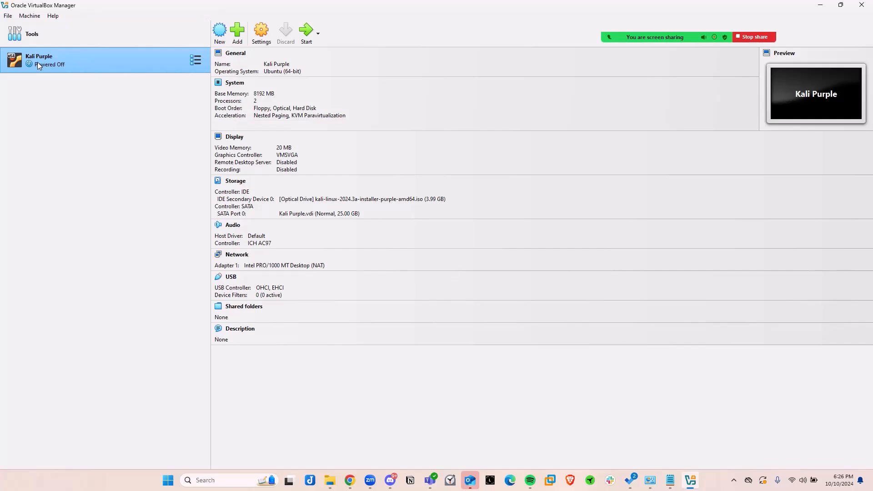
In the Kali Purple machine's settings, attach network Adapter 1 to Bridged Adapter.
right_click(89, 62)
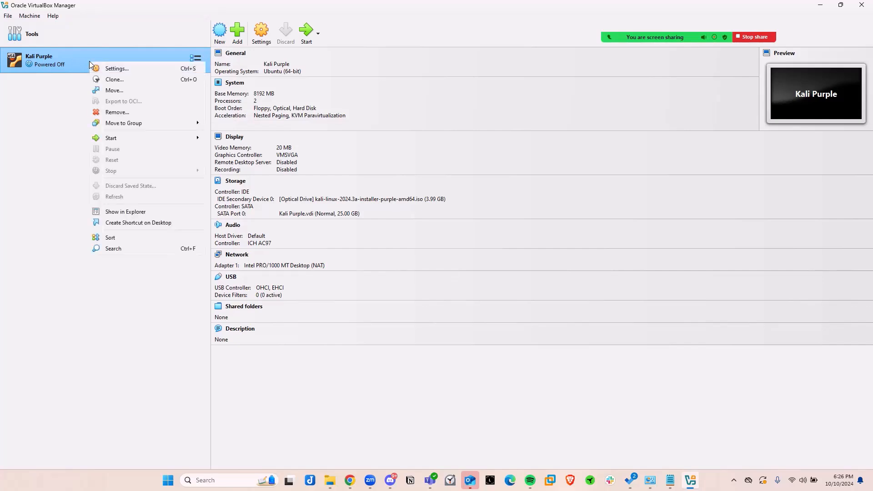
left_click(113, 69)
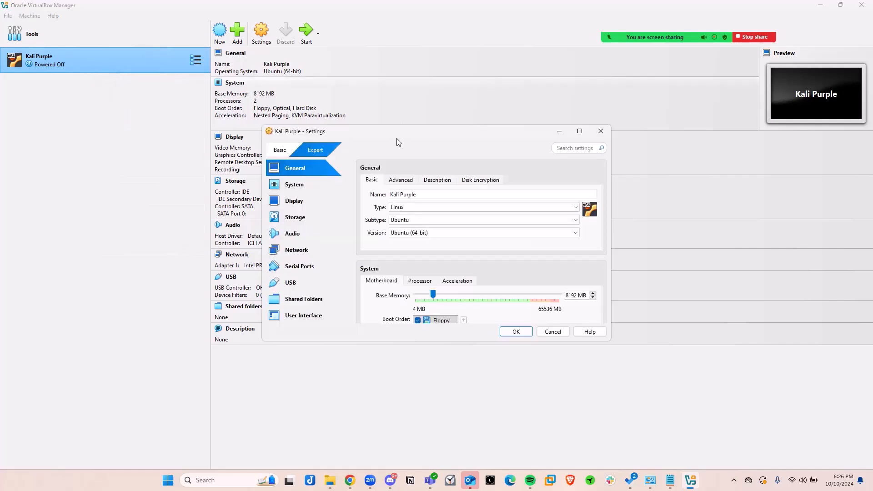
left_click_drag(363, 134, 299, 86)
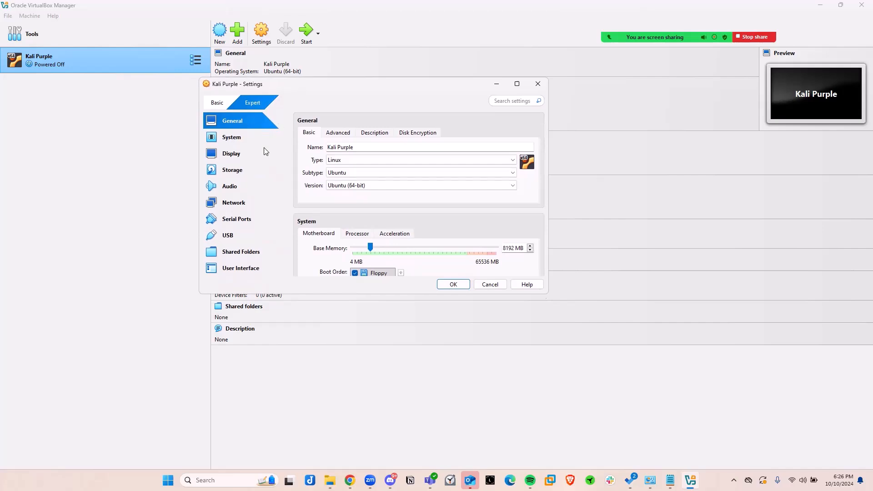
scroll(326, 240, "down", 1)
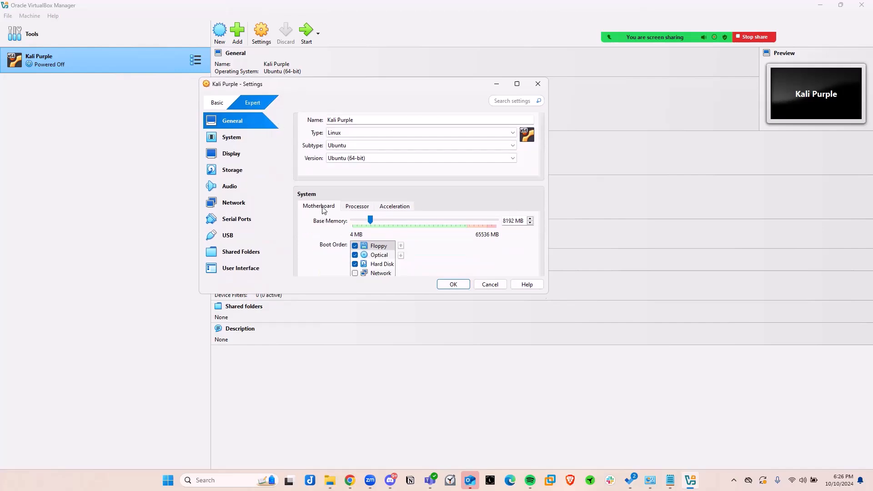
scroll(325, 226, "up", 1)
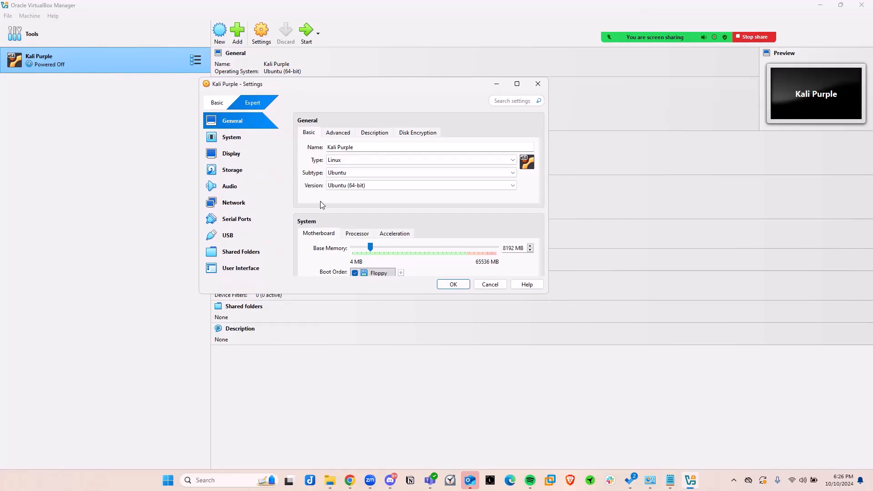
left_click(230, 206)
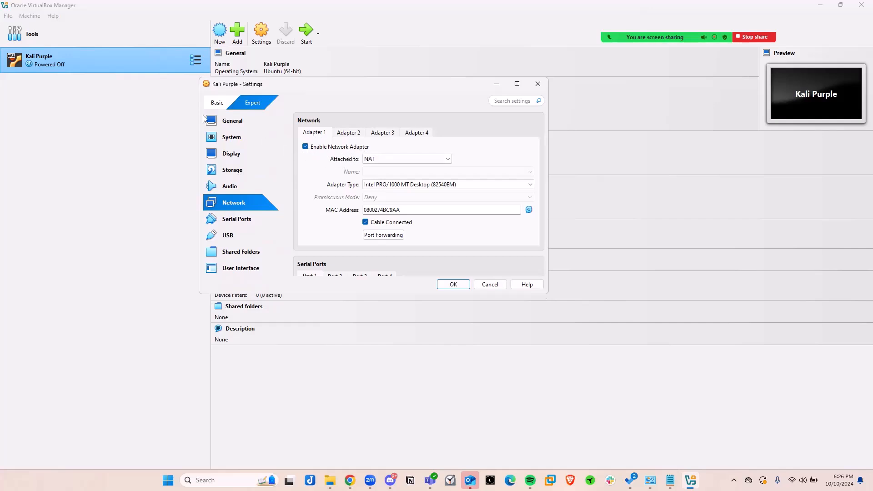
left_click(380, 163)
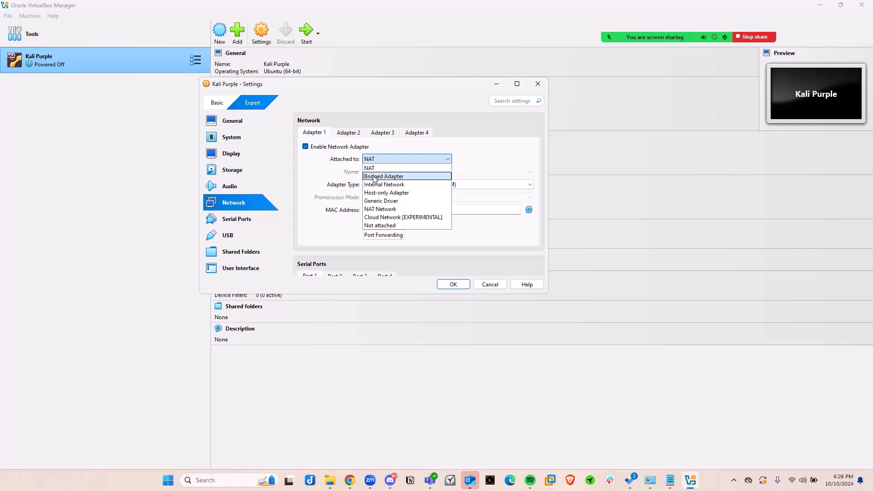
left_click(373, 177)
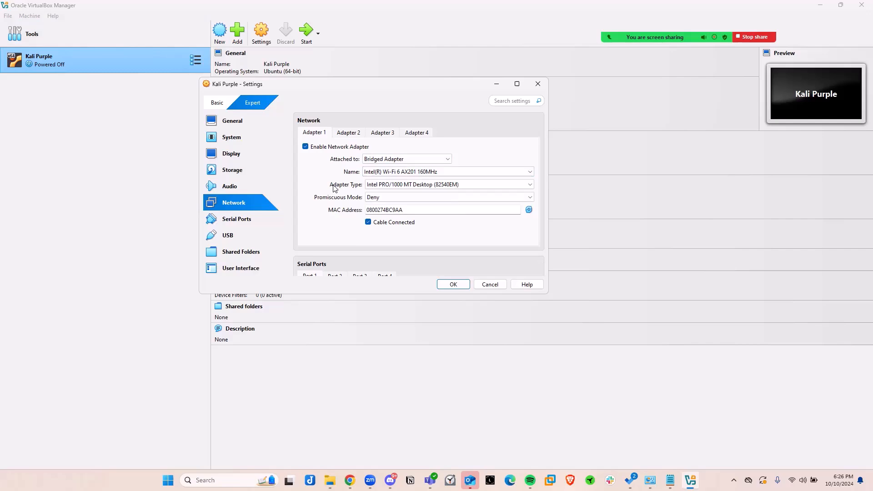
Save the Kali Purple machine's settings and start the machine.
scroll(335, 187, "down", 1)
scroll(335, 187, "up", 2)
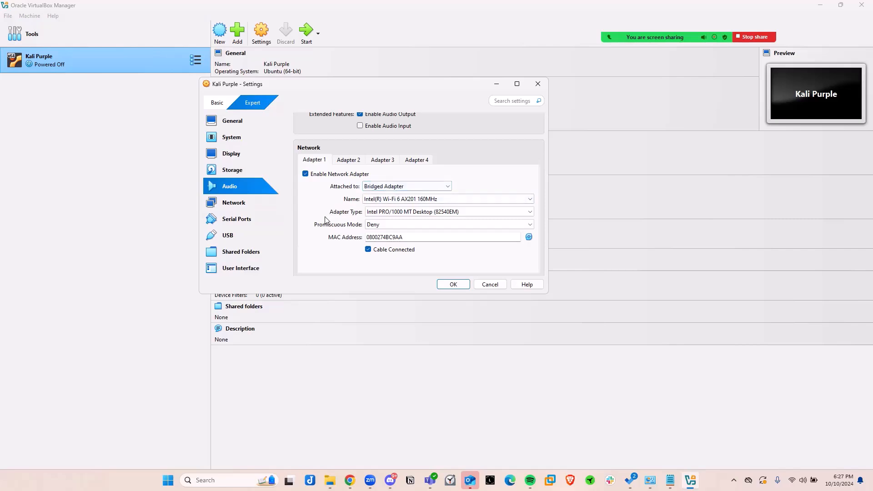
scroll(318, 225, "up", 6)
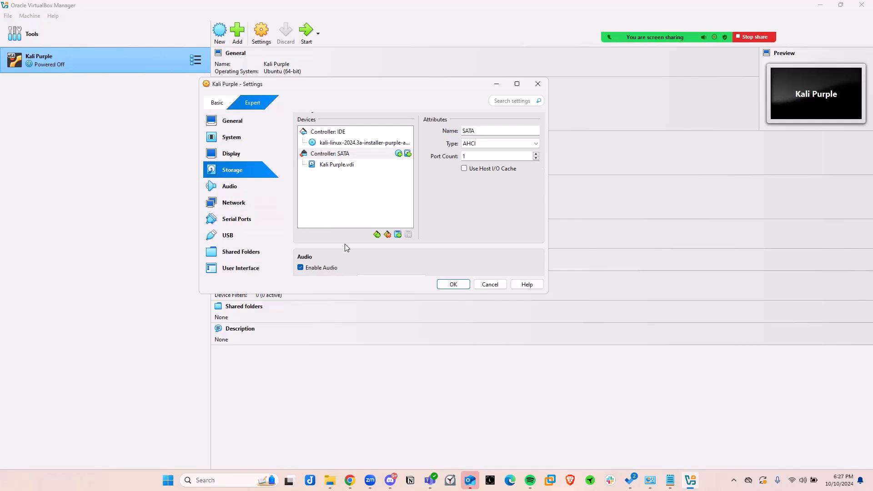
left_click(452, 285)
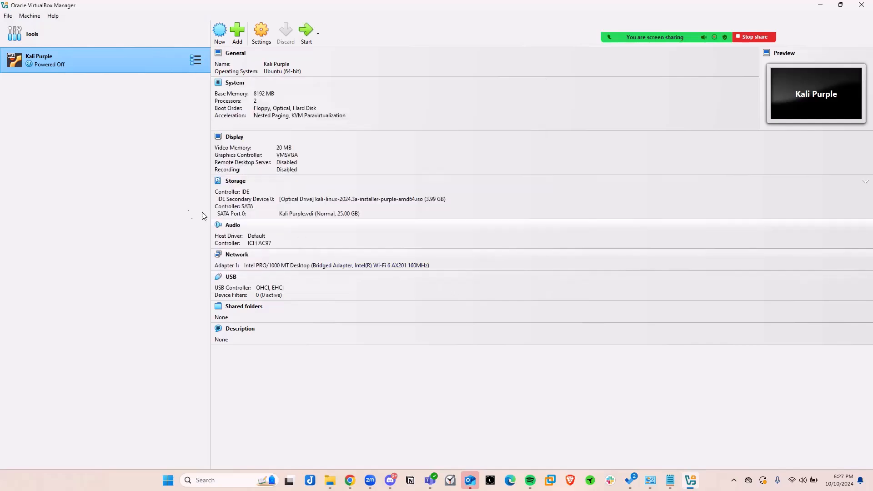
double_click(86, 61)
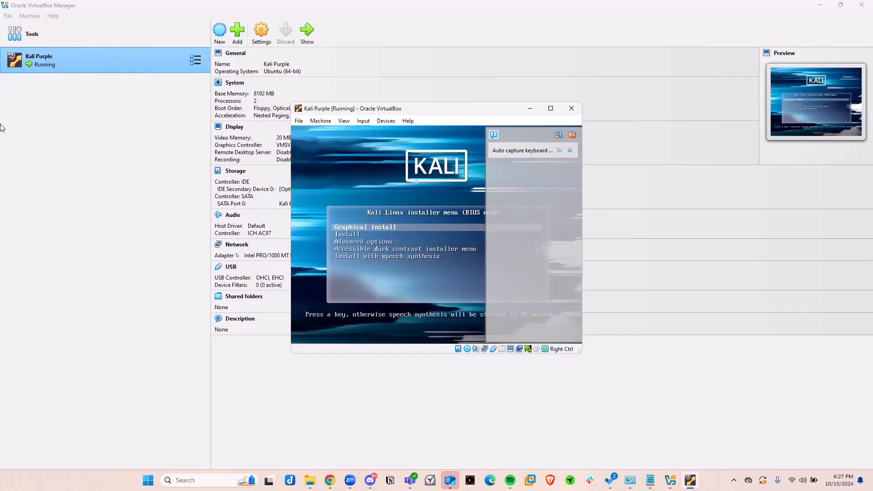
Dismiss the keyboard capture notice, then enlarge the running Kali Purple window and move it higher on the desktop.
left_click(570, 151)
left_click_drag(423, 111, 337, 62)
left_click_drag(495, 304, 666, 435)
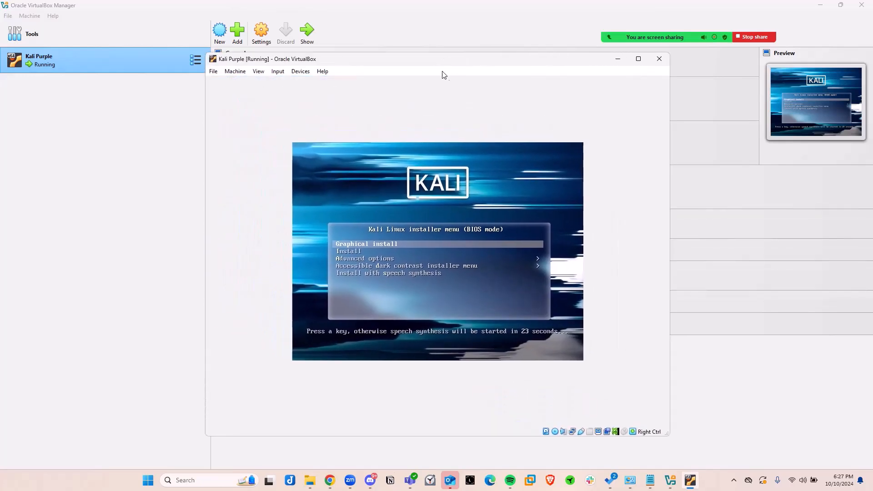
left_click_drag(429, 56, 419, 26)
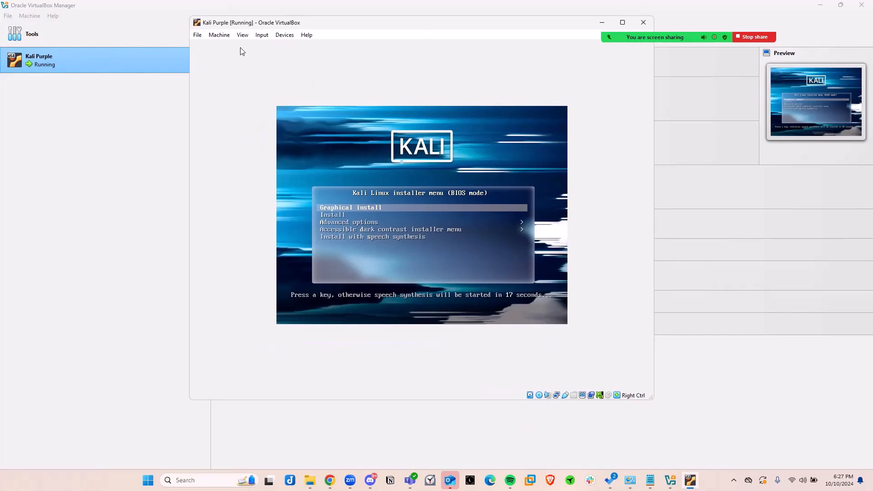
Decline the mouse capture and start the Graphical install from the Kali Linux installer menu.
left_click(392, 208)
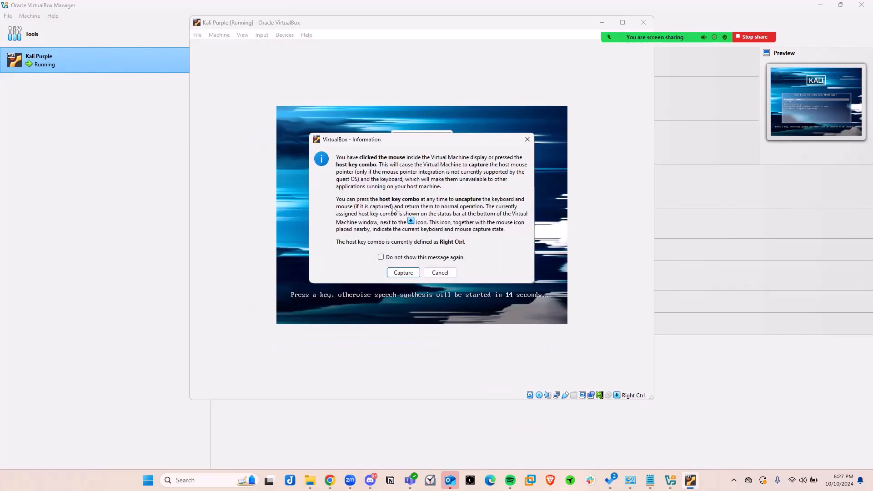
left_click(440, 271)
key("Down")
key("Up")
key("Down")
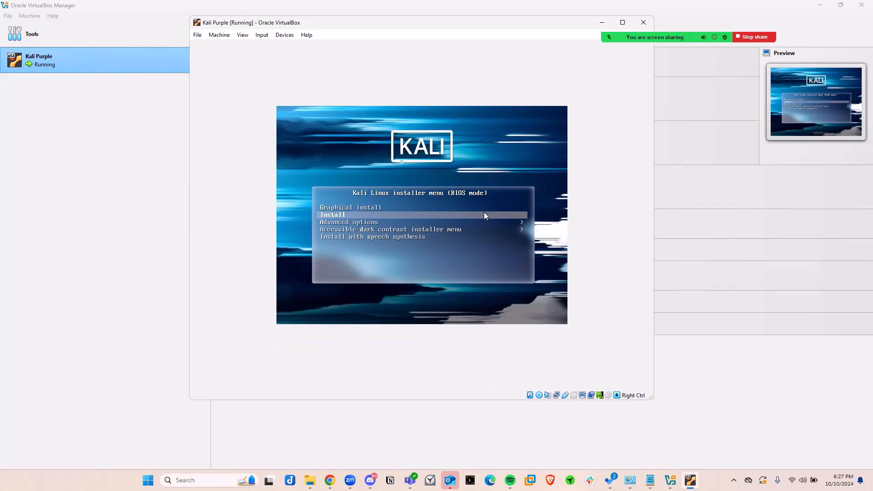
key("Up")
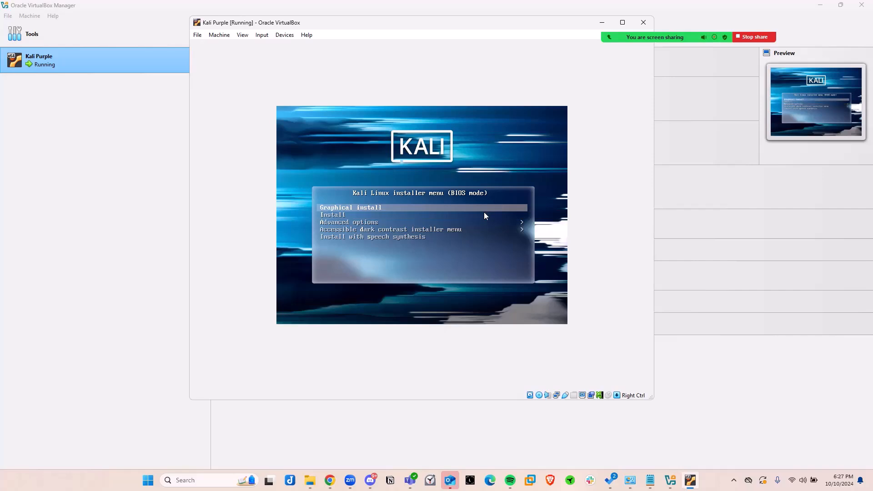
key("Return")
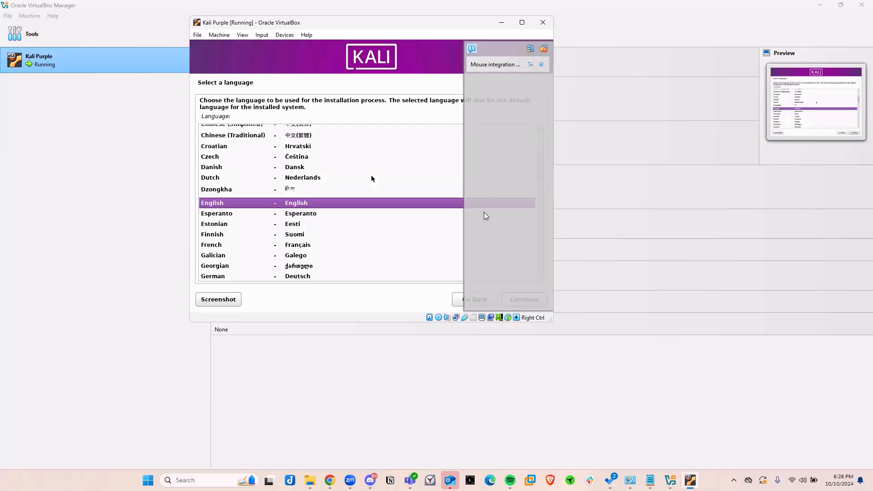
Dismiss the mouse integration notice and set up the installer with English language, United States location and American English keymap.
left_click(541, 65)
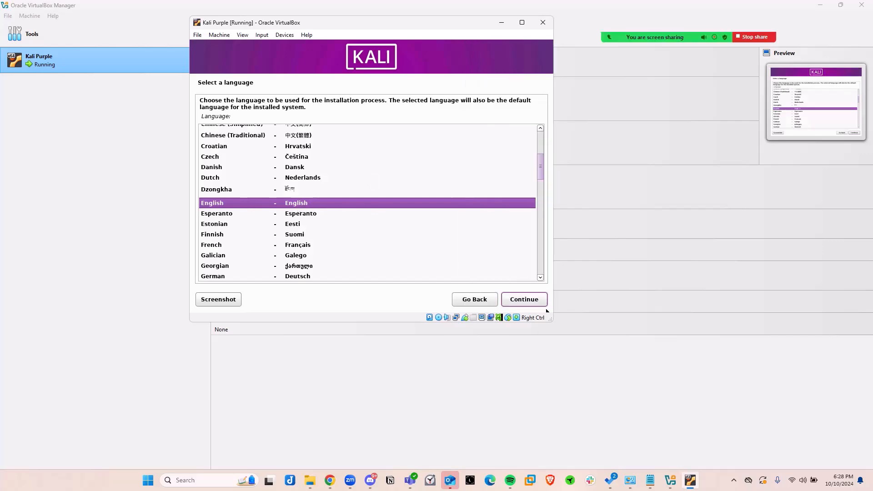
left_click(526, 303)
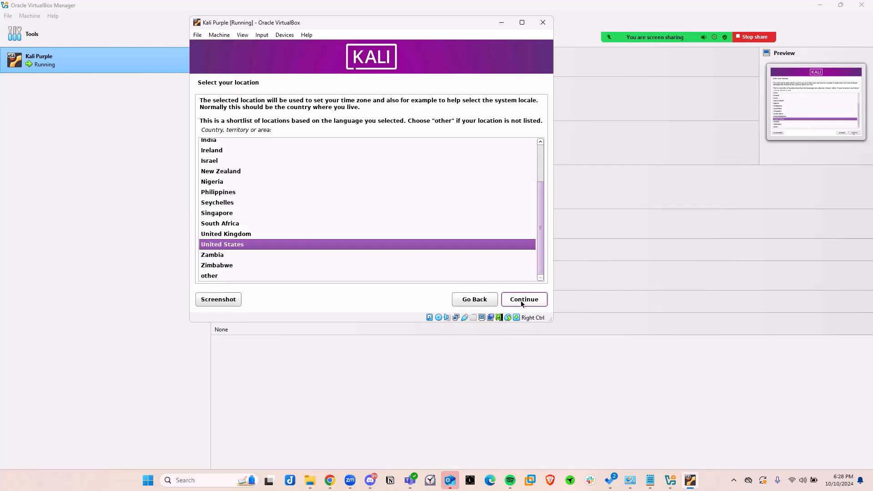
left_click(523, 303)
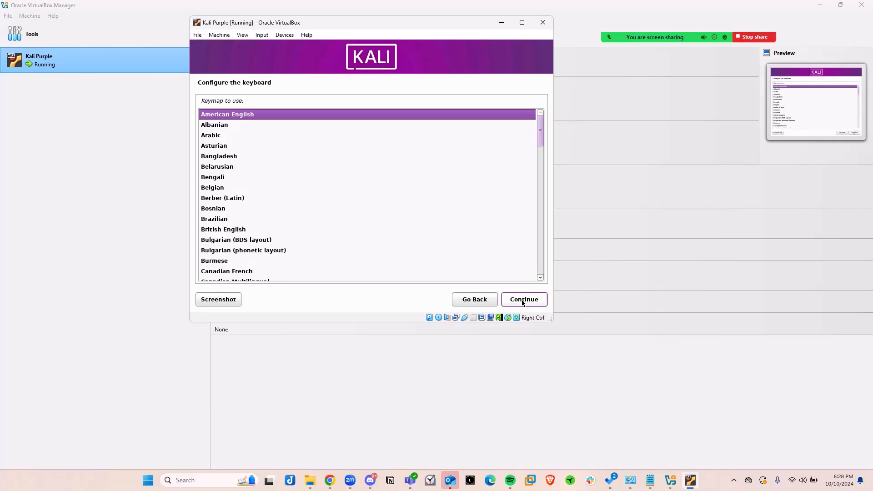
left_click(523, 302)
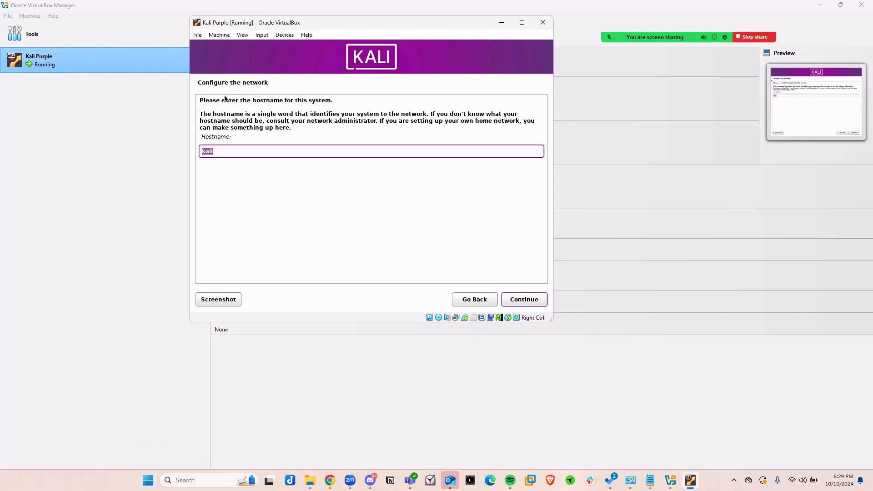
Keep kali as the system's hostname and leave the domain name blank.
left_click(220, 153)
left_click(524, 302)
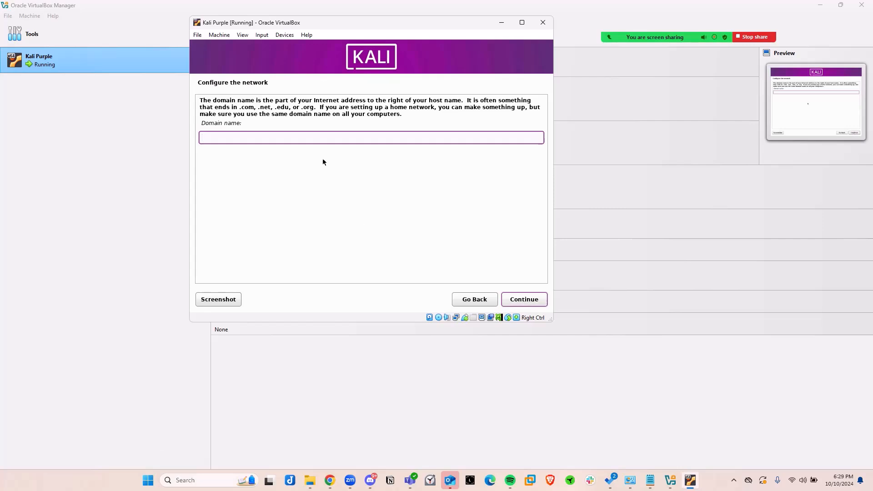
left_click(521, 303)
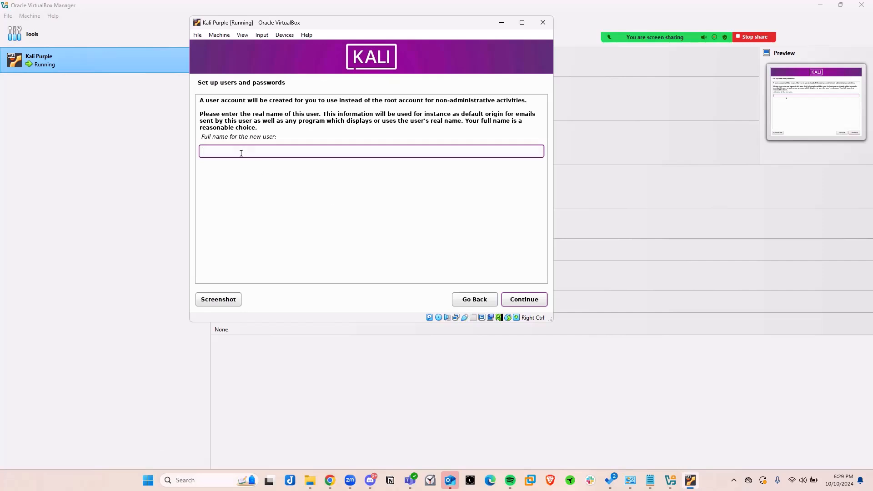
Enter the new user's full name and accept the suggested account username.
type("Francois B. Arthanas")
left_click(526, 300)
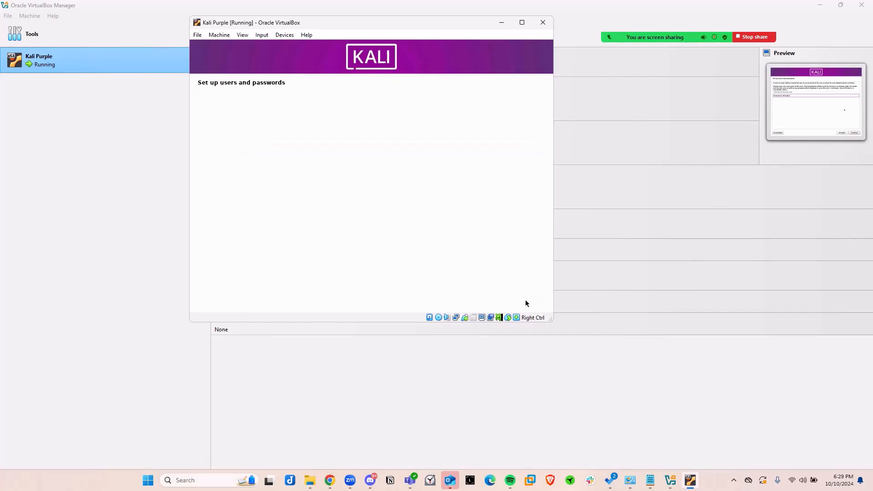
left_click(242, 132)
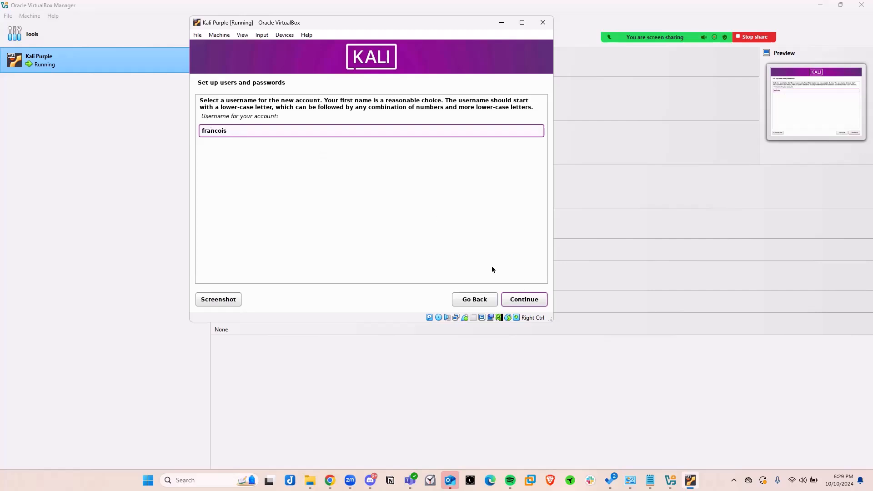
left_click(522, 301)
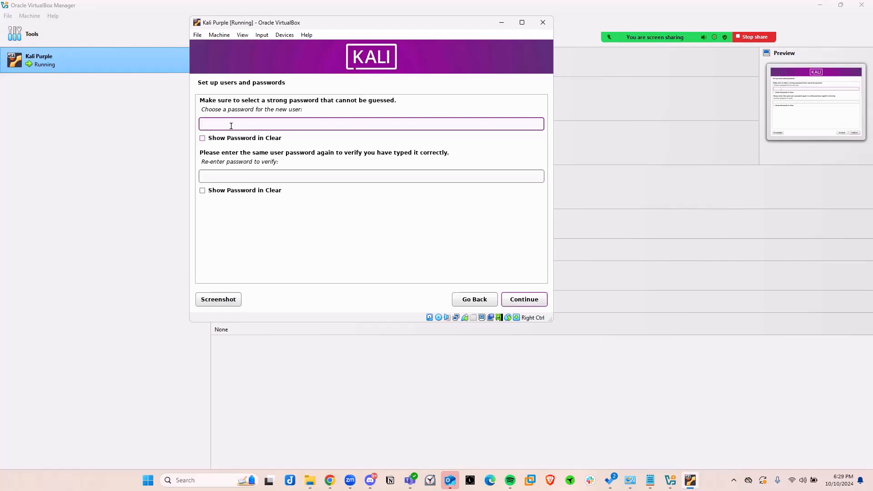
Enter and confirm the new user's account password, and accept the Eastern time zone.
type("password")
key("Tab")
key("Tab")
type("password")
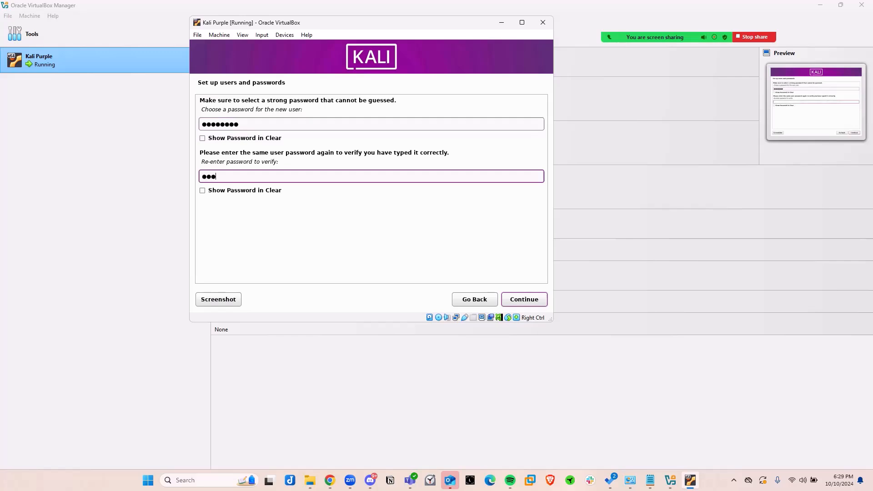
left_click(525, 300)
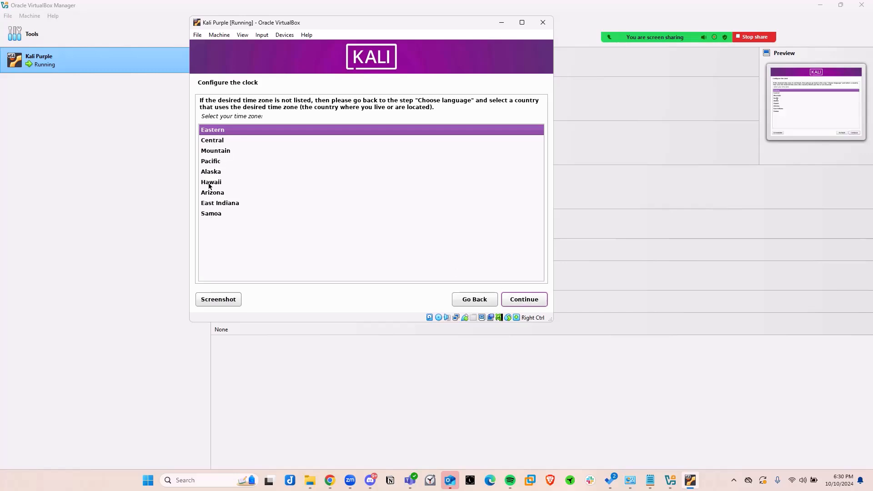
left_click(520, 303)
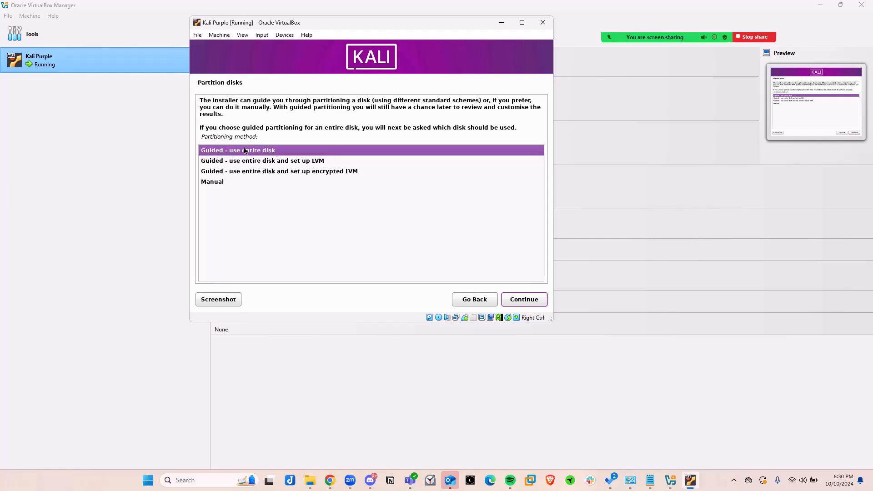
Partition the entire VBOX HARDDISK (sda) with guided partitioning, all files in one partition, and write the changes to disk.
left_click(531, 304)
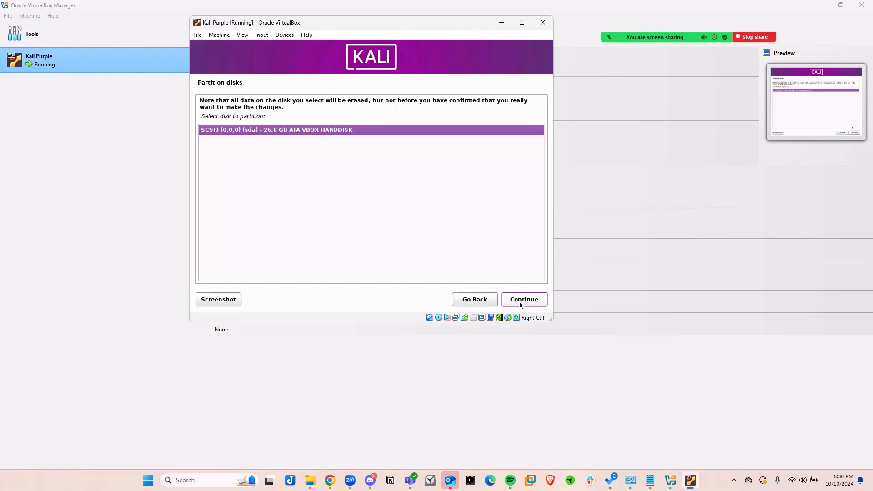
left_click(522, 302)
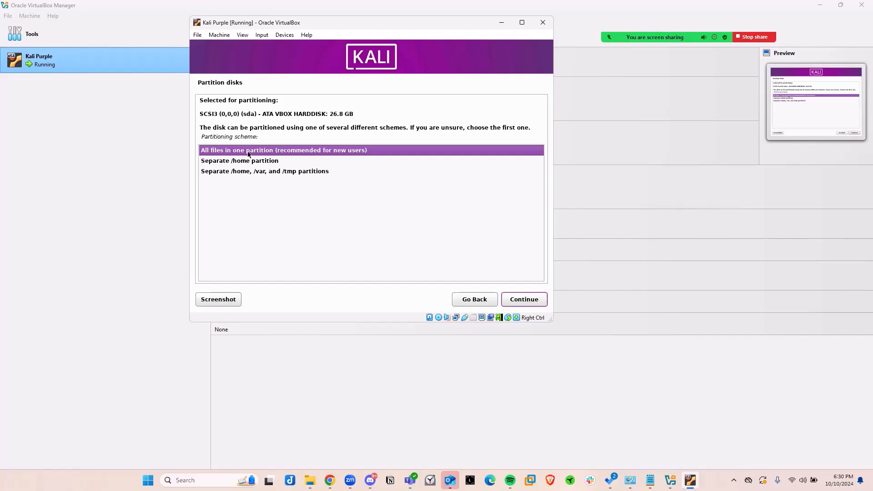
left_click(507, 303)
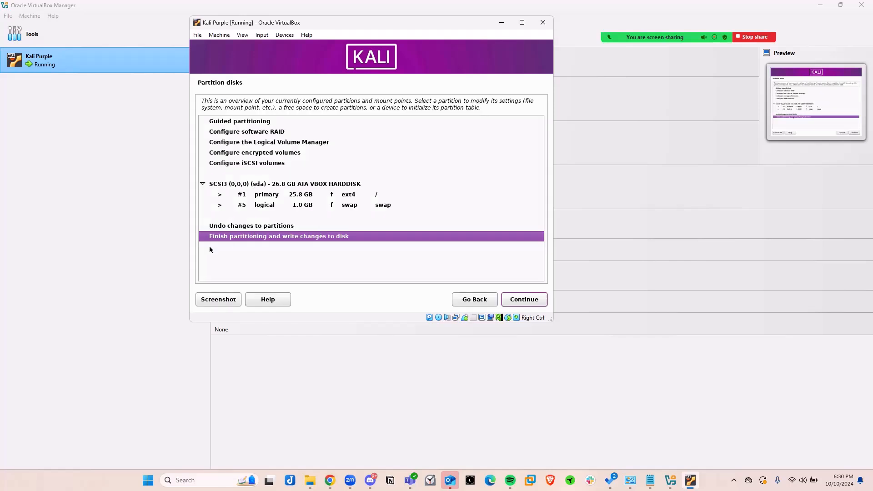
left_click(521, 302)
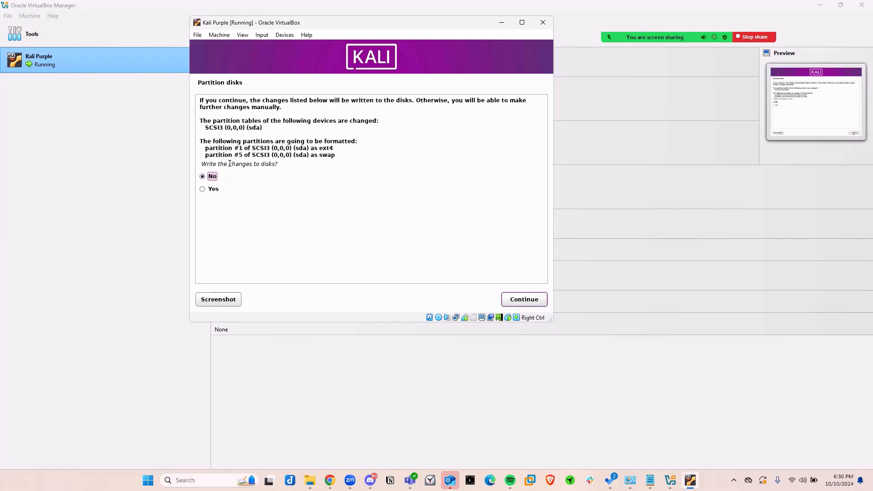
left_click_drag(204, 164, 292, 164)
left_click(203, 189)
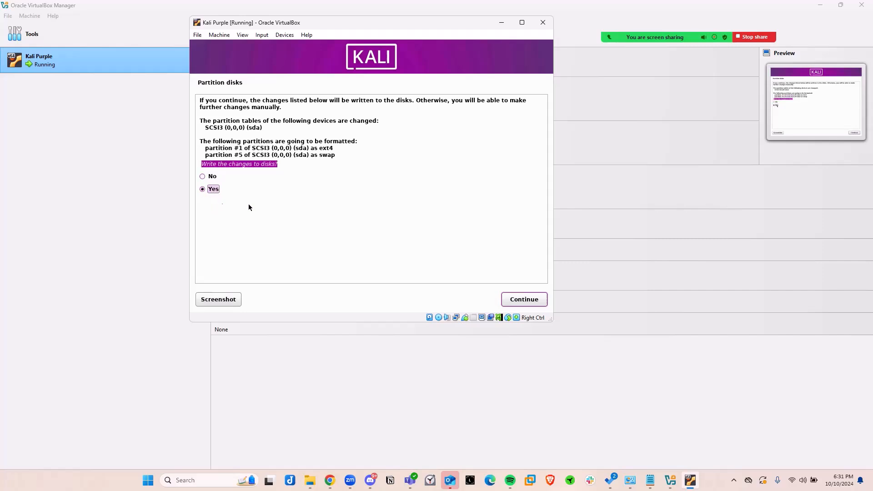
left_click(521, 301)
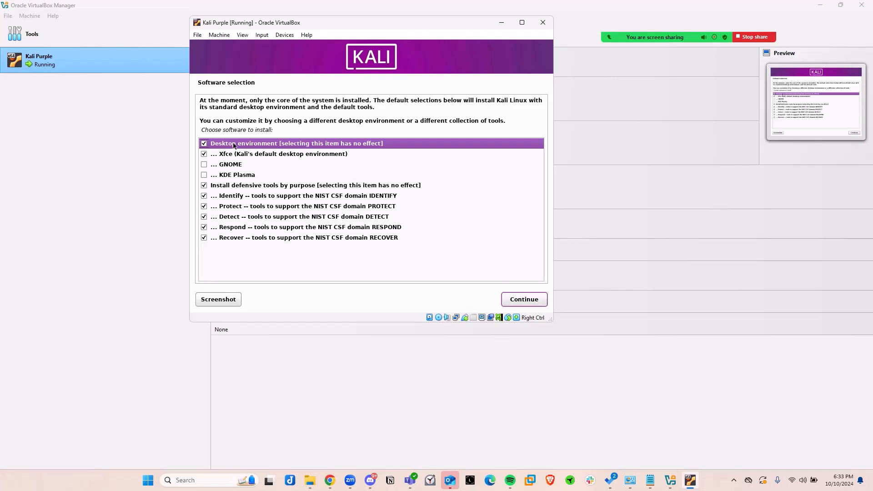
Install the default Xfce desktop and defensive tools, and install the GRUB boot loader to /dev/sda.
left_click(523, 299)
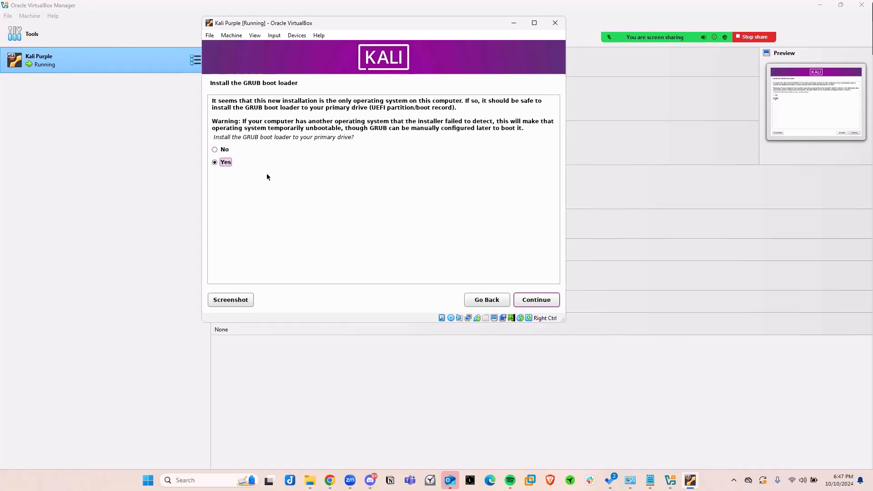
left_click(539, 302)
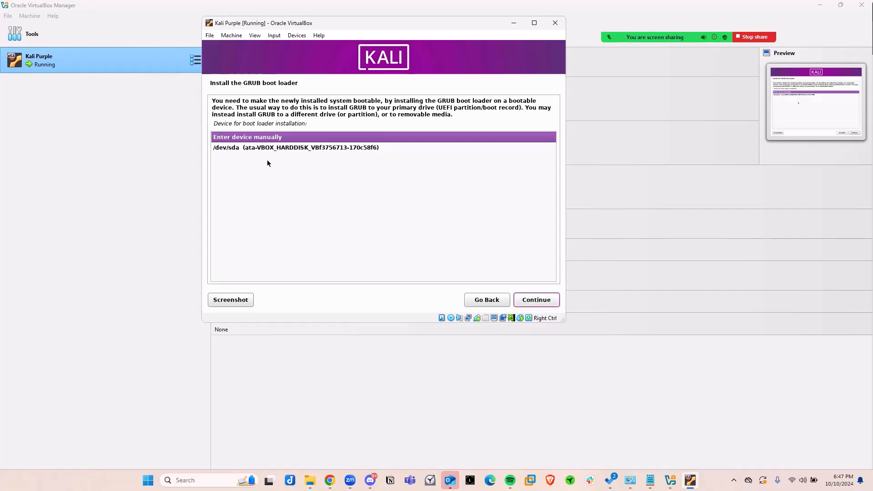
left_click(257, 149)
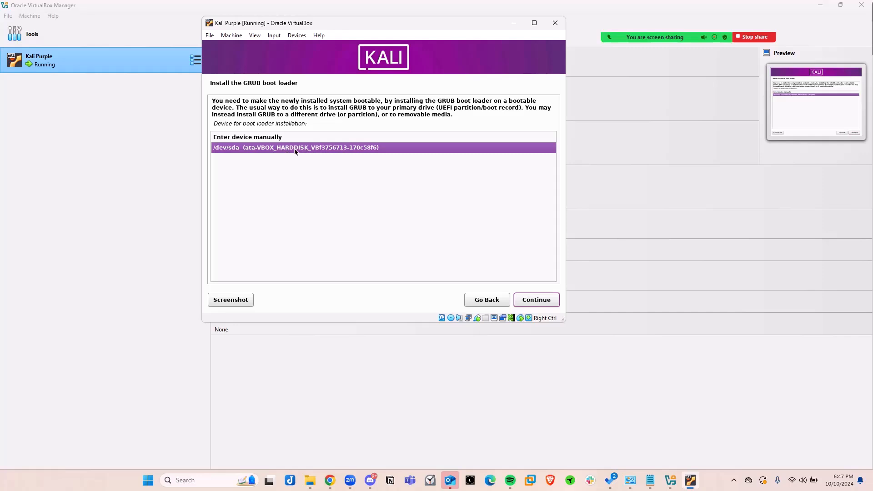
left_click(532, 302)
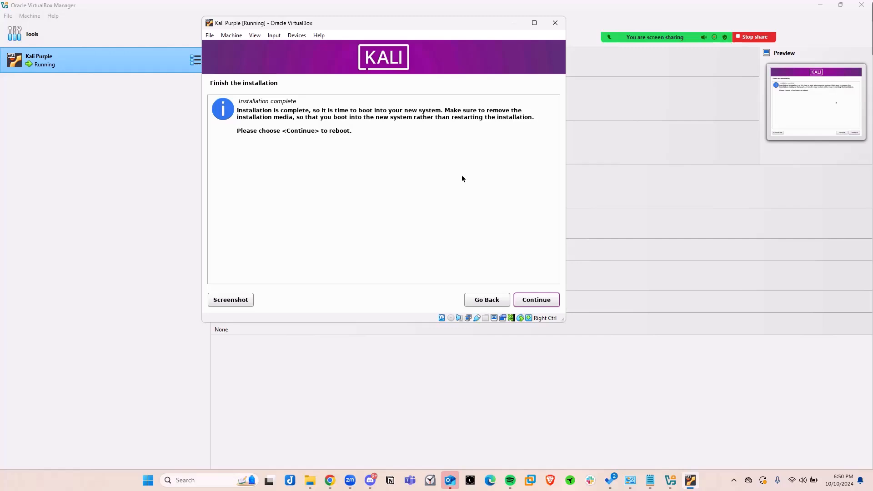
Finish the installation by rebooting, and log in to Kali Purple with the account username and password.
left_click(530, 300)
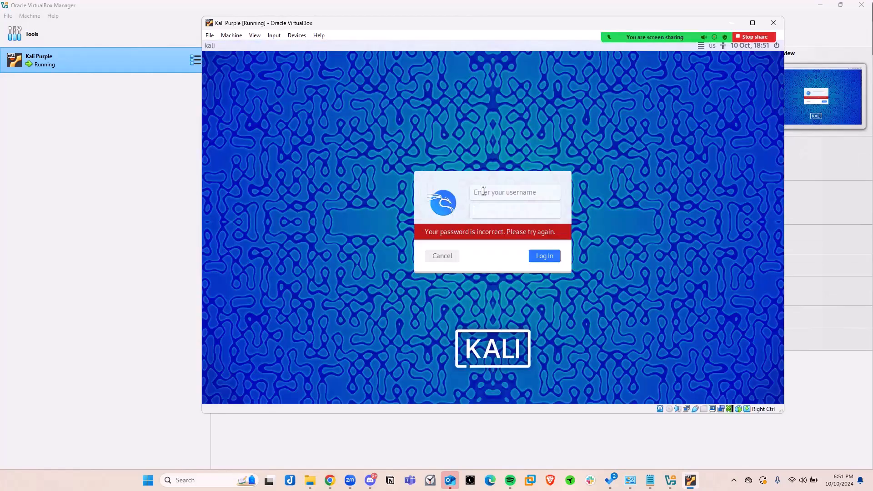
type("francois")
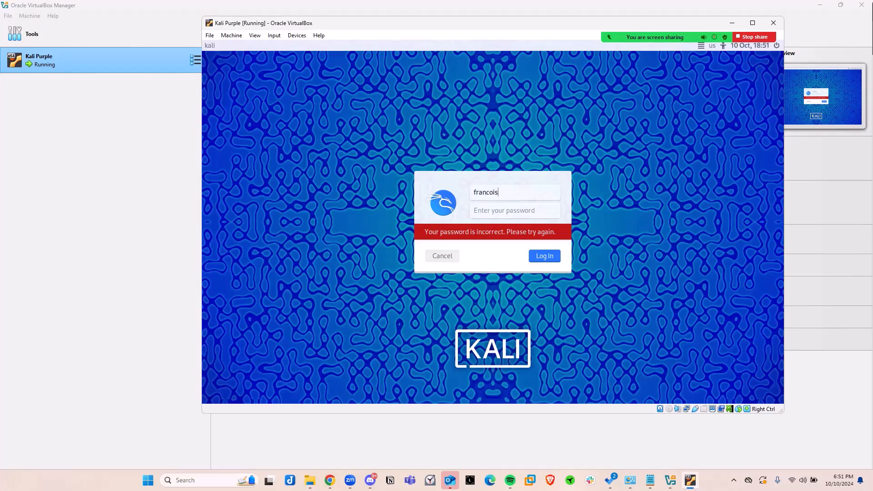
key("Tab")
type("••••••••")
key("Return")
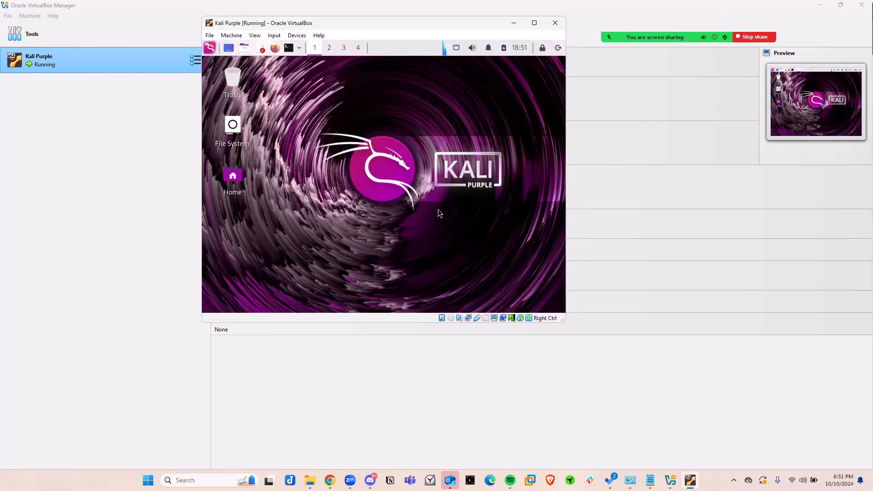
Maximize the Kali Purple virtual machine window, open a terminal, and run ifconfig.
left_click(534, 23)
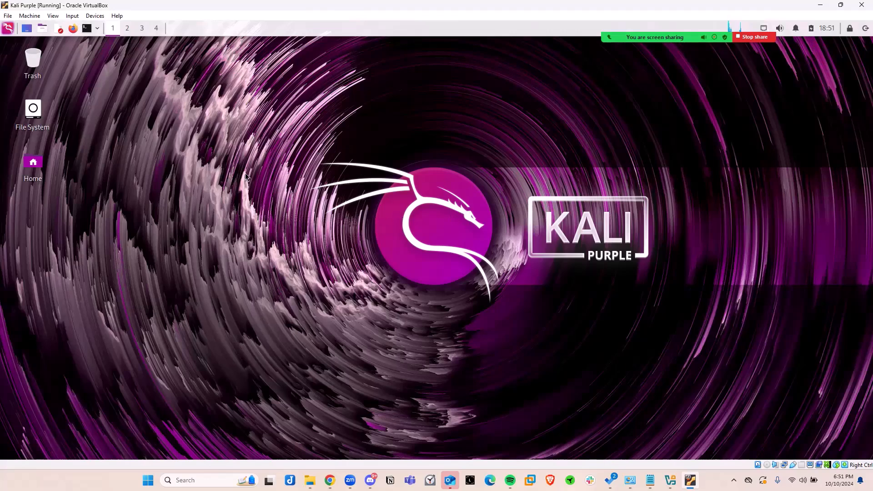
left_click(87, 28)
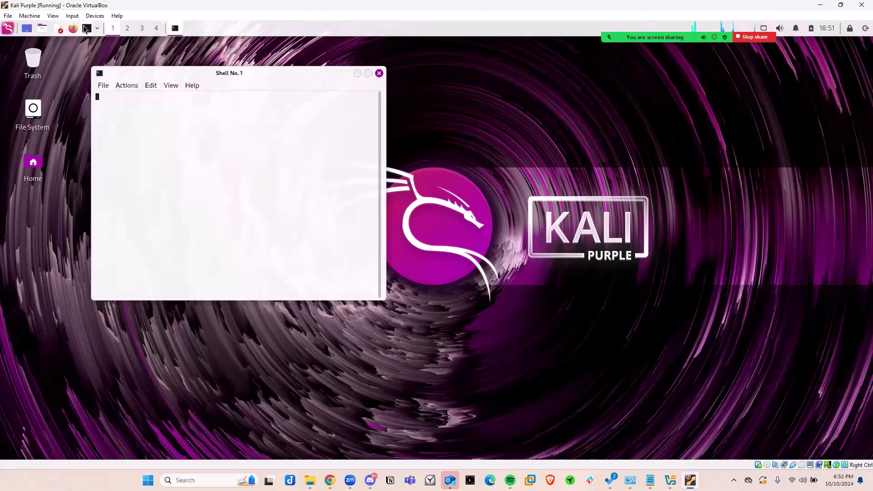
left_click_drag(251, 75, 370, 108)
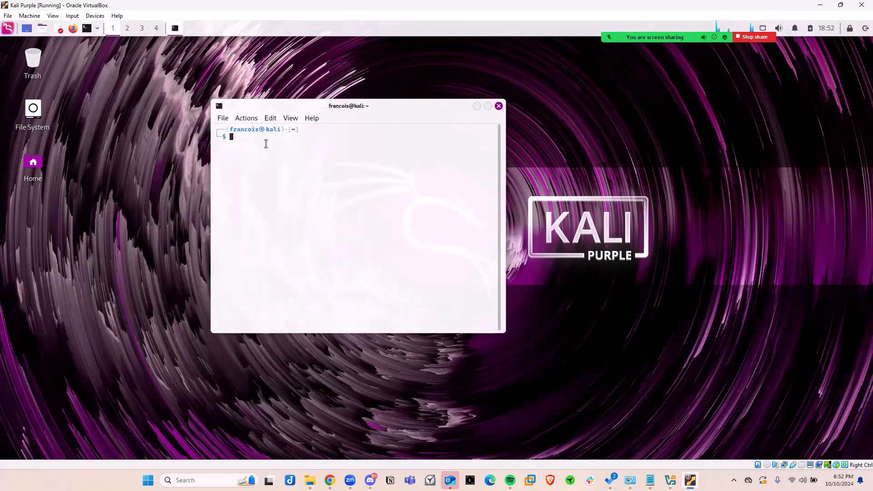
type("ifconfig")
key("Return")
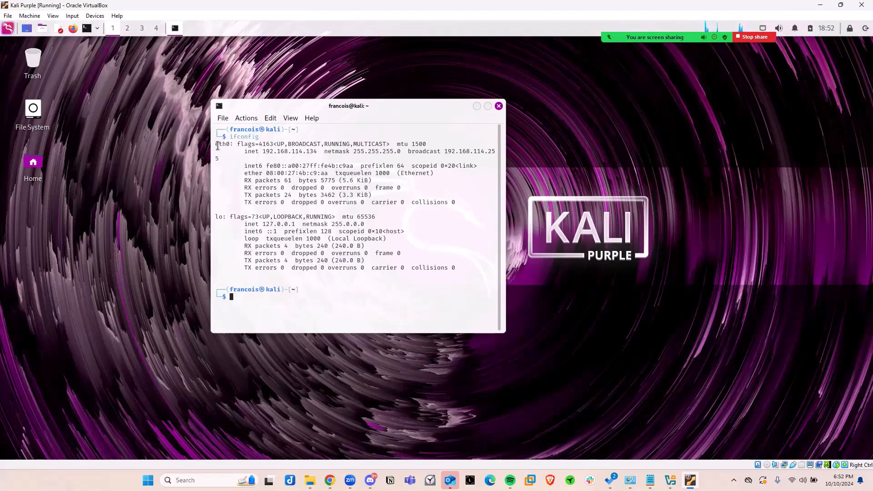
Examine the eth0 interface's inet address in the ifconfig output, highlighting it and moving the terminal window aside.
left_click_drag(216, 144, 234, 145)
left_click(246, 152)
mouse_move(246, 151)
left_mouse_down()
mouse_move(317, 151)
mouse_move(262, 152)
left_mouse_up()
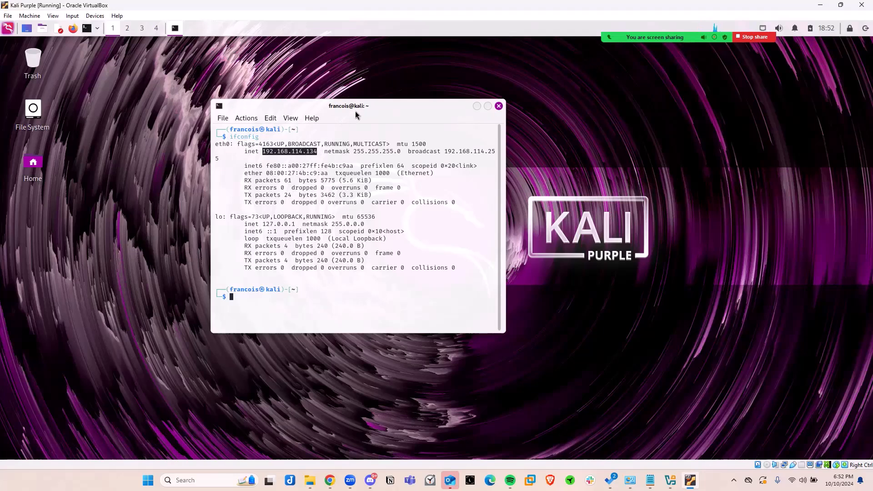
left_click_drag(383, 105, 347, 100)
left_click_drag(265, 75, 247, 66)
left_click(203, 123)
left_click_drag(203, 124, 127, 126)
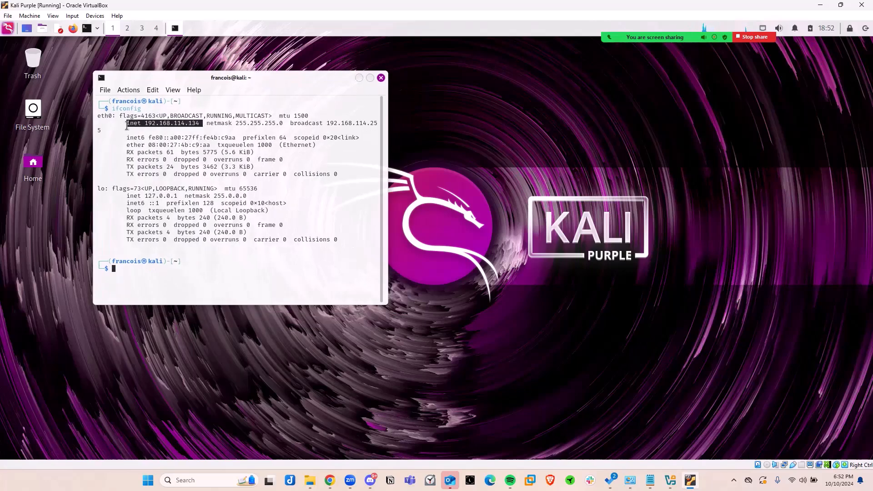
left_click_drag(134, 80, 107, 74)
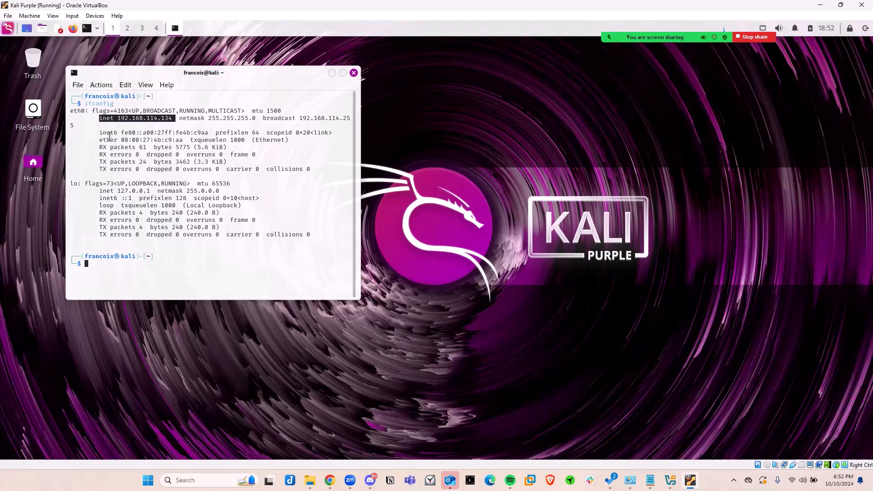
left_click_drag(237, 76, 234, 87)
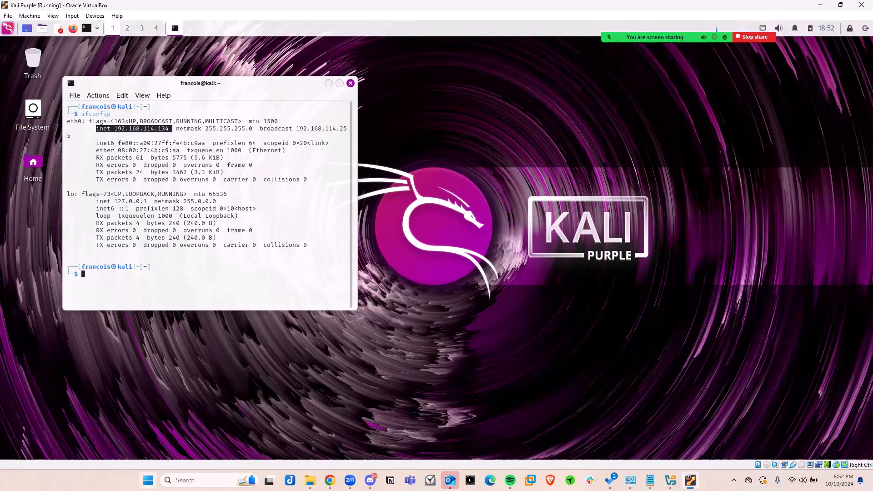
Open Command Prompt on the Windows host, place it beside the Kali terminal, and run ipconfig.
left_click(148, 480)
left_click(148, 480)
left_click(148, 480)
left_click(147, 480)
key("super")
type("cmd")
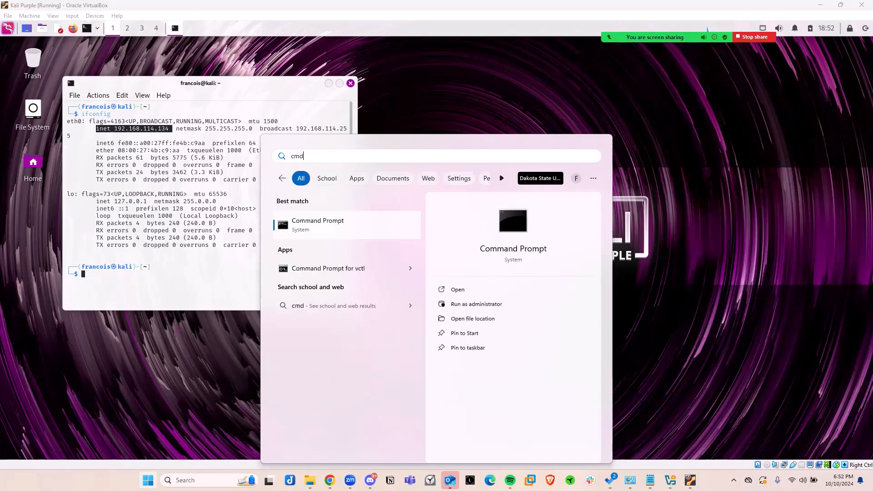
key("Return")
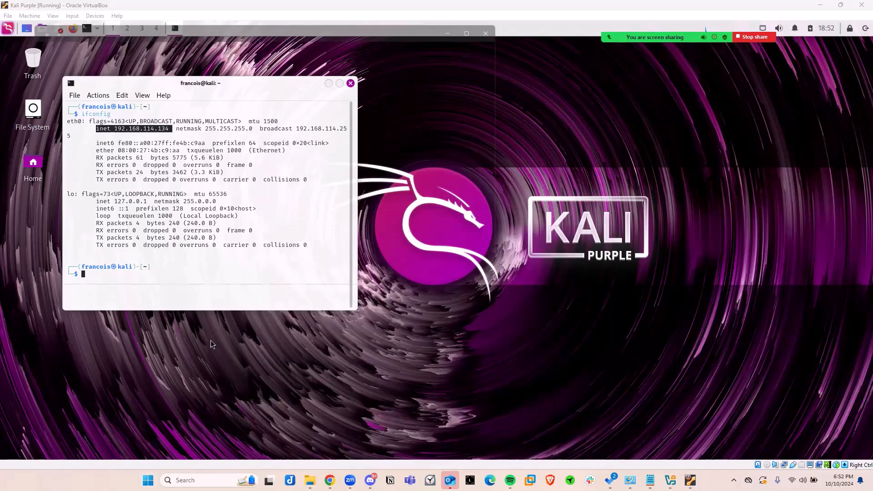
left_click_drag(247, 25, 523, 96)
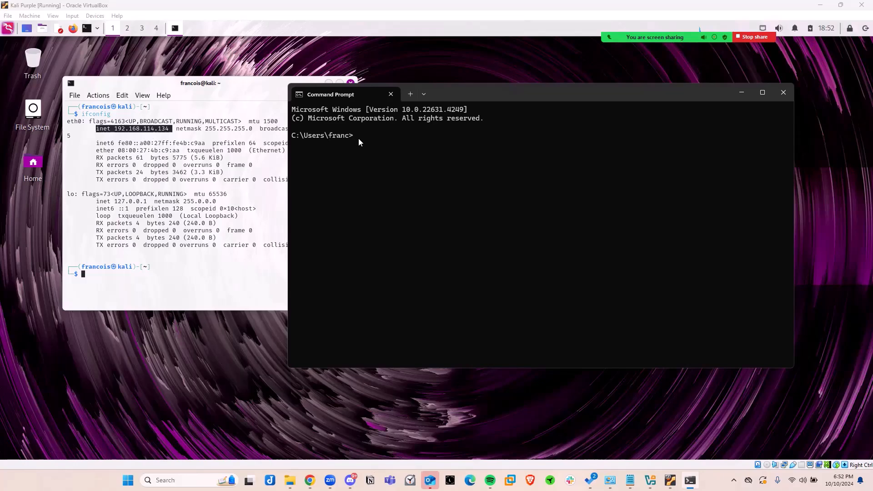
type("ipconfig")
key("Return")
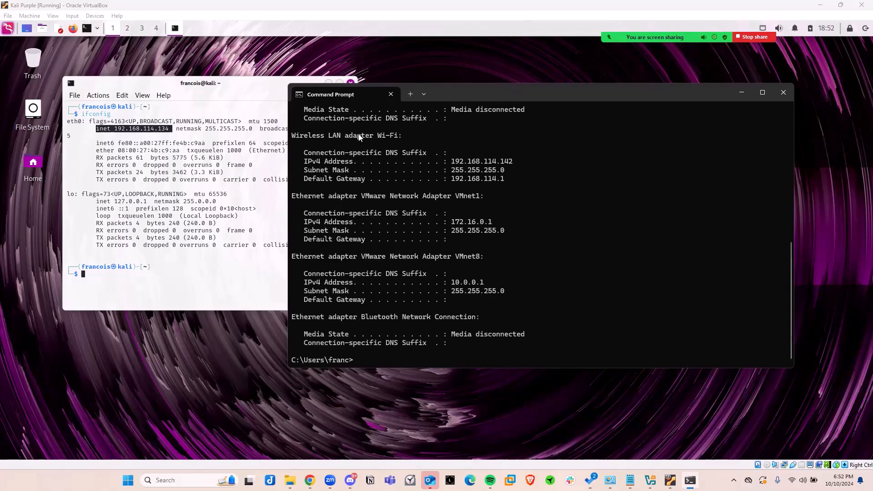
Examine the ipconfig output for the Wireless LAN adapter Wi-Fi and highlight its IPv4 address.
scroll(359, 136, "up", 10)
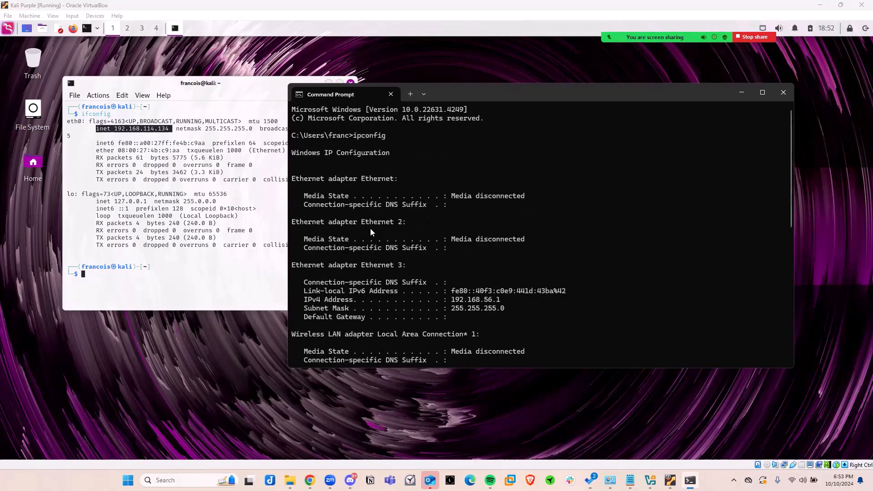
scroll(371, 229, "down", 2)
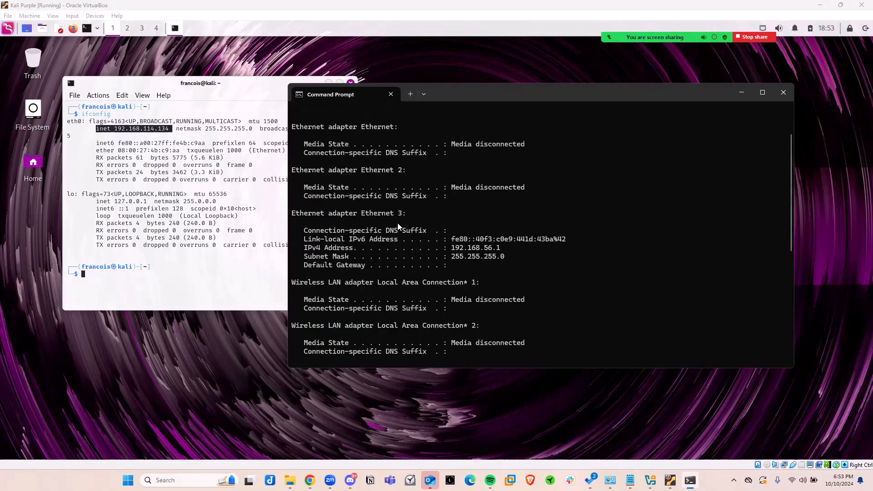
scroll(392, 225, "down", 2)
scroll(357, 231, "down", 2)
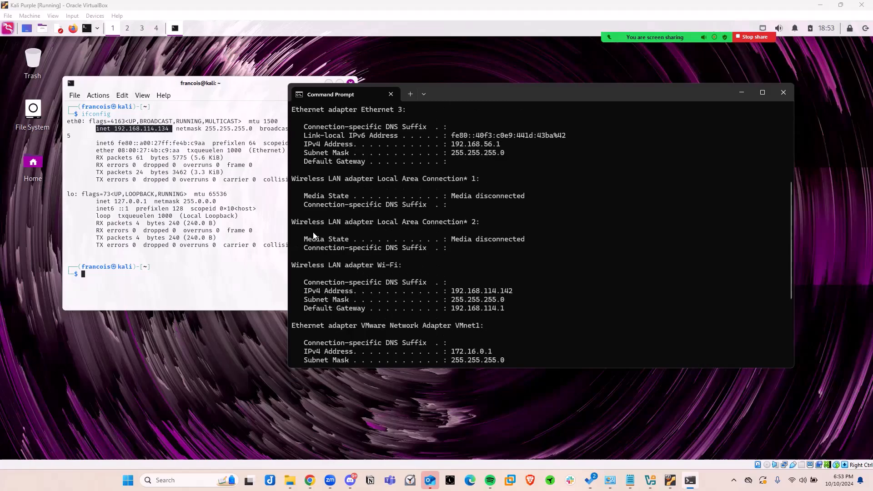
scroll(356, 257, "down", 1)
left_click_drag(373, 239, 403, 239)
scroll(357, 252, "down", 1)
left_click_drag(300, 240, 365, 239)
left_click_drag(451, 240, 514, 240)
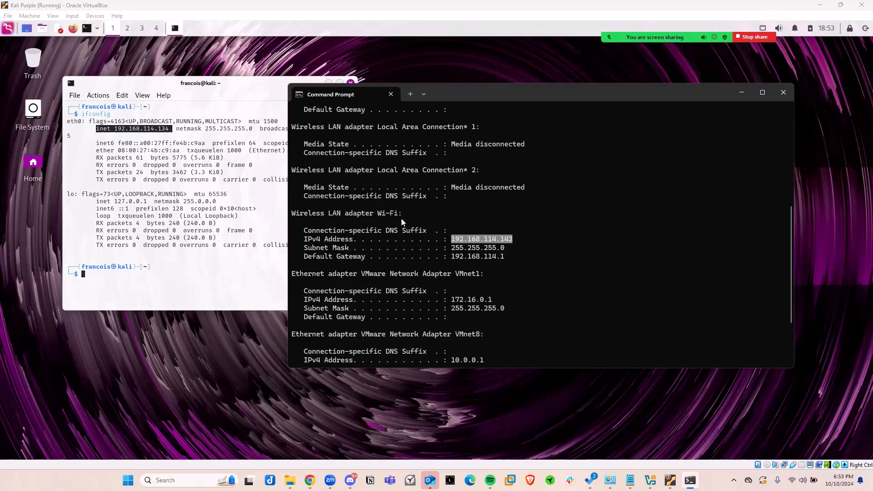
Return to the Kali terminal and begin a ping command at the prompt.
left_click(108, 278)
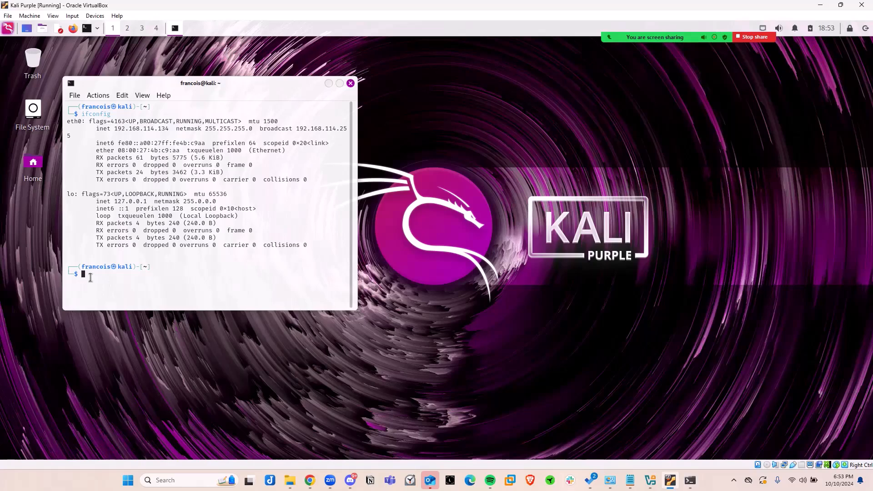
type("ping")
key("Up")
key("BackSpace")
key("BackSpace")
key("BackSpace")
key("BackSpace")
key("BackSpace")
key("BackSpace")
key("BackSpace")
key("BackSpace")
type("ping")
Maximize the Kali terminal window and enlarge its text.
left_click(122, 95)
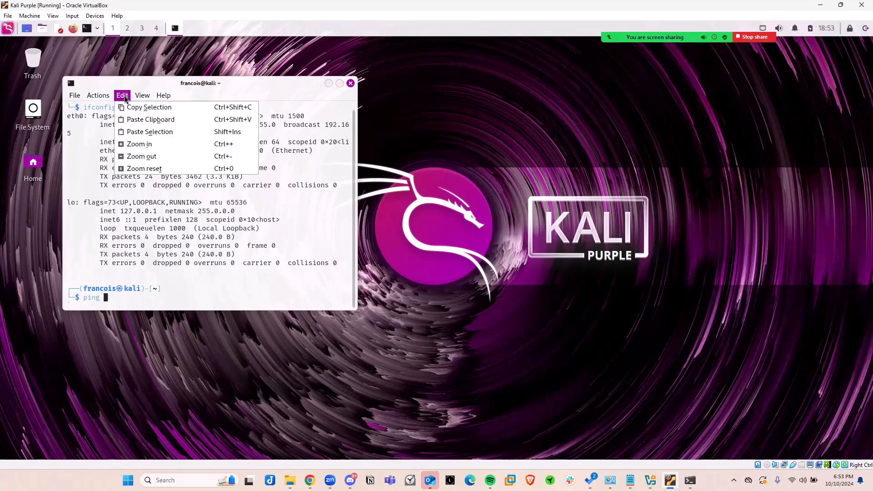
left_click(139, 143)
left_click(340, 83)
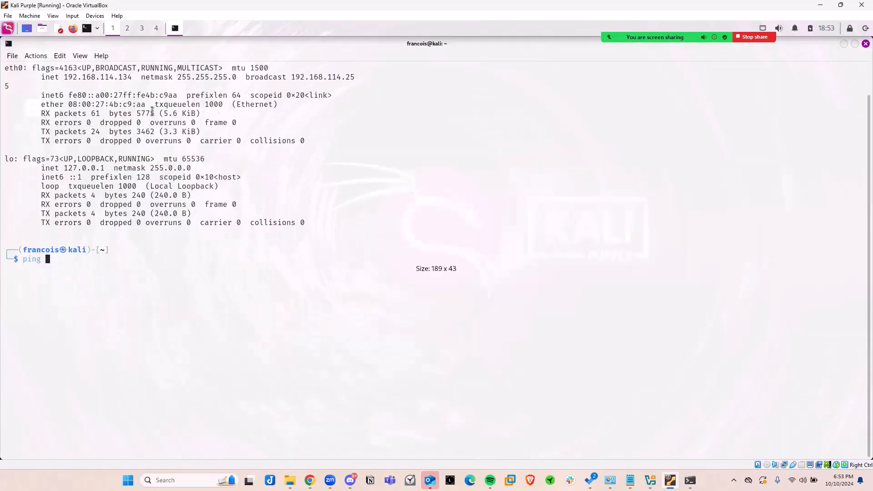
left_click(60, 55)
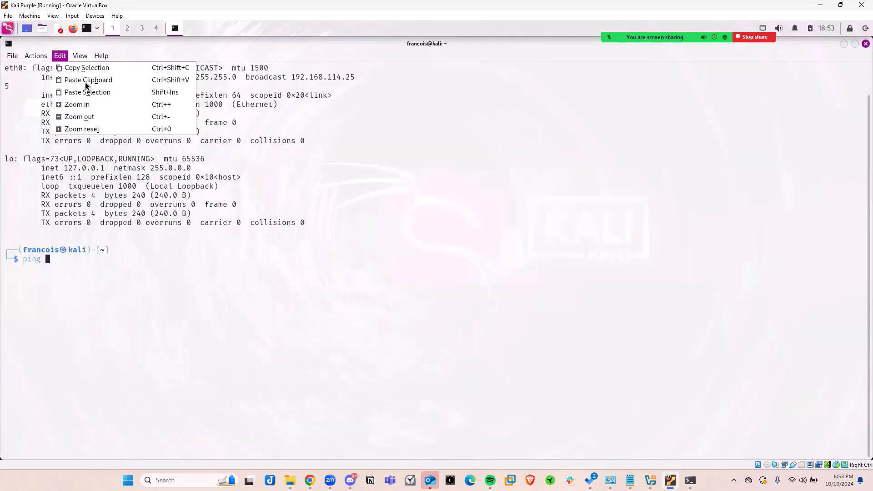
left_click(80, 104)
left_click(60, 55)
left_click(83, 106)
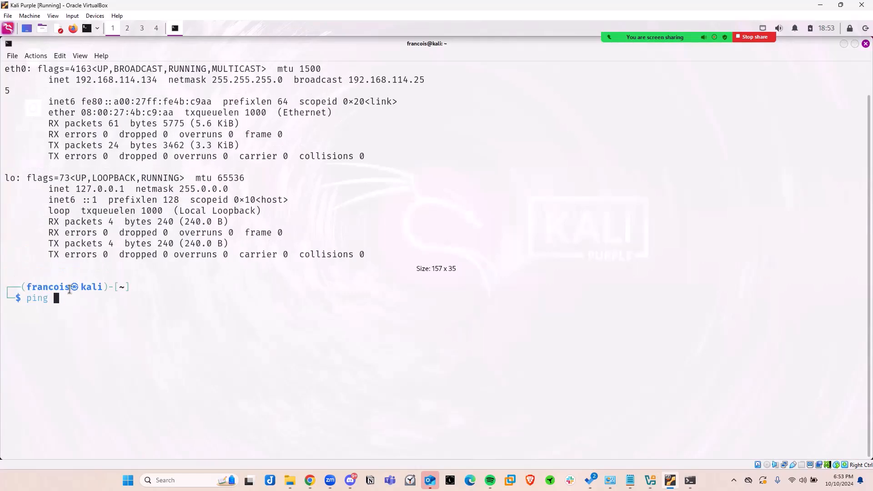
Ping the Windows host at 192.168.114.142 from the Kali terminal, and interrupt the running ping.
type("192.168.114.1")
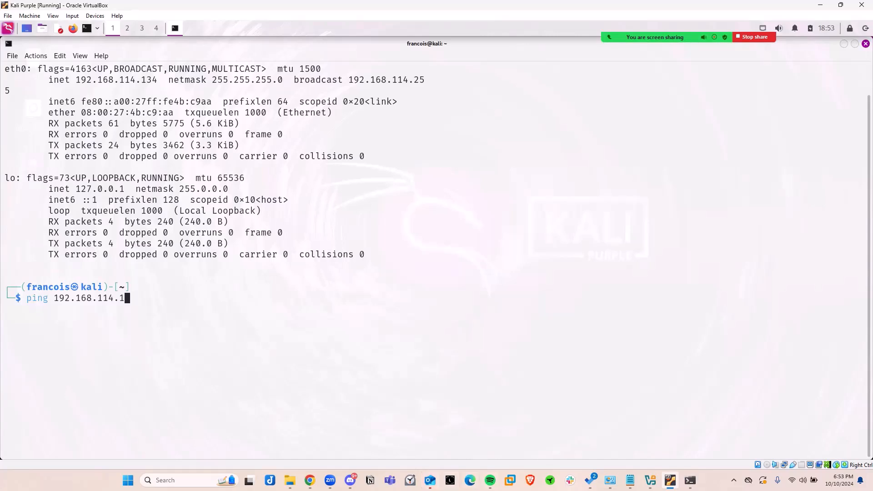
left_click(690, 480)
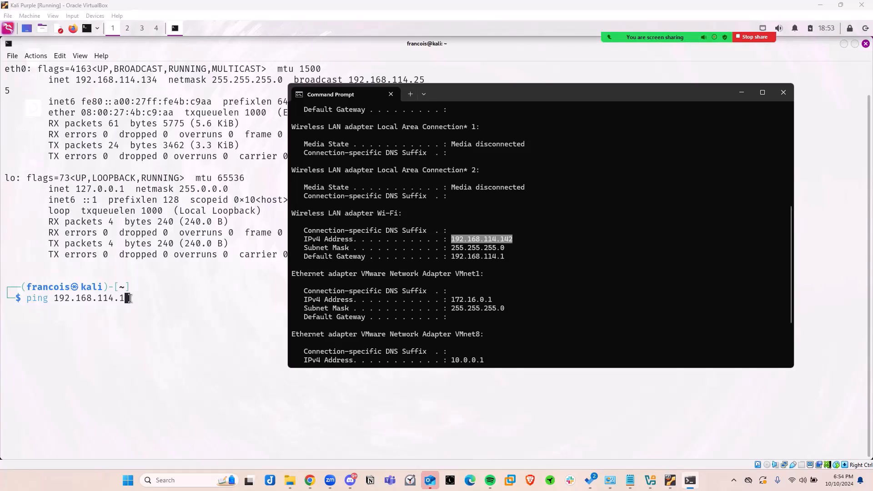
left_click(131, 298)
type("42")
key("Return")
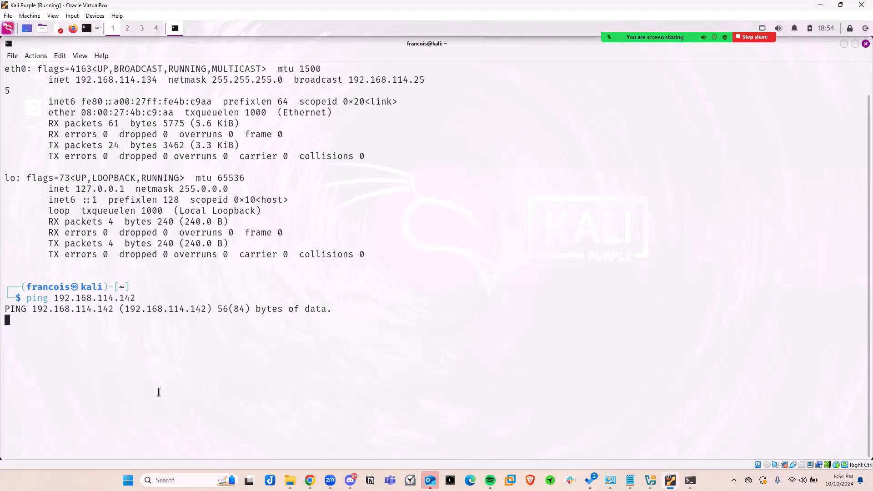
key("ctrl+c")
double_click(11, 320)
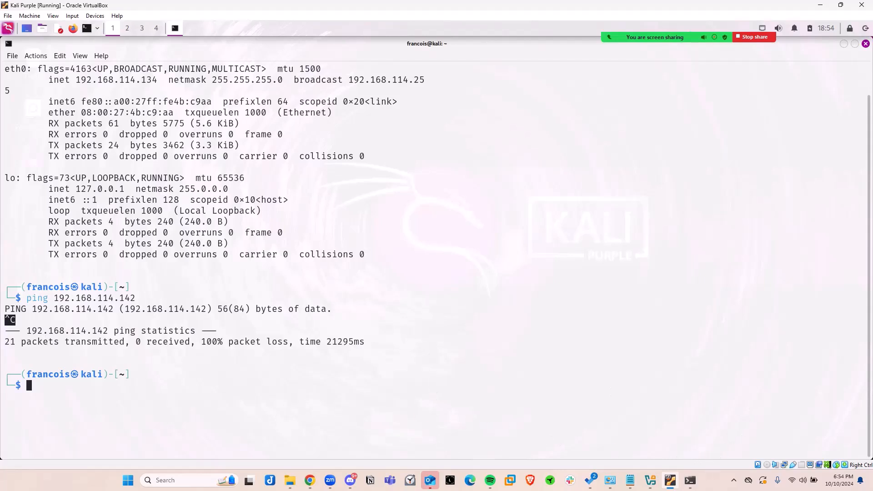
Switch to the Windows Command Prompt and clear its screen with cls.
left_click(690, 481)
left_click(419, 343)
key("Return")
key("Return")
key("Return")
type("cls")
key("Return")
List the current folder's contents with dir, and clear the Command Prompt screen again.
type("cl")
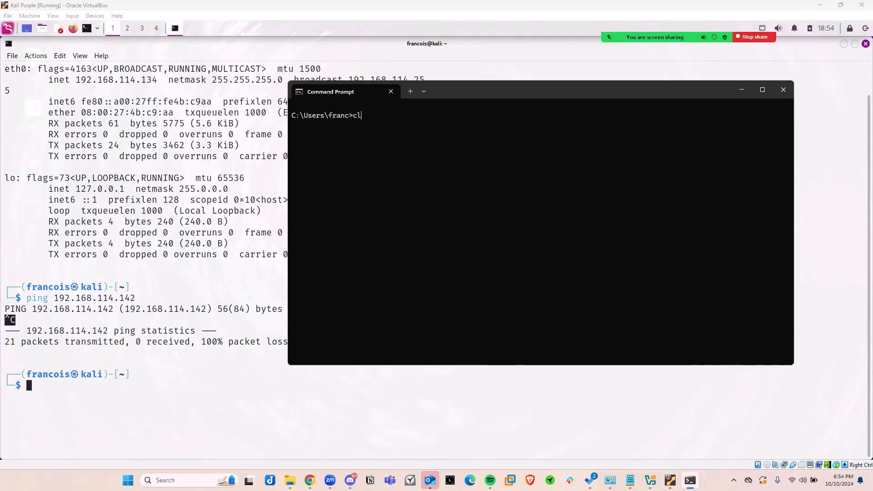
key("BackSpace")
key("BackSpace")
key("BackSpace")
type("dir")
key("Return")
type("cl")
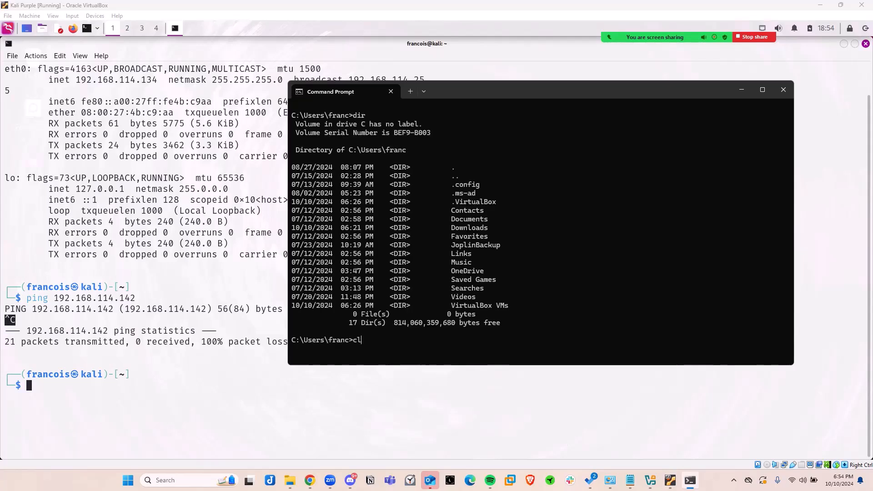
type("s")
key("Return")
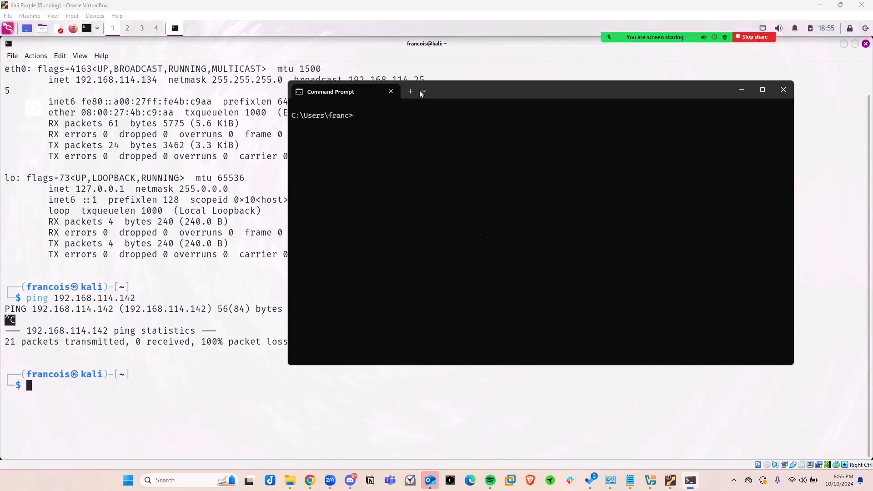
Ping the Kali machine at 192.168.114.134 from the Windows Command Prompt.
left_click_drag(453, 96, 455, 123)
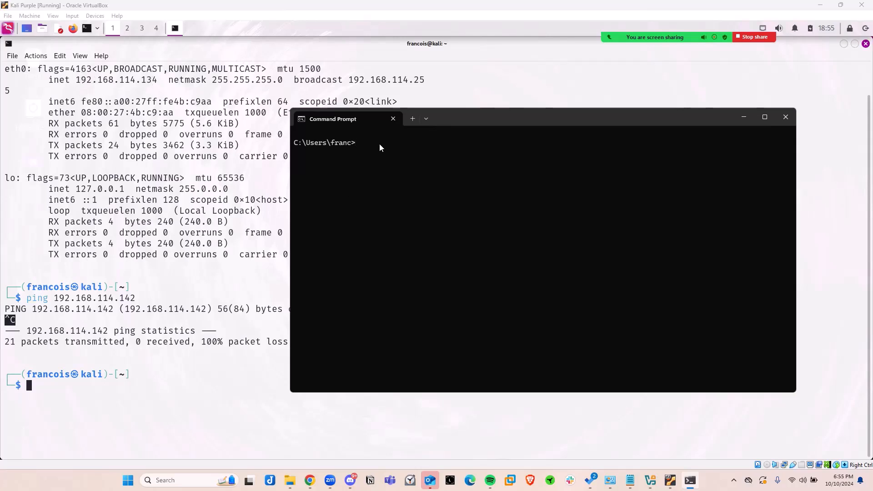
type("ping 192.168.114.134")
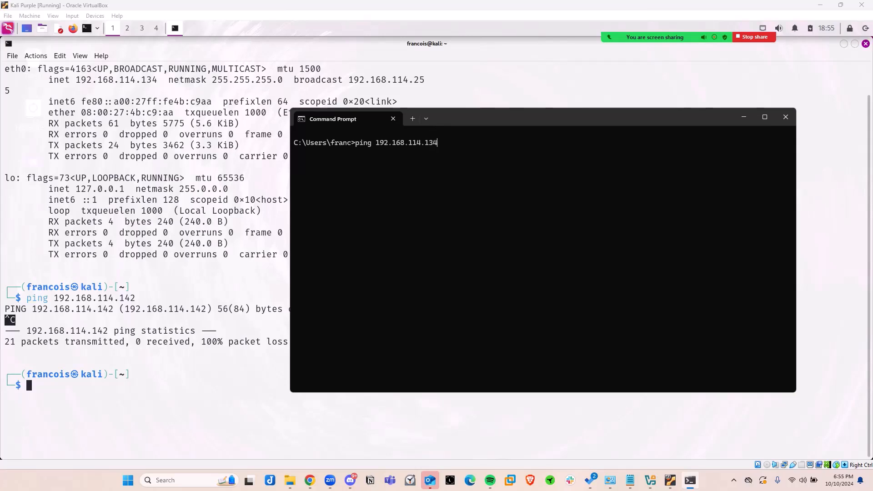
key("Return")
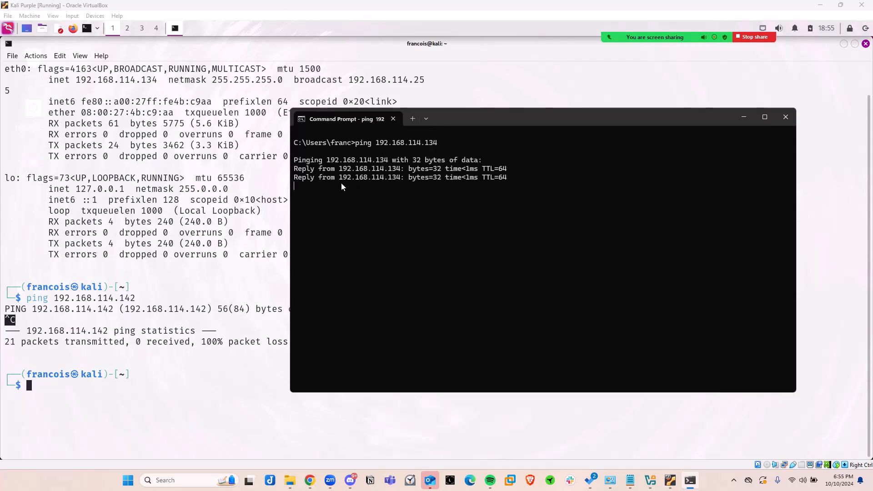
Examine the replies and packet statistics of the host's ping to the Kali machine, highlighting the reply lines.
left_click_drag(461, 120, 449, 135)
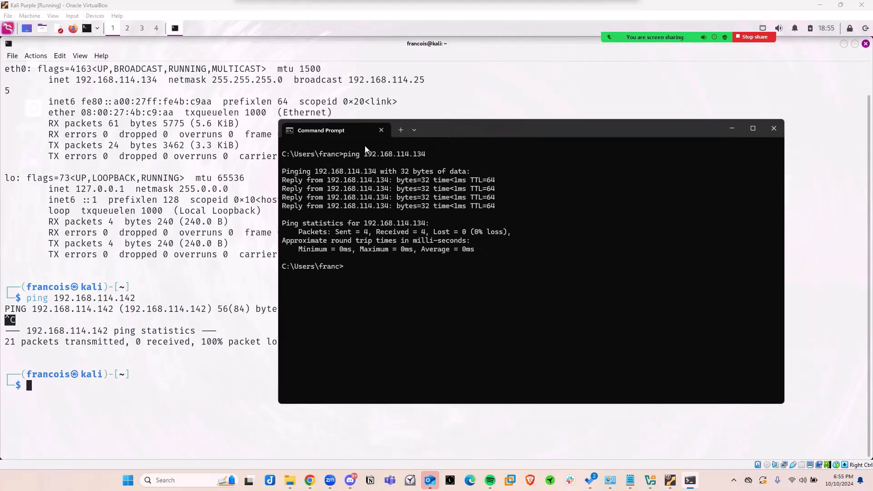
left_click_drag(283, 172, 377, 182)
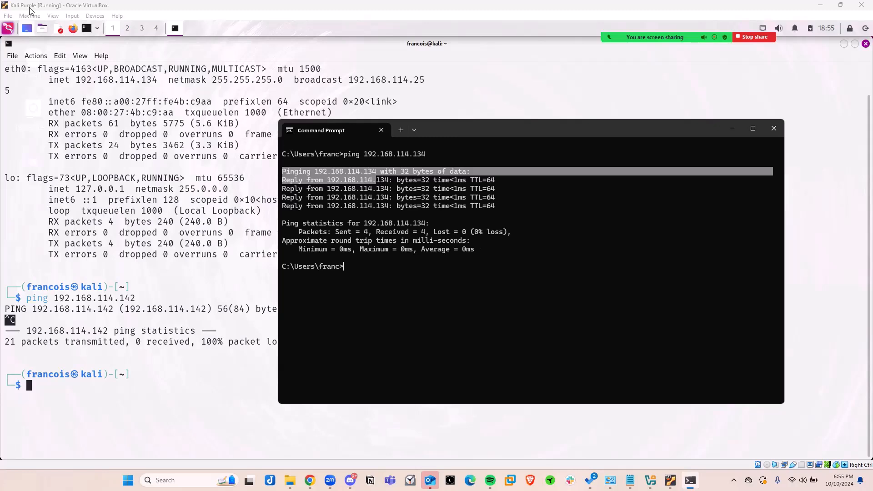
left_click(376, 214)
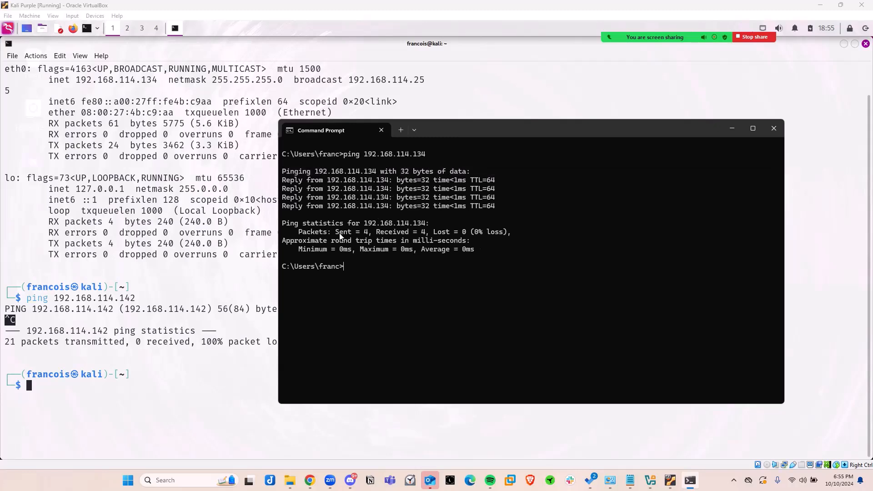
left_click_drag(282, 223, 466, 234)
left_click(465, 234)
left_click_drag(320, 184, 499, 209)
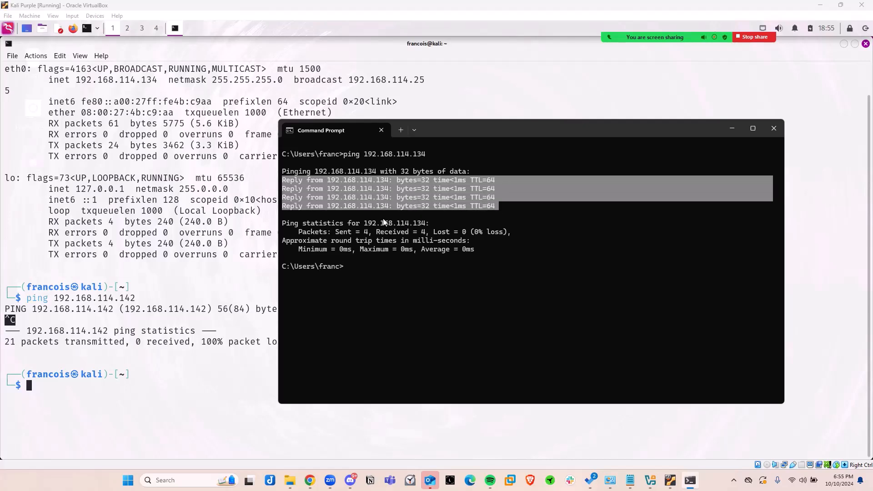
Review the host's ping output by highlighting the lines from the Pinging header through the last reply, and clear the highlight.
left_click(296, 177)
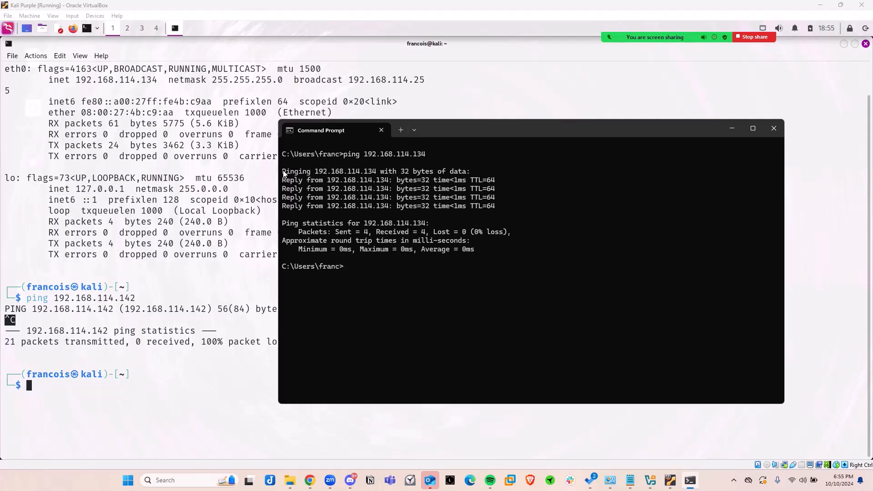
left_click_drag(283, 172, 496, 206)
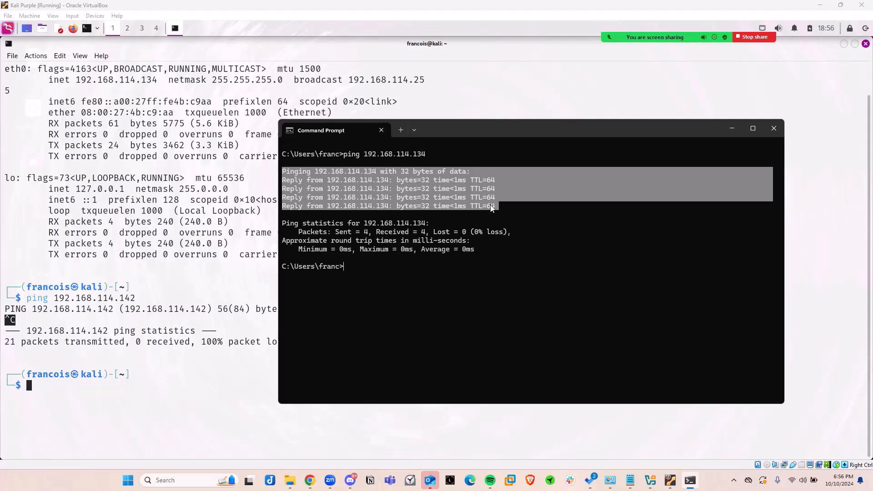
left_click(496, 206)
left_click_drag(507, 206, 283, 182)
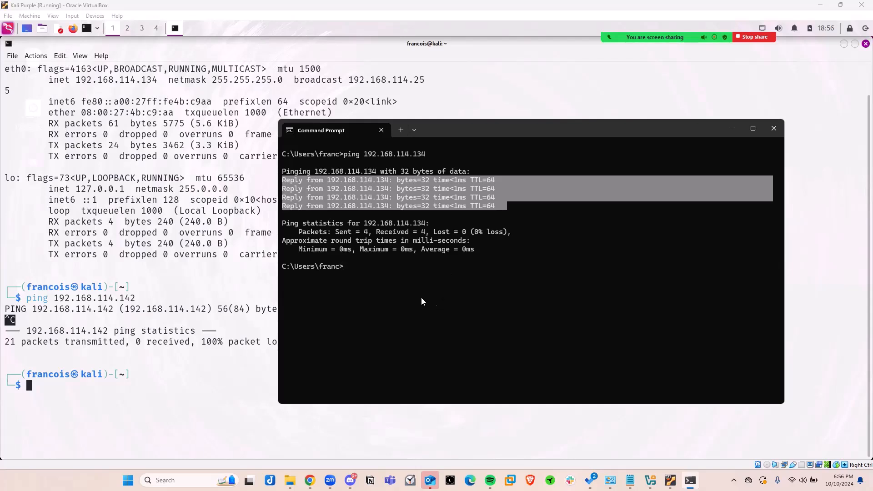
left_click(356, 269)
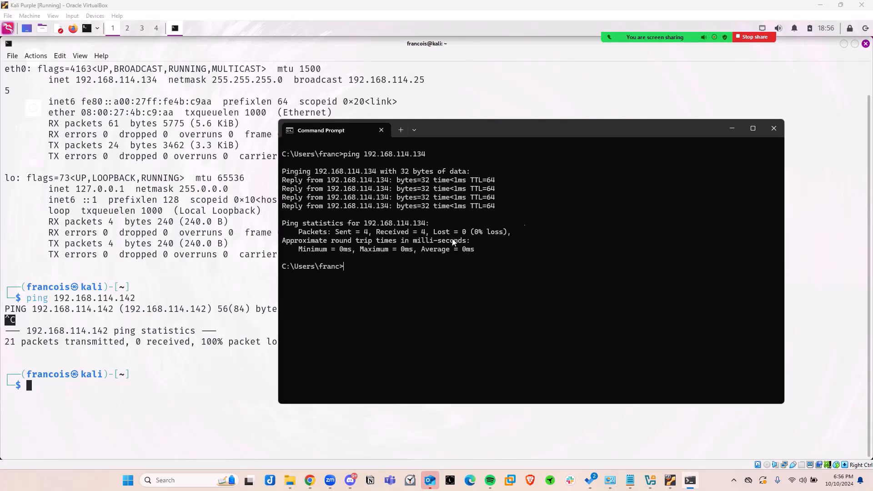
Close the Windows Command Prompt and clear the Kali terminal's screen with clear.
left_click(774, 128)
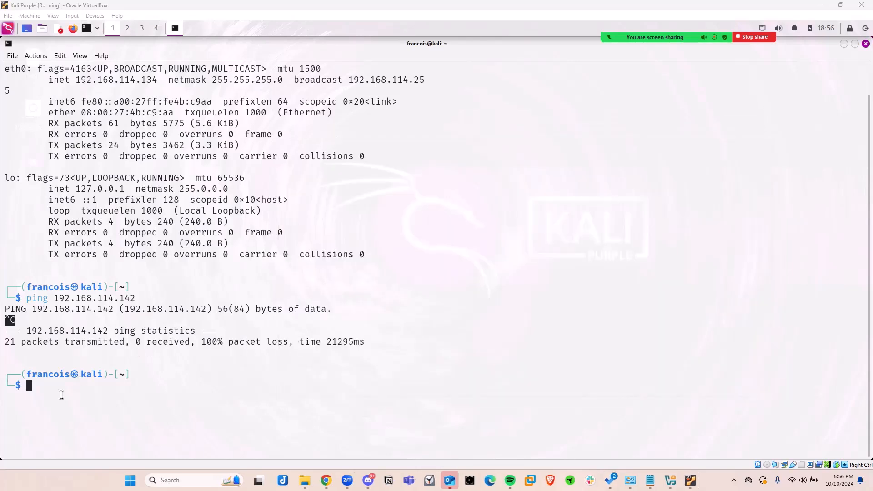
type("clear")
key("Return")
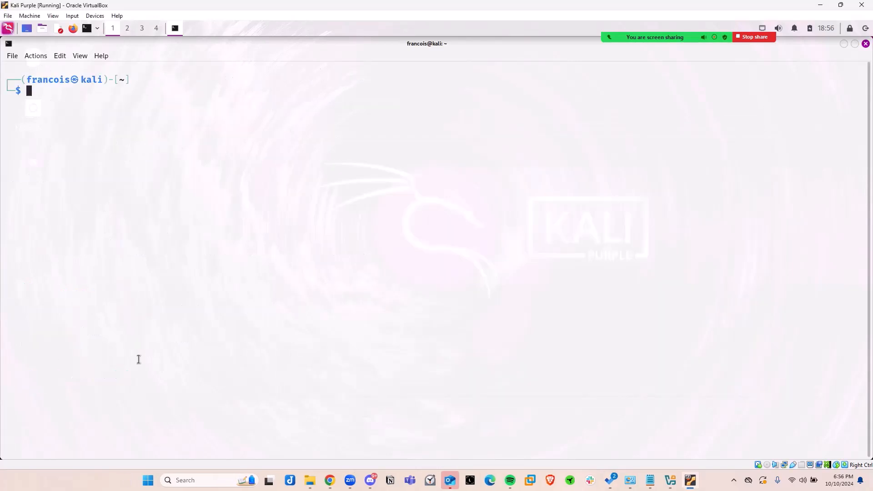
type("clear")
key("Return")
type("clear")
key("BackSpace")
key("BackSpace")
key("BackSpace")
key("BackSpace")
key("BackSpace")
Refresh Kali's package lists with sudo apt update, entering the account password, and highlight the number of upgradable packages.
type("sudo ")
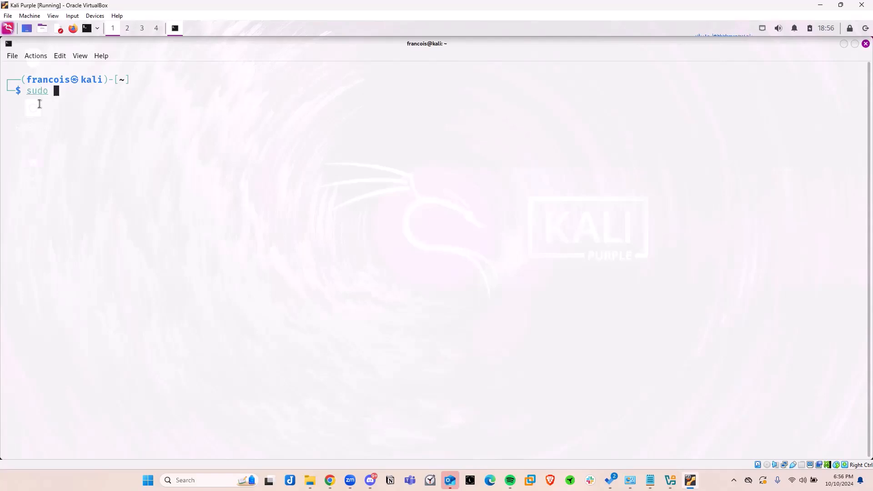
type("apt update")
key("Return")
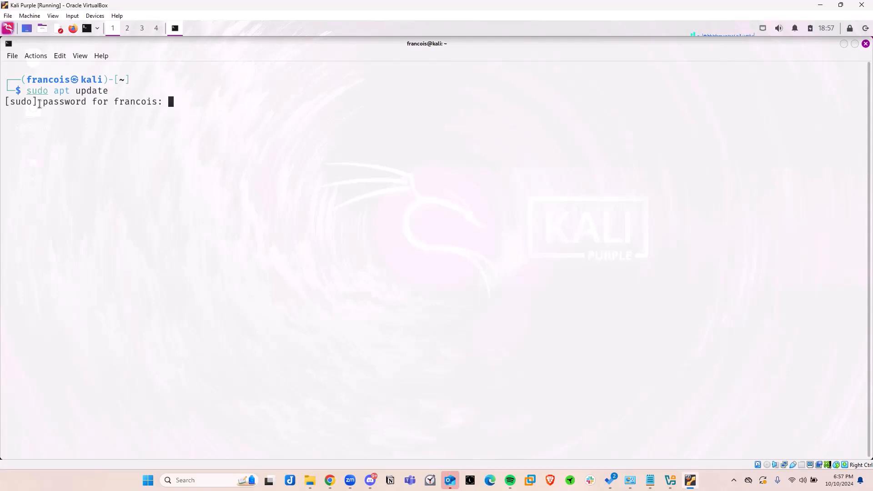
key("Return")
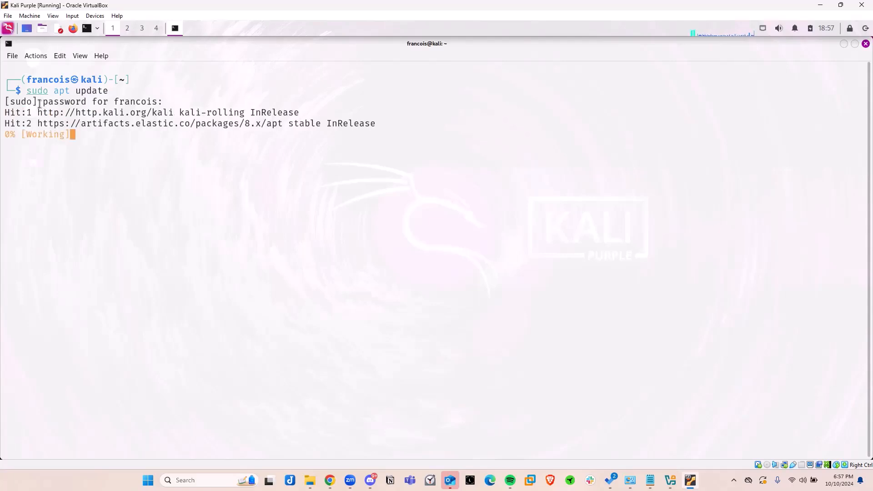
double_click(5, 135)
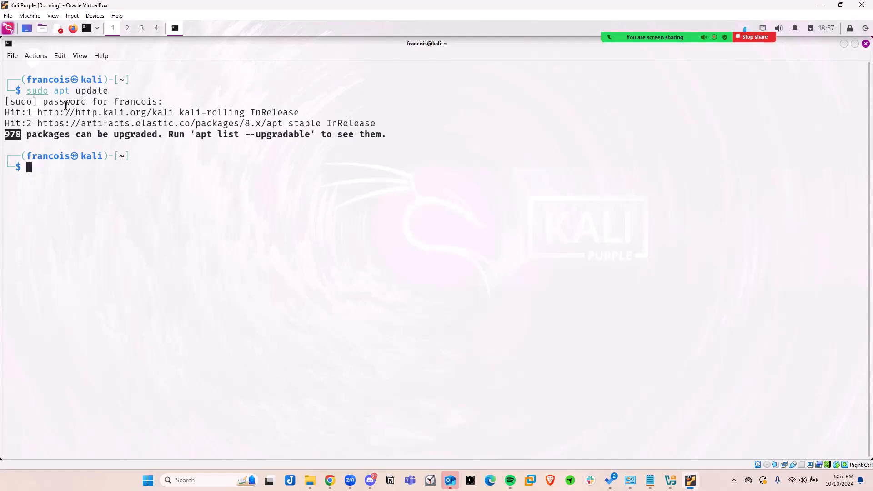
Start upgrading Kali's installed packages without confirmation prompts by running sudo apt upgrade -y.
left_click(29, 167)
type("sudo ")
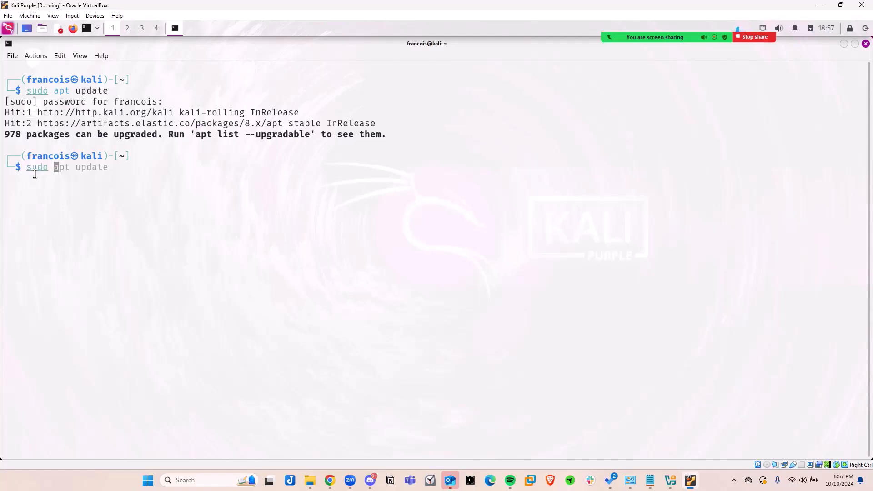
type("apt upgrade -y")
left_click(127, 177)
key("Return")
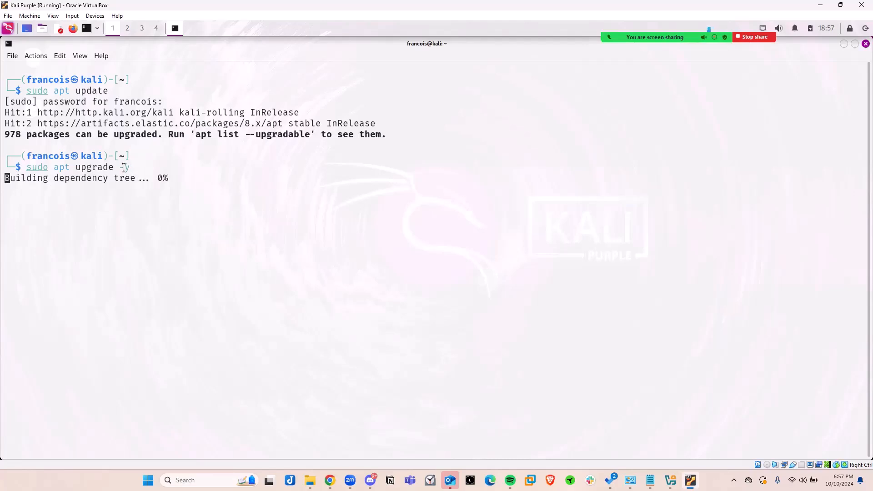
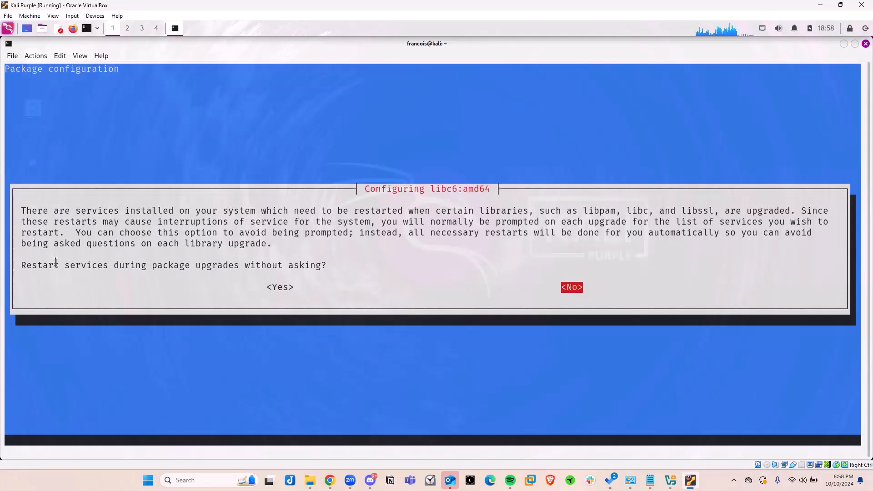
Allow services to restart without asking during package upgrades in the libc6 configuration prompt.
key("Left")
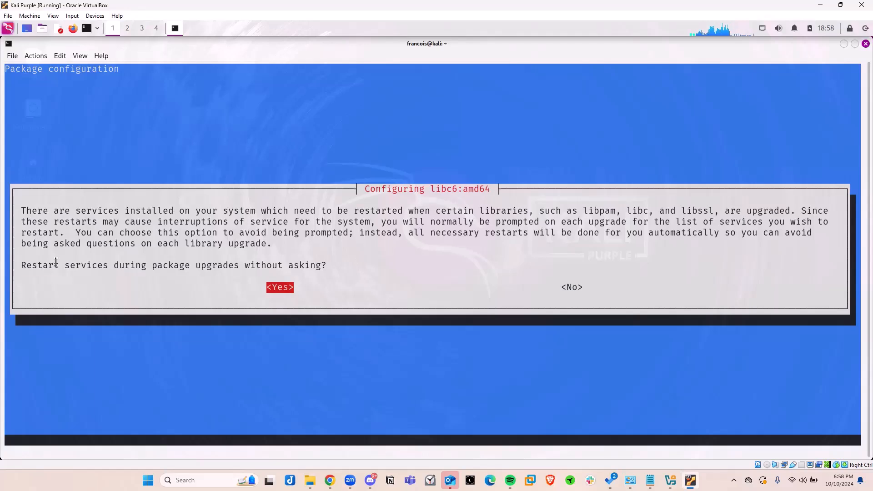
key("Right")
key("Left")
key("Right")
key("Left")
key("Right")
key("Left")
key("Return")
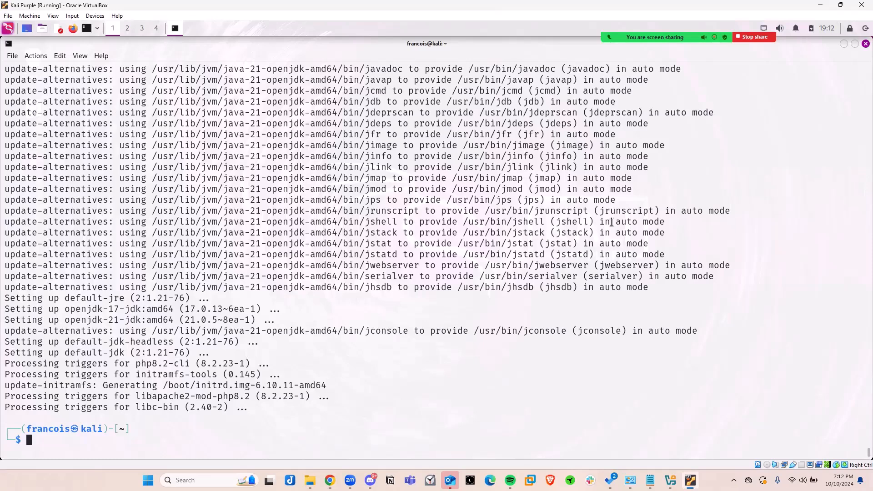
Minimize the Kali terminal, restore the Kali Purple window to a smaller size, and bring VirtualBox Manager to the front.
left_click(845, 45)
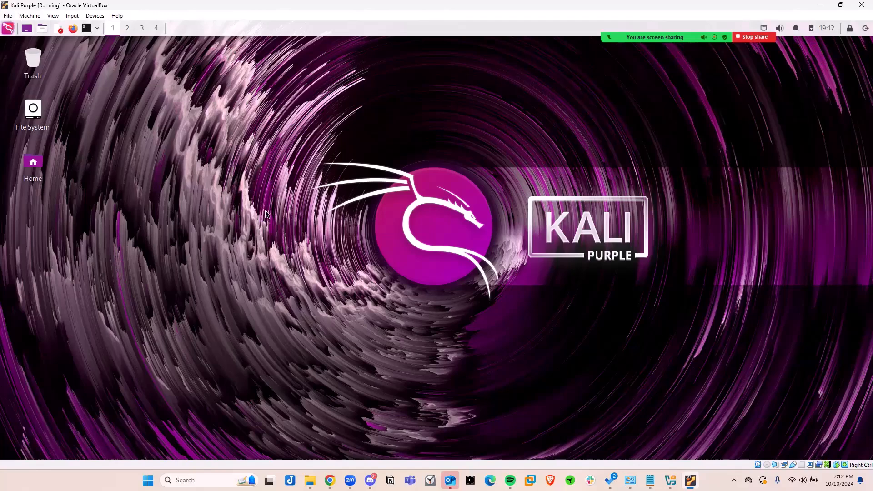
mouse_move(691, 481)
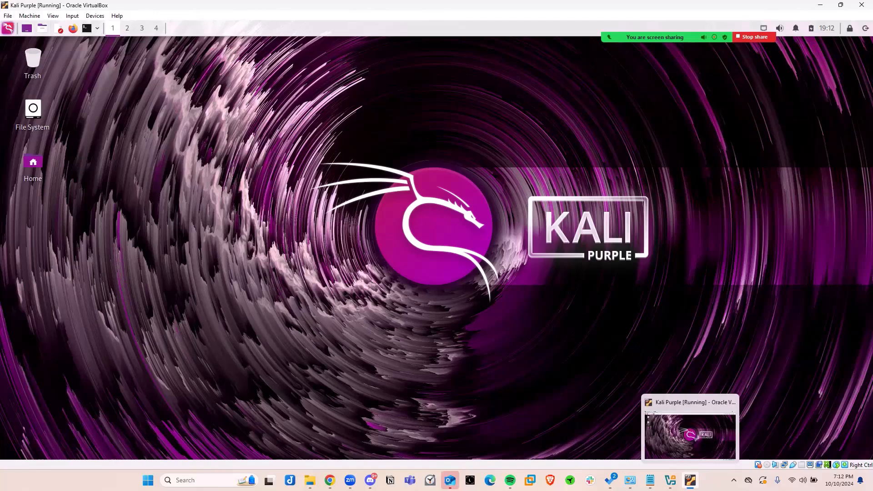
left_click(841, 4)
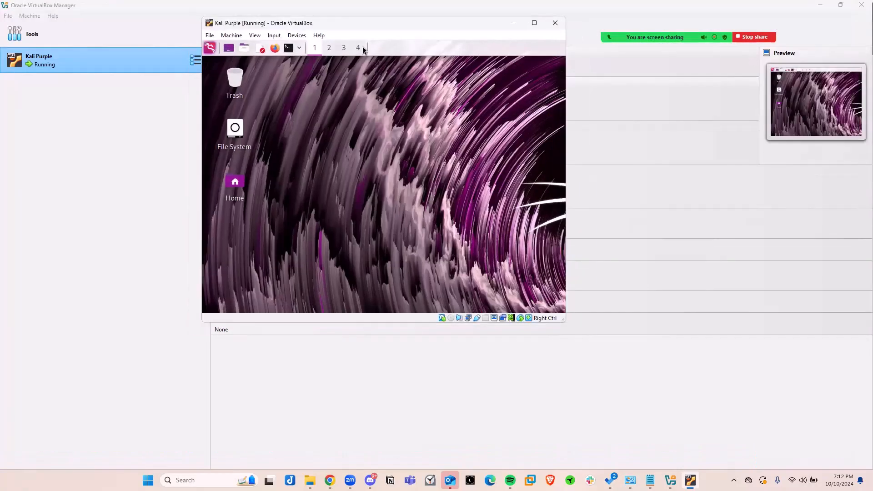
left_click_drag(360, 24, 354, 76)
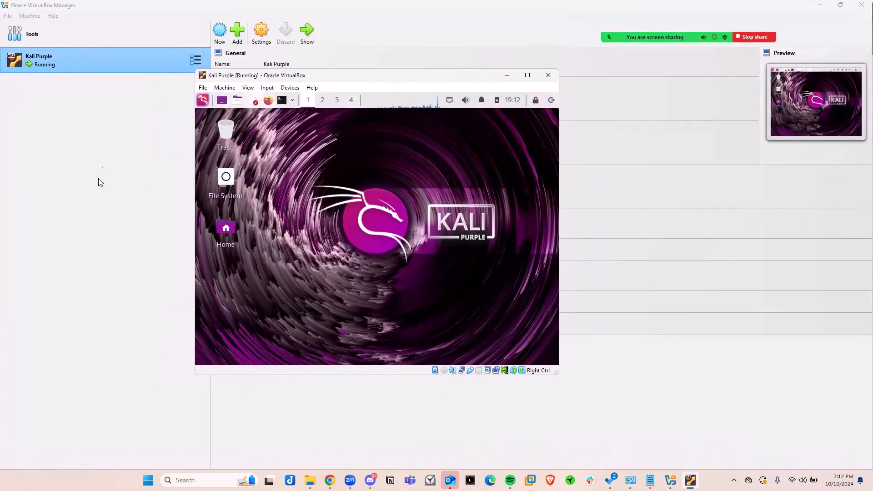
left_click(73, 152)
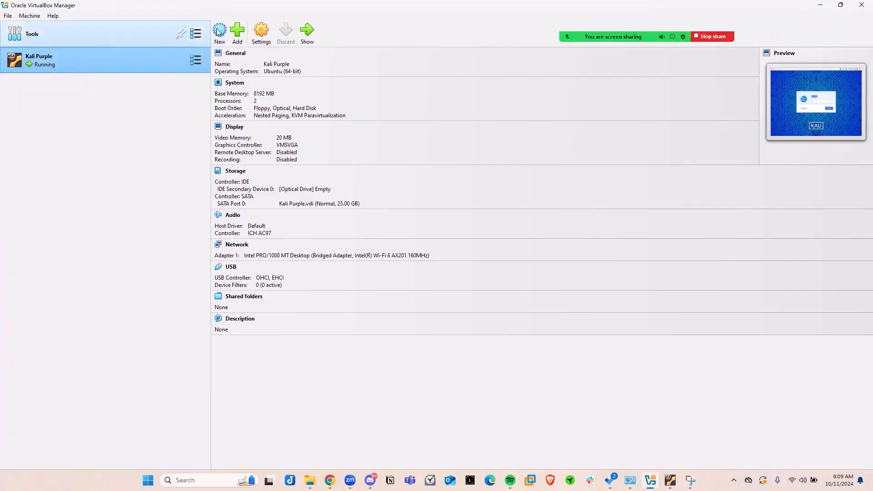
Start creating a virtual machine named Meta with type Linux and subtype Debian.
left_click(220, 33)
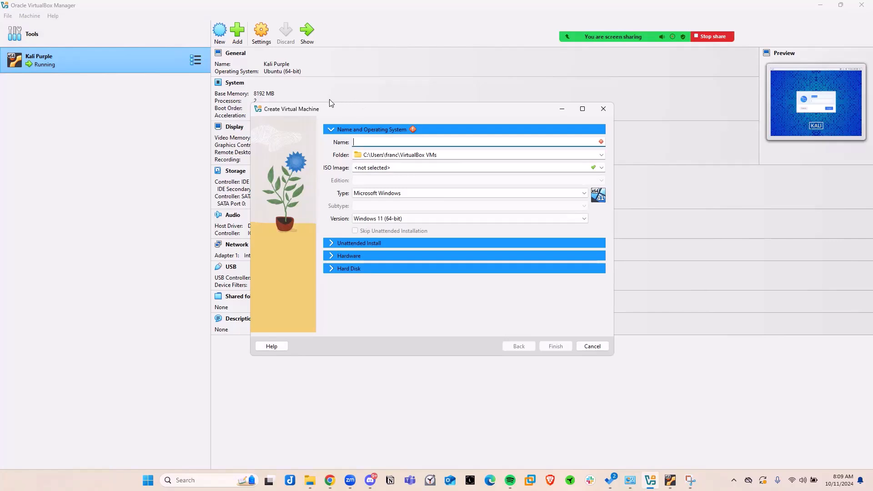
left_click_drag(321, 109, 274, 96)
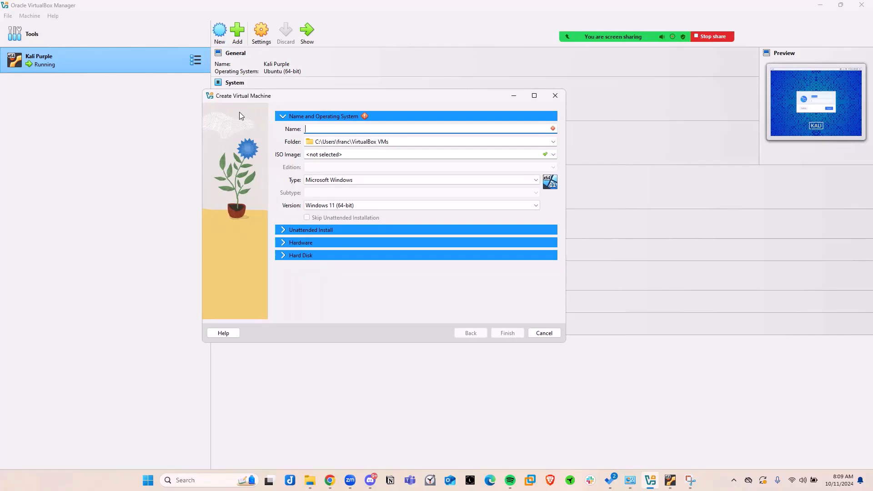
type("Meta")
left_click(335, 181)
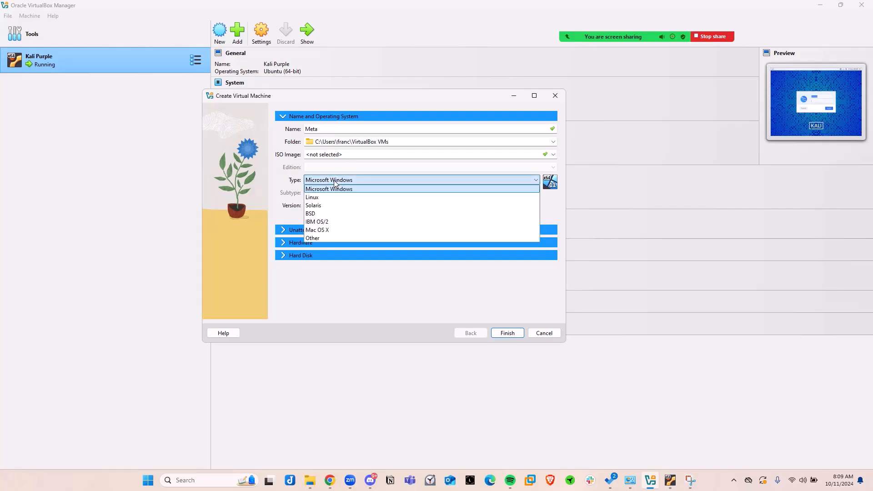
left_click(322, 198)
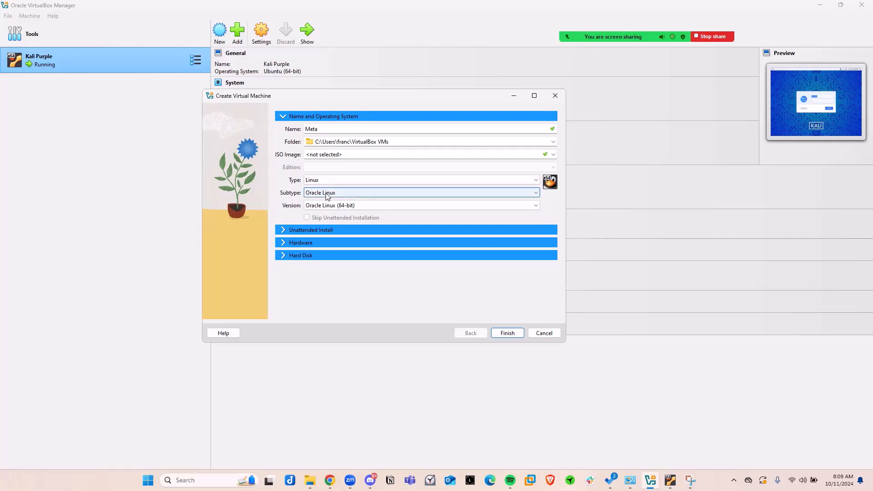
left_click(327, 195)
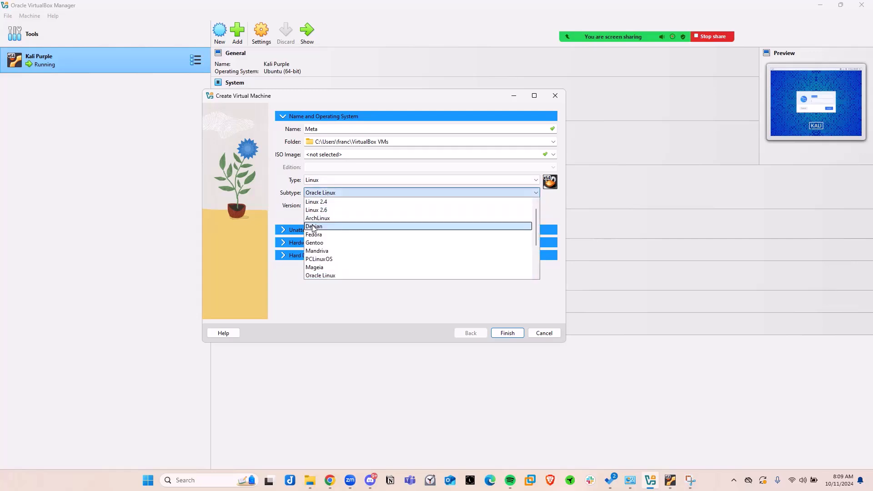
left_click(314, 227)
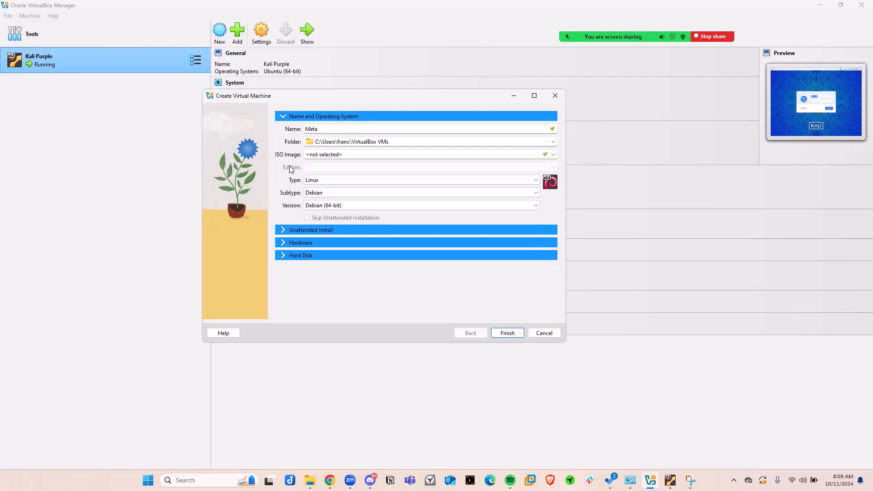
Set the new virtual machine's hardware to 4096 MB of base memory and 2 processors.
left_click(281, 230)
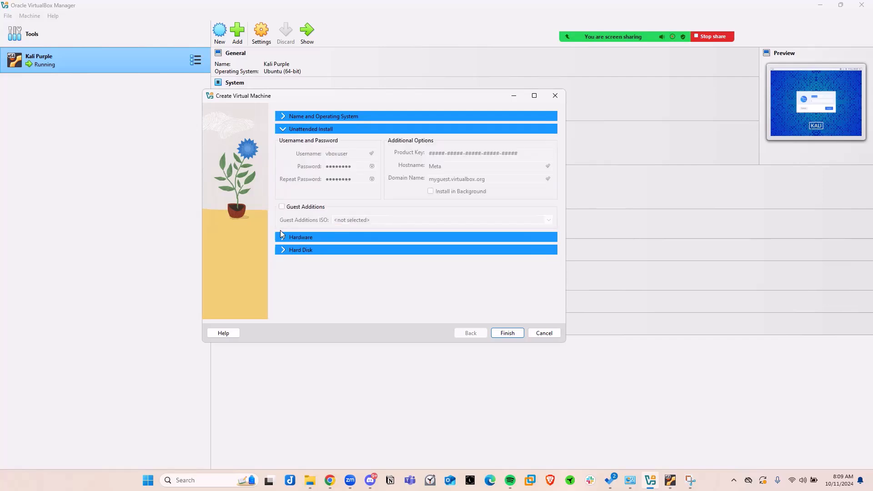
left_click(286, 238)
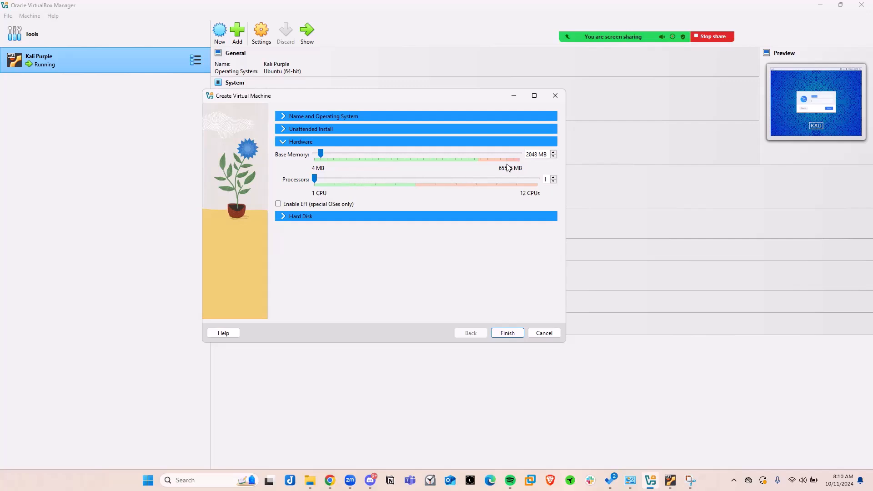
left_click_drag(314, 179, 328, 153)
Set the new machine to use an existing virtual hard disk file and begin adding a disk in the Hard Disk Selector.
left_click(282, 216)
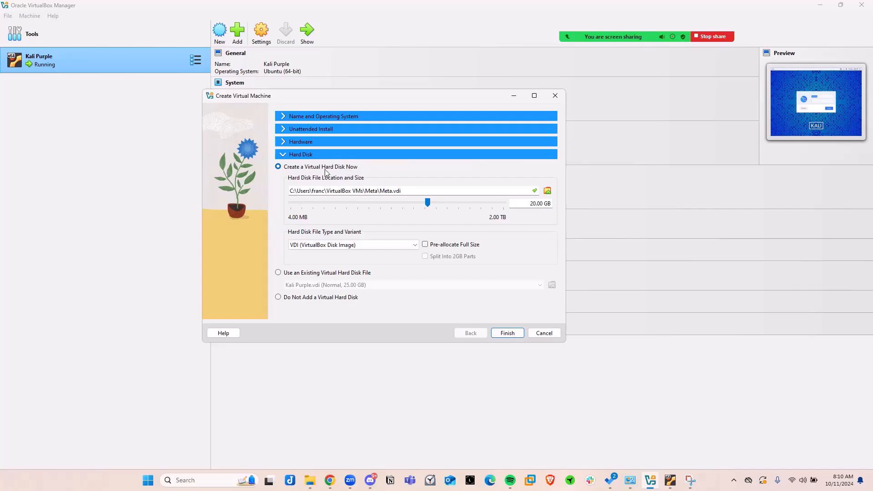
left_click(278, 274)
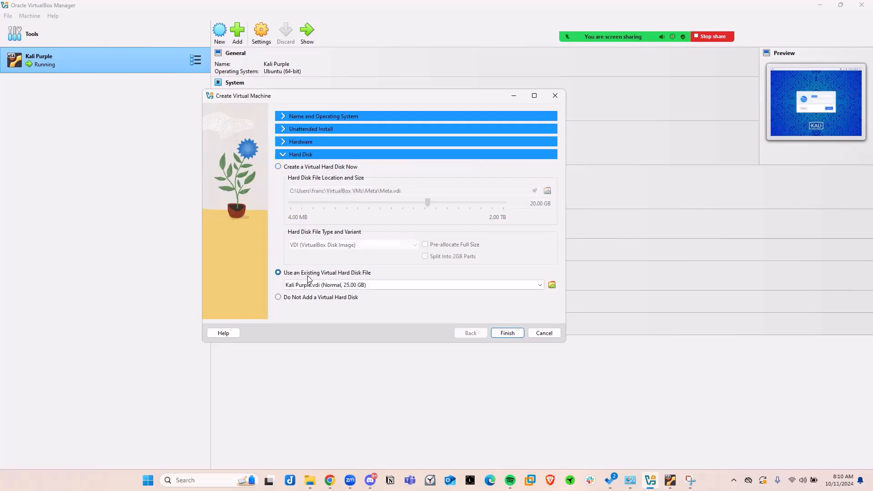
left_click(552, 285)
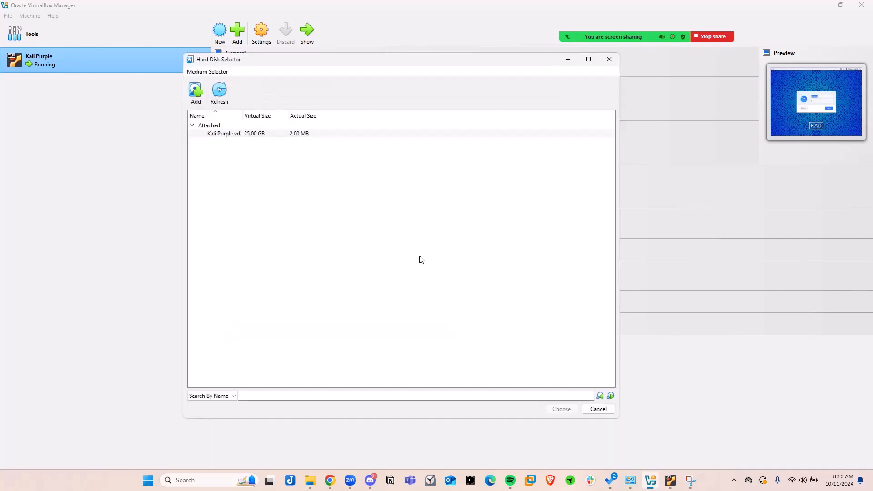
left_click(195, 97)
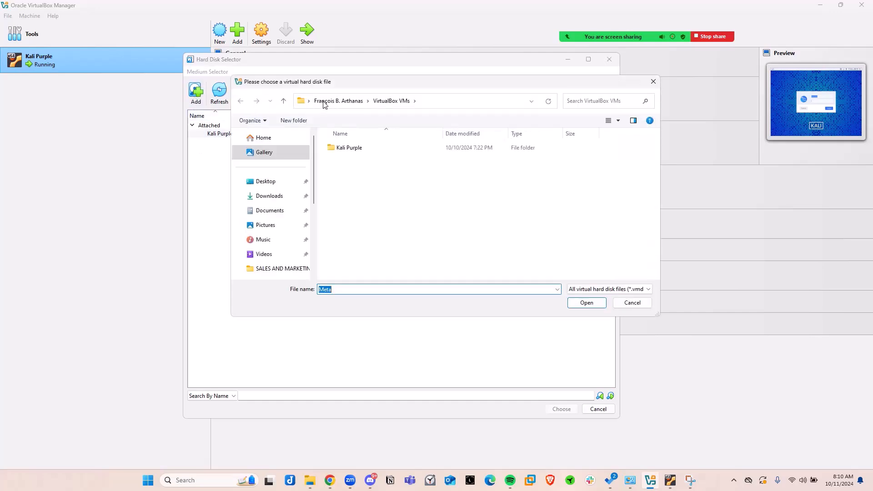
Attach Metasploitable.vmdk from C:\HomeLab\Meta as the hard disk and finish creating the Meta virtual machine.
scroll(284, 223, "down", 3)
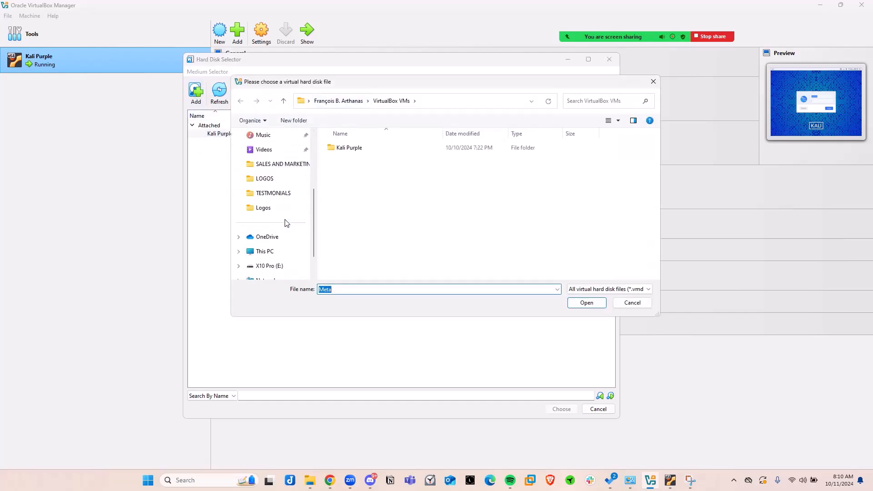
left_click(265, 222)
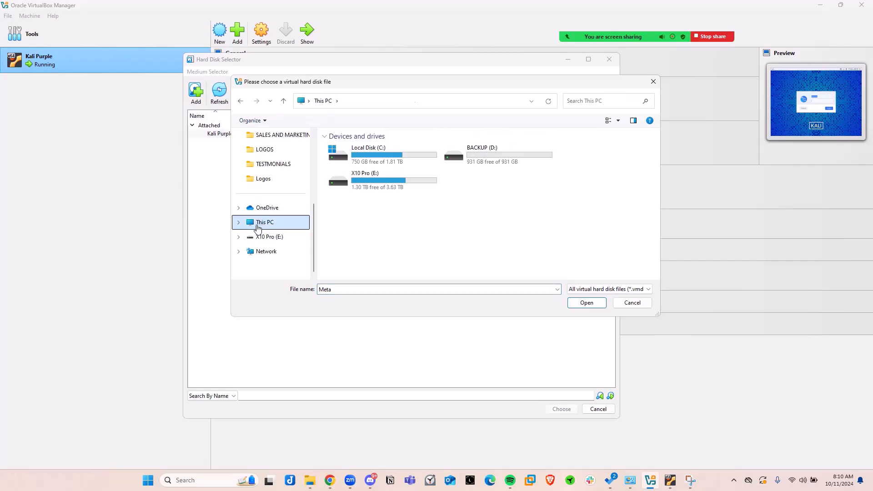
double_click(381, 161)
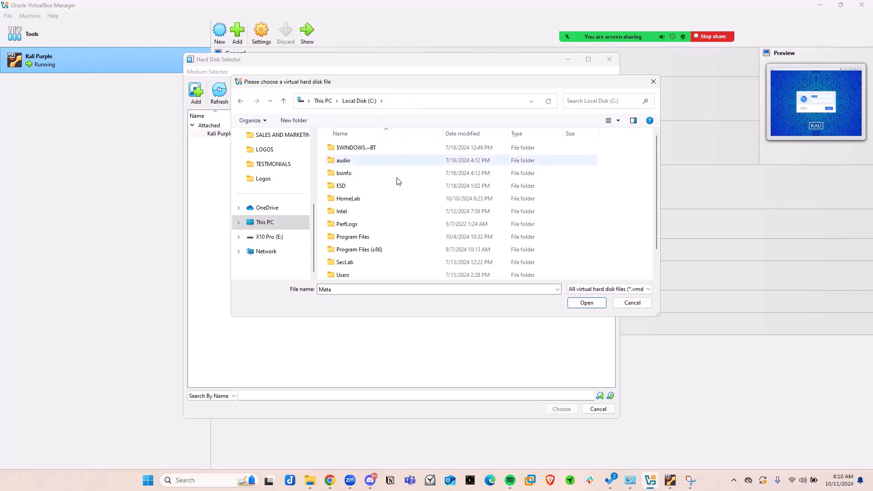
double_click(362, 200)
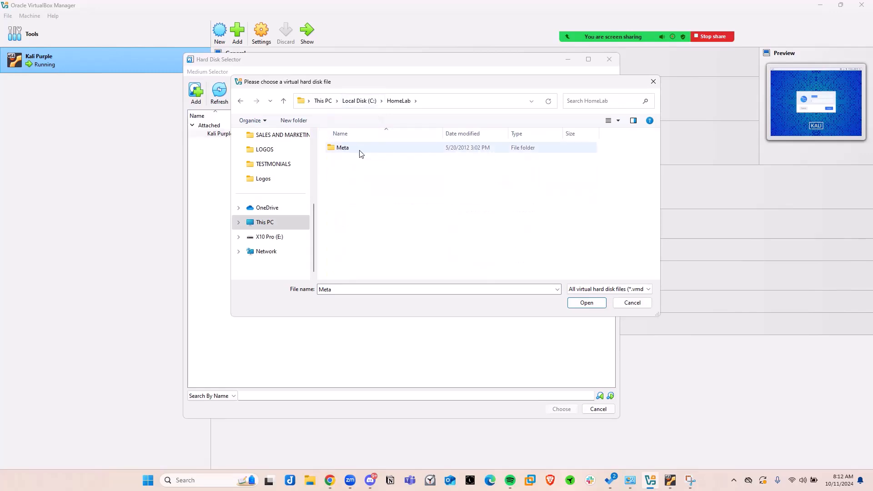
double_click(359, 152)
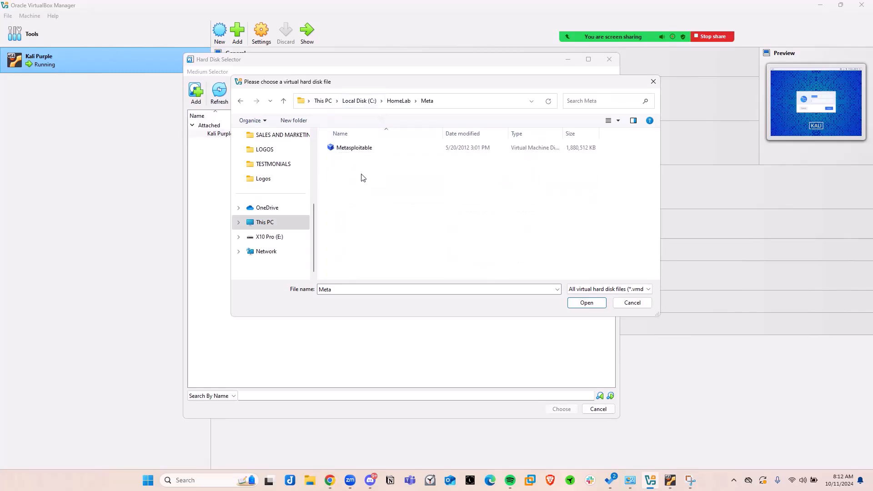
left_click(376, 151)
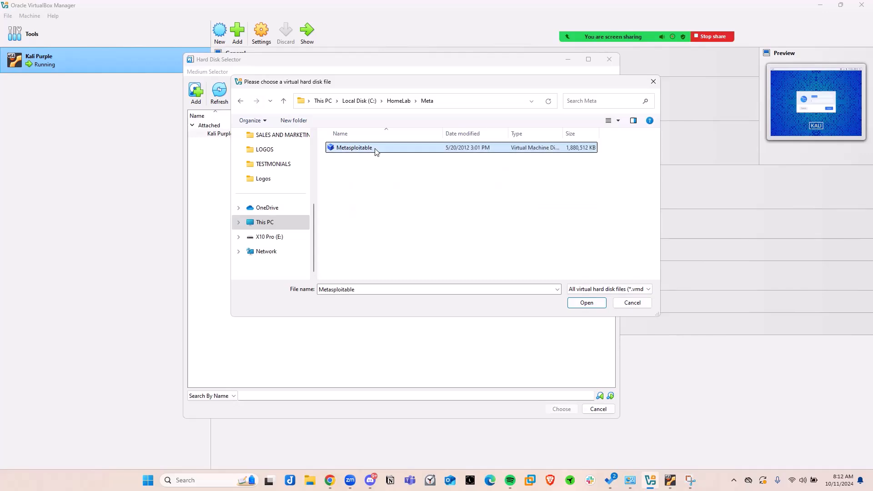
left_click(587, 304)
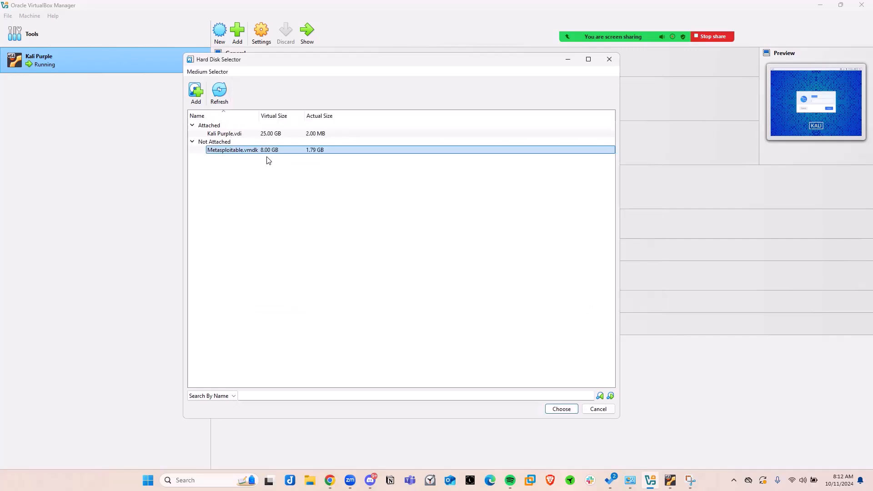
left_click(562, 409)
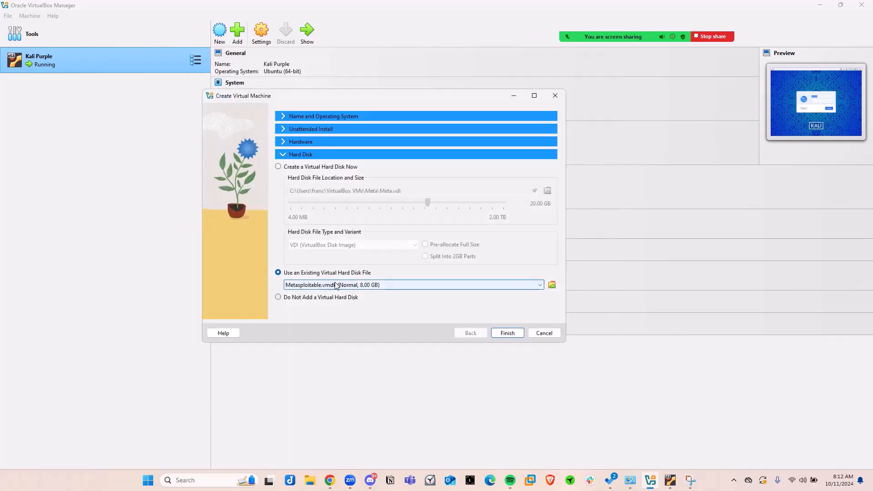
left_click(507, 332)
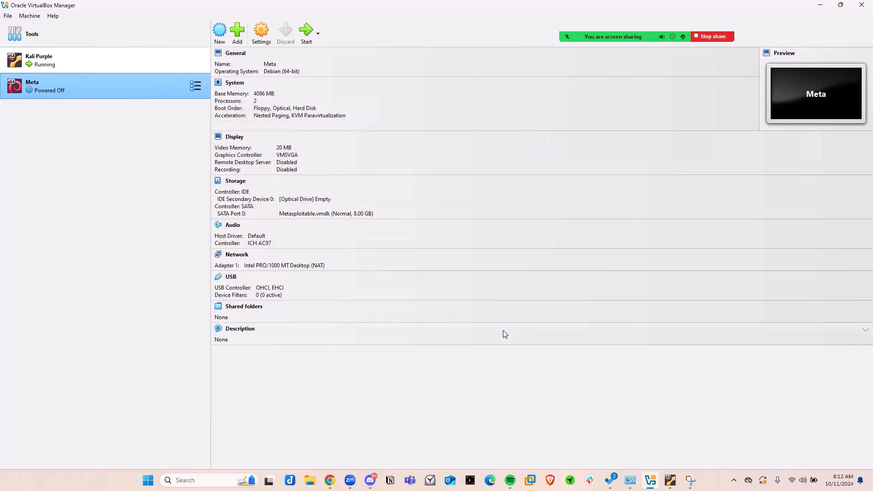
Attach network Adapter 1 of the Meta virtual machine to Bridged Adapter and save its settings.
right_click(93, 88)
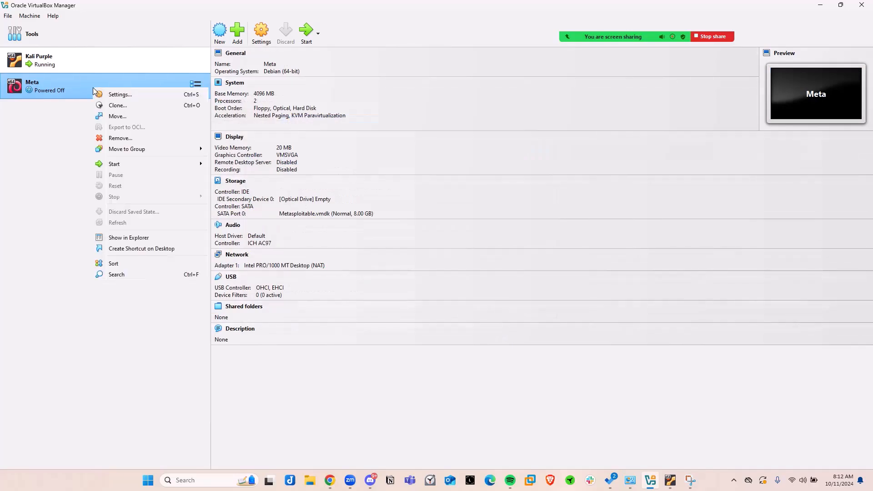
left_click(118, 95)
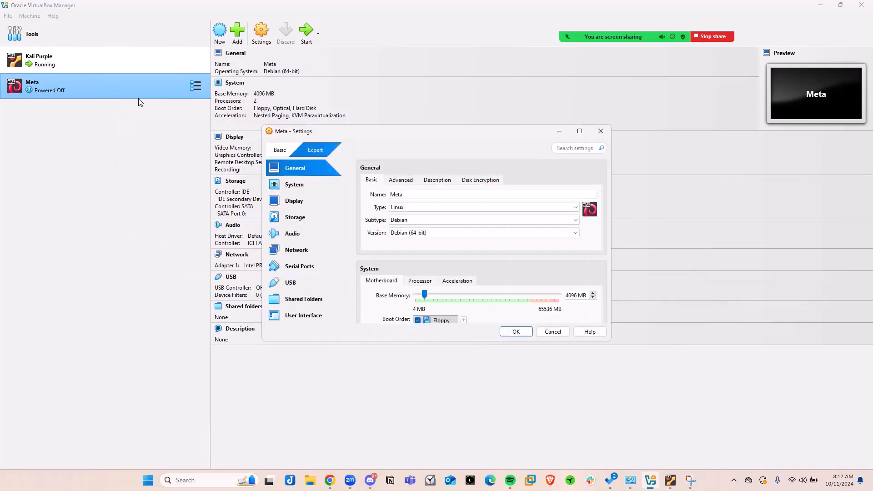
left_click_drag(333, 139, 283, 144)
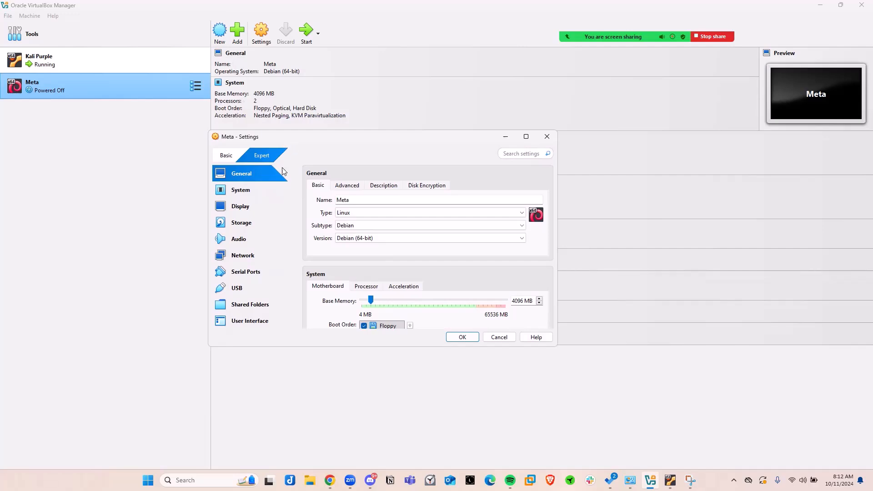
left_click(245, 258)
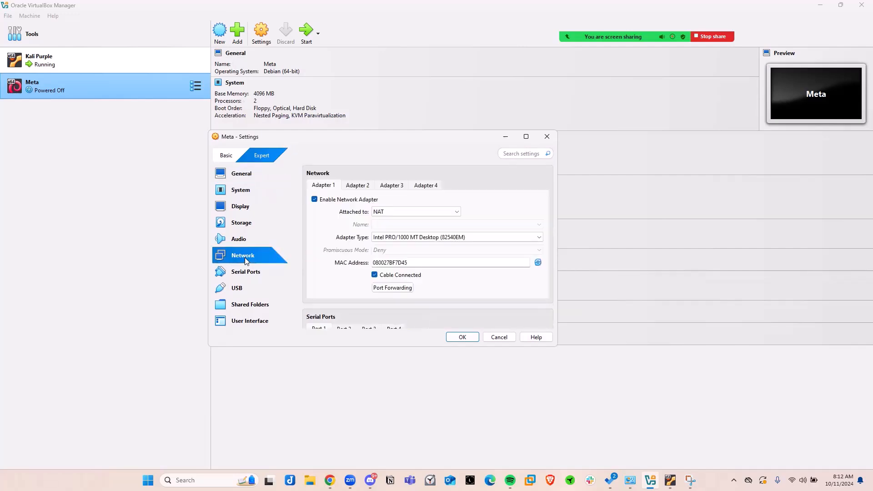
left_click(391, 212)
left_click(379, 228)
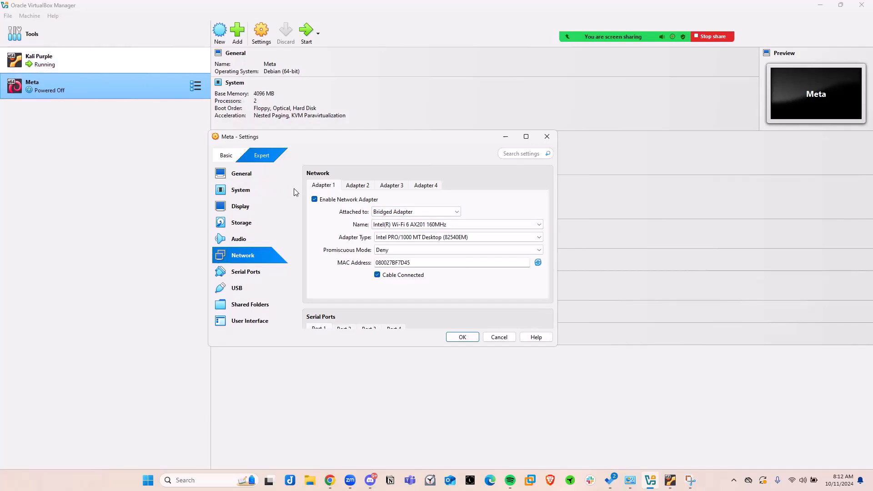
left_click(462, 338)
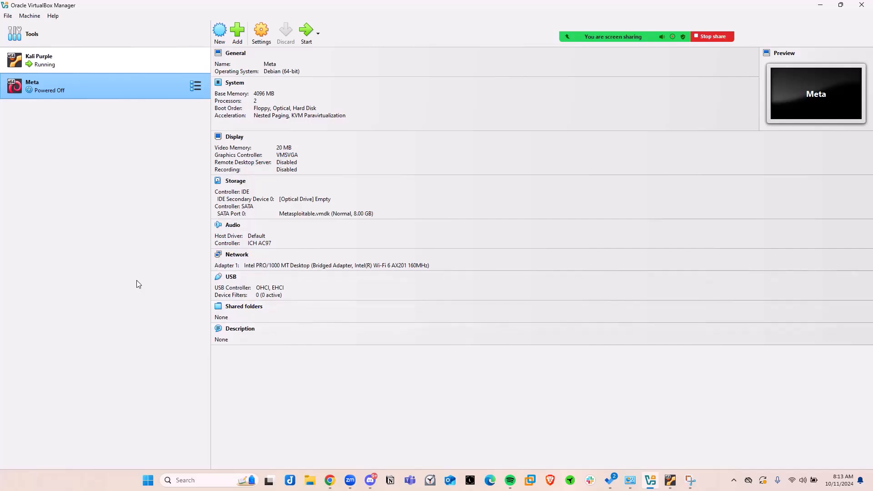
Start the Meta virtual machine.
left_click(306, 35)
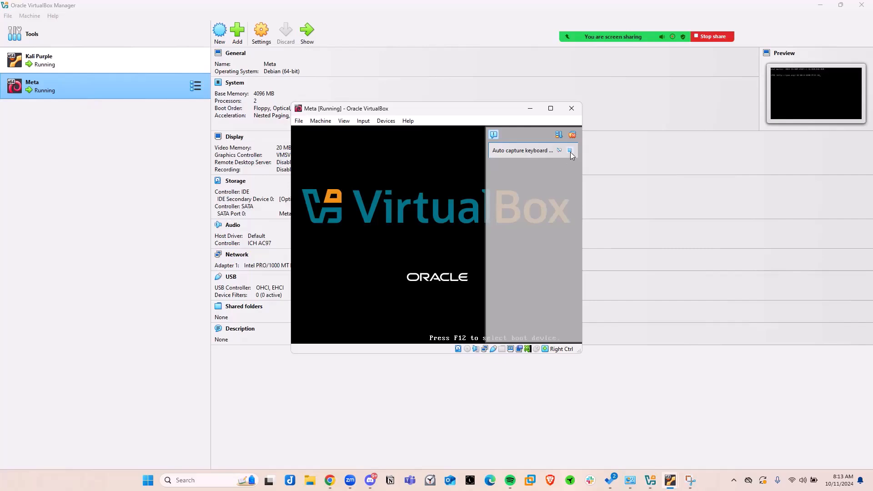
Close the Meta virtual machine by powering it off.
left_click(570, 151)
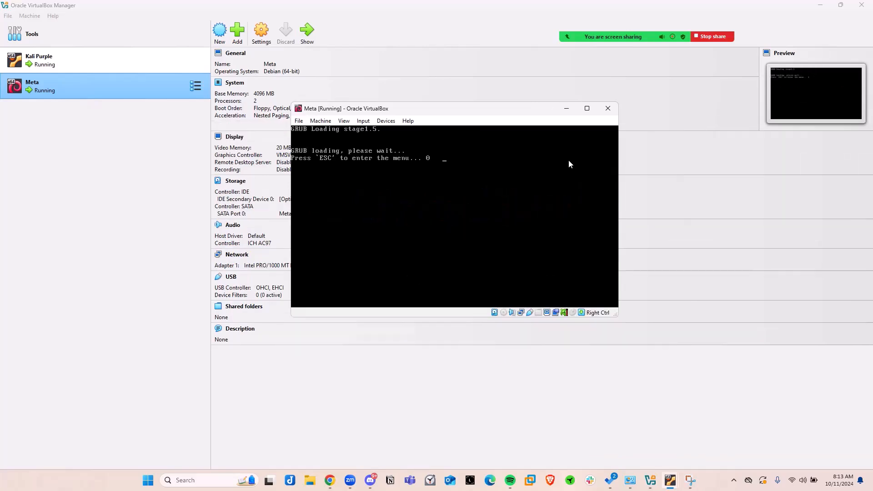
left_click_drag(414, 115, 331, 73)
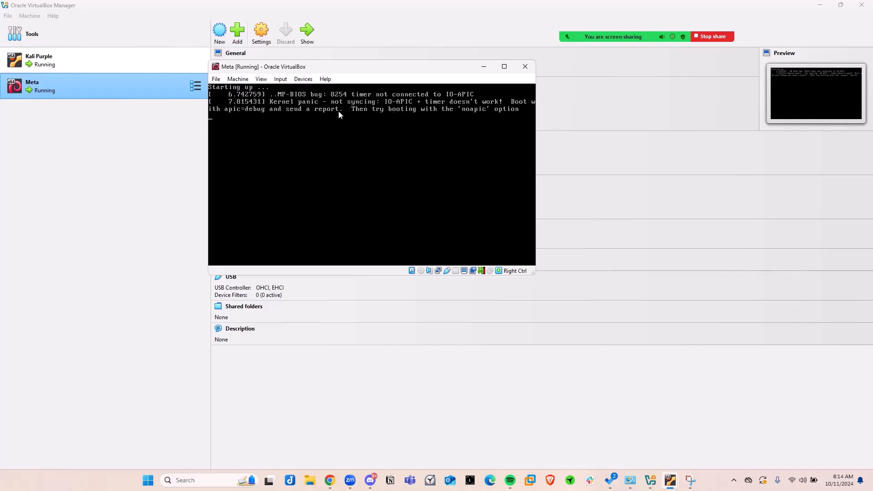
left_click(526, 69)
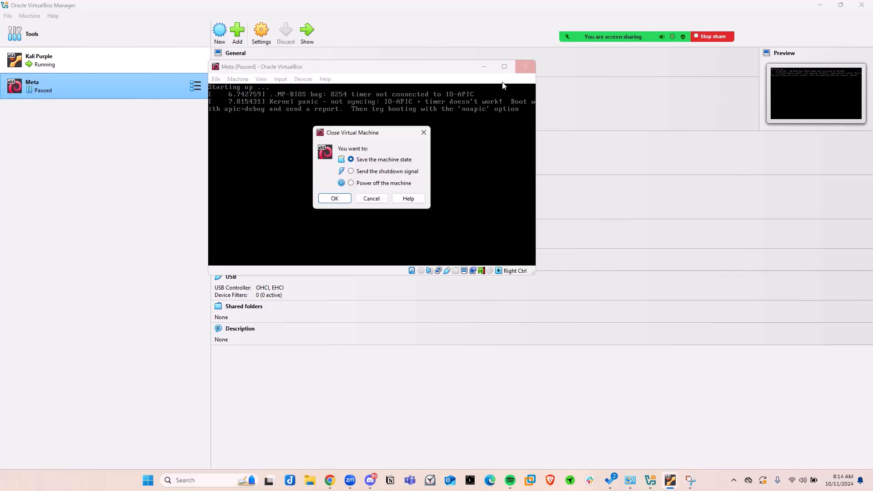
left_click(351, 184)
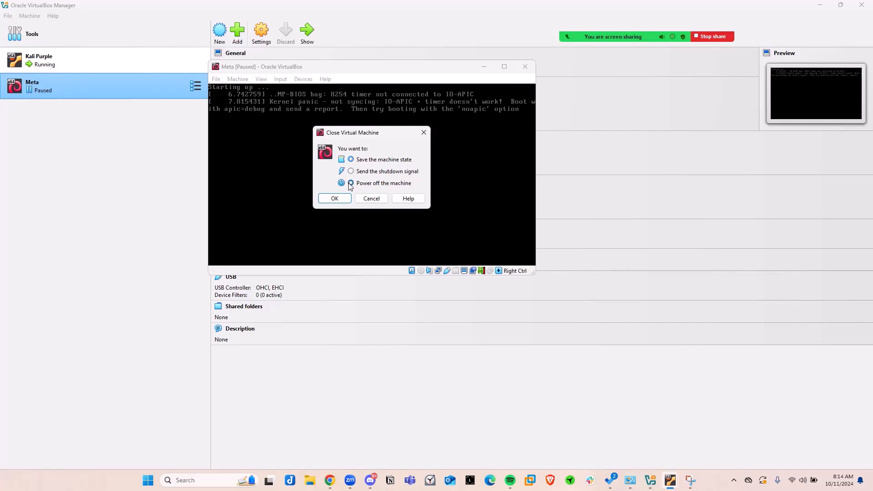
left_click(333, 200)
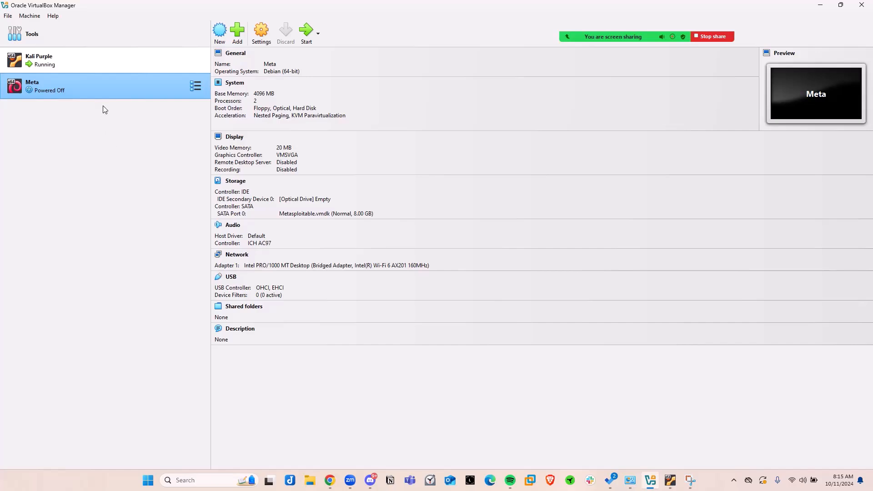
Try to turn off Enable I/O APIC in the Meta machine's System settings and save the settings.
right_click(105, 87)
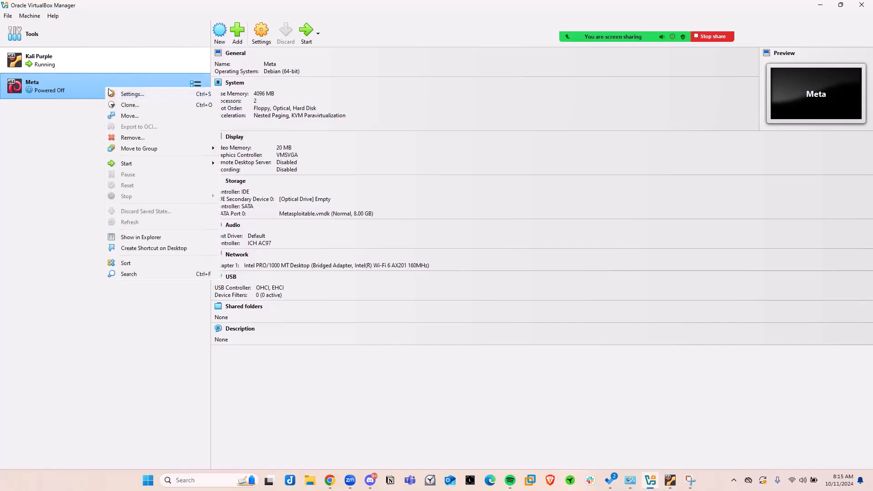
left_click(132, 94)
left_click_drag(351, 135, 293, 132)
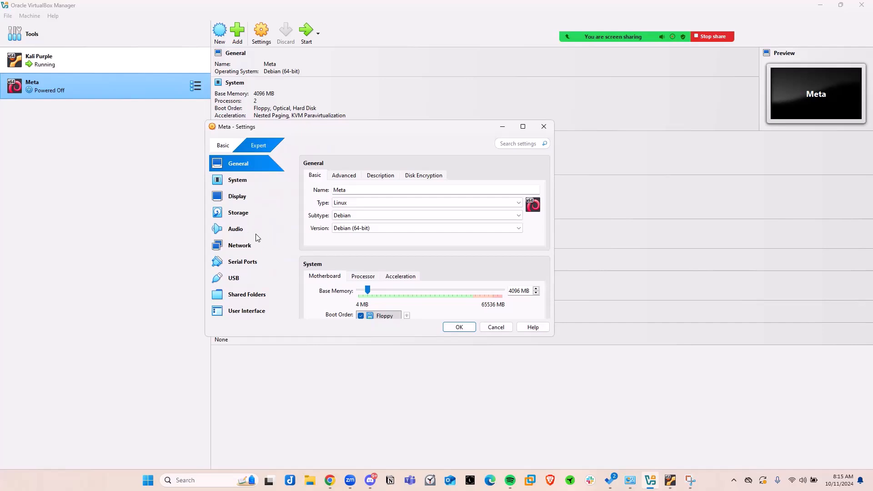
left_click(235, 199)
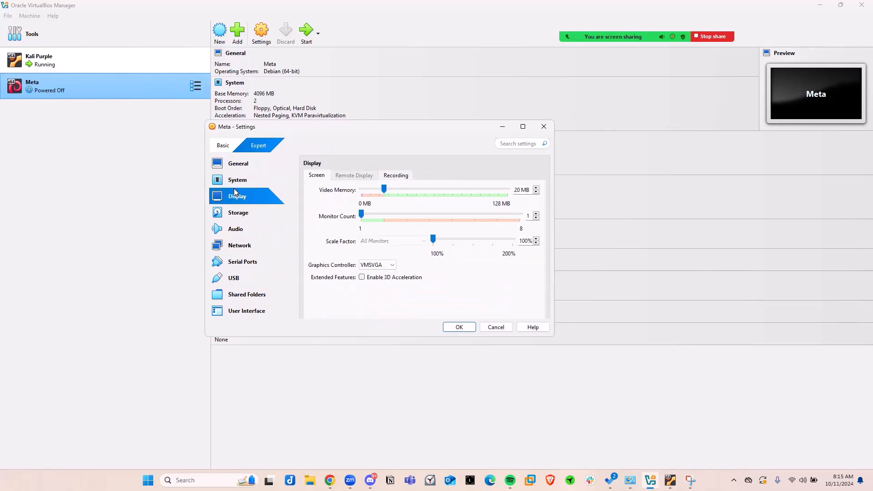
left_click(238, 165)
left_click(345, 178)
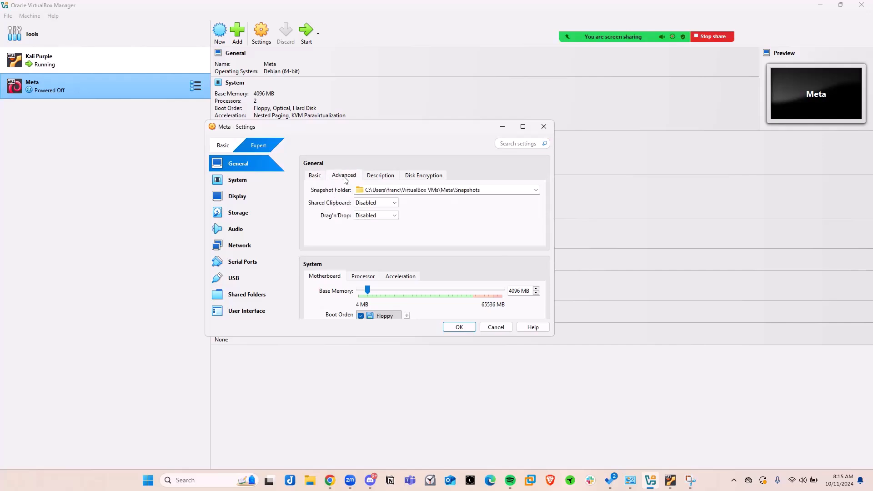
scroll(347, 237, "down", 4)
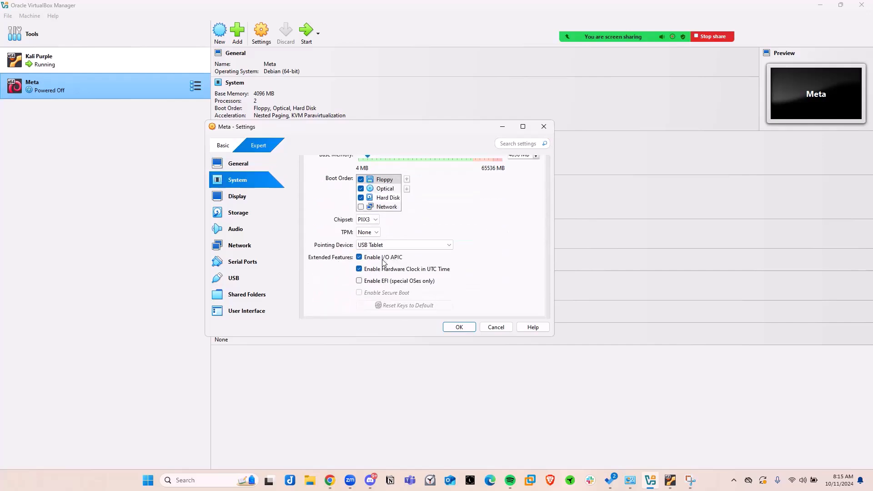
left_click(360, 257)
left_click(458, 328)
Check the I/O APIC option among the extended motherboard features in the Meta machine's System settings.
right_click(105, 87)
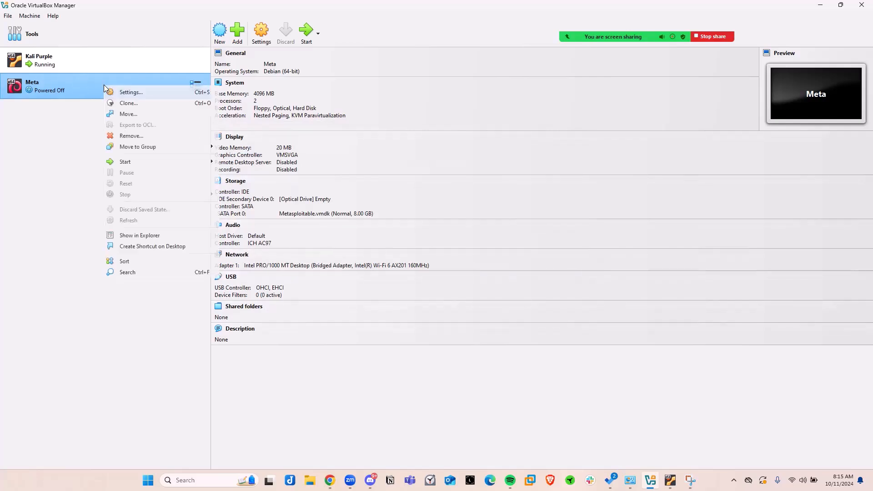
left_click(128, 93)
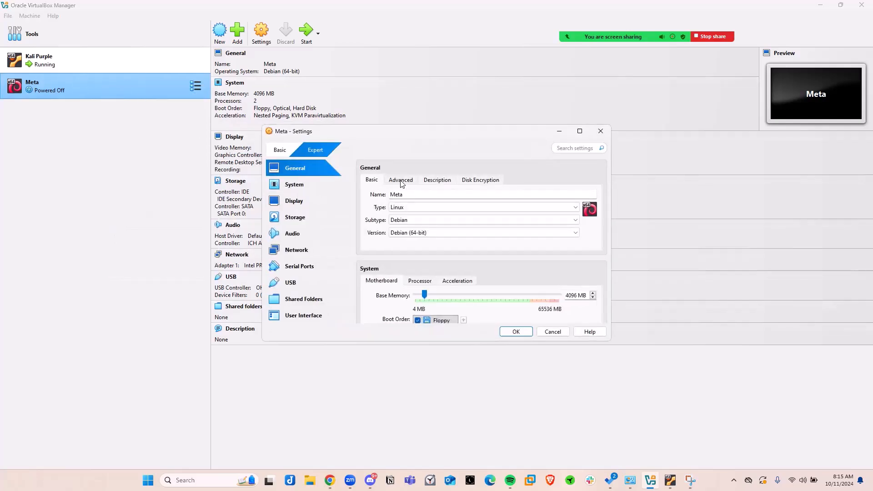
left_click(400, 181)
scroll(408, 260, "down", 3)
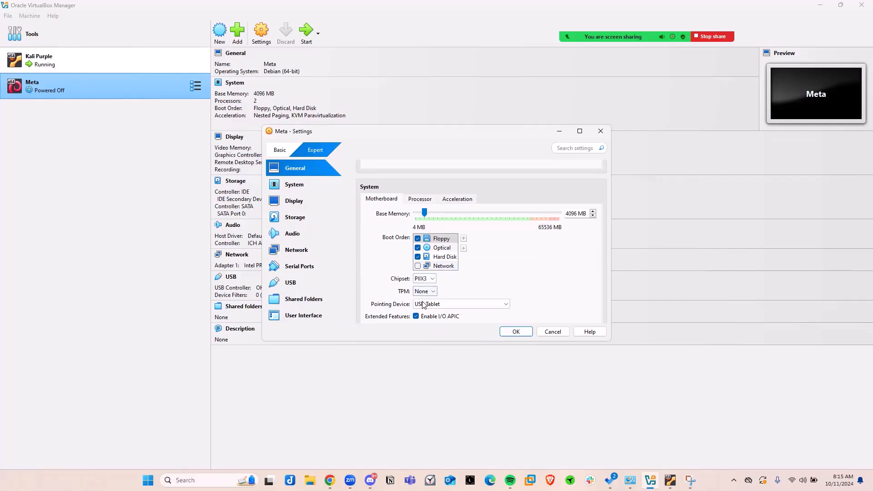
scroll(421, 306, "down", 2)
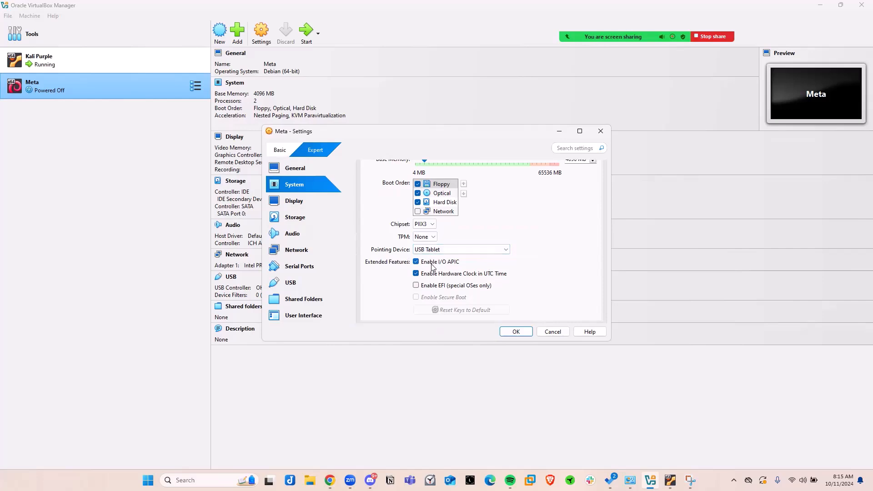
left_click_drag(374, 139, 323, 145)
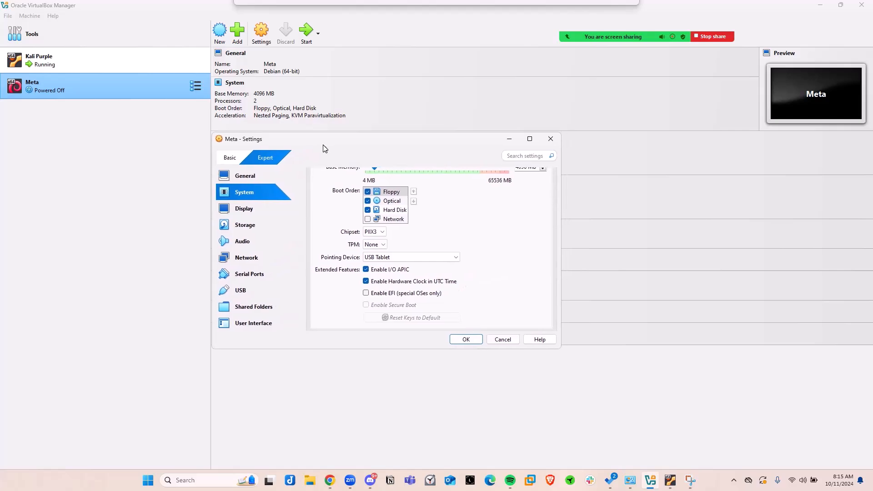
left_click(471, 338)
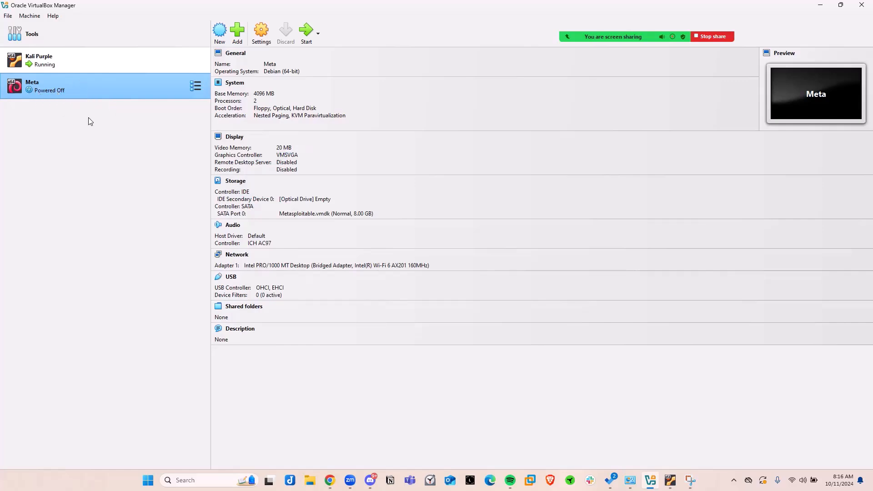
Start the Meta virtual machine again and enter its GRUB boot menu.
double_click(80, 85)
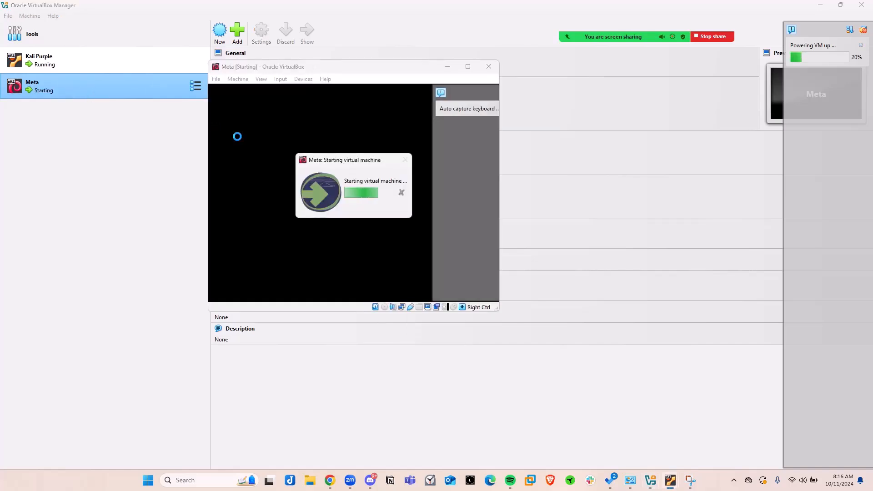
left_click(488, 109)
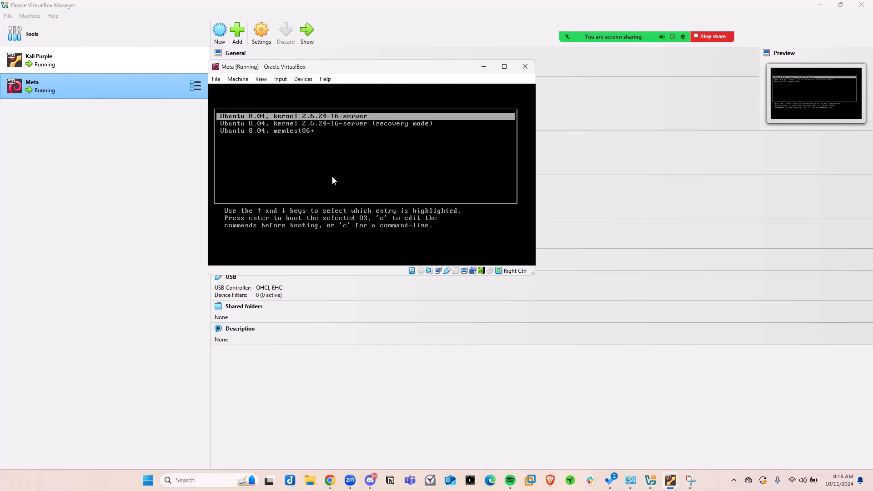
left_click_drag(352, 68, 304, 118)
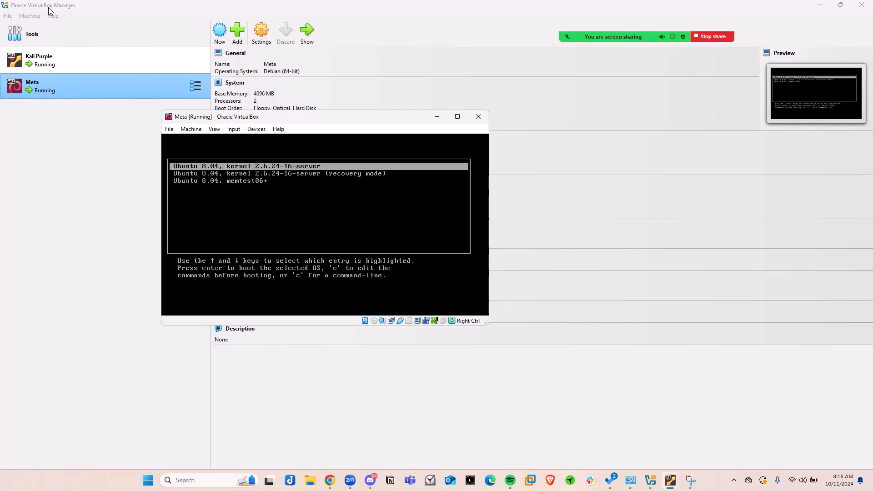
left_click_drag(299, 121, 346, 138)
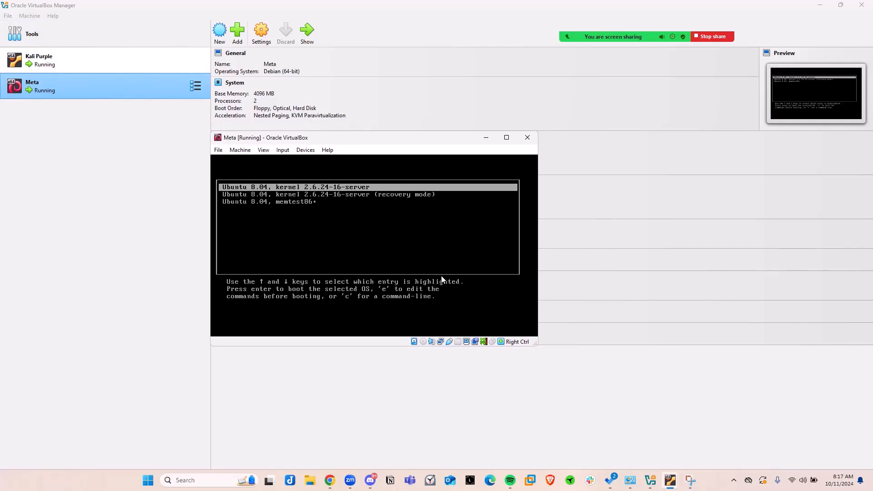
Open the boot commands of the regular "Ubuntu 8.04, kernel 2.6.24-16-server" entry for editing.
key("Down")
key("Down")
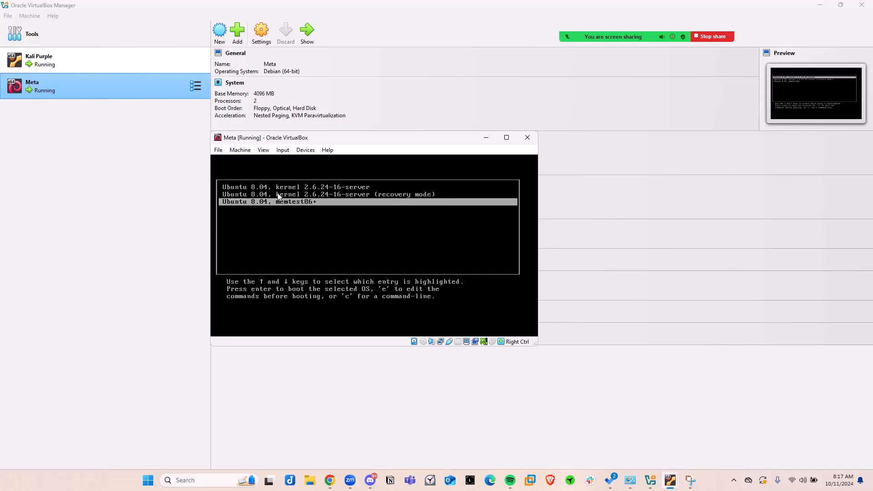
key("Up")
key("Down")
key("Up")
key("Up")
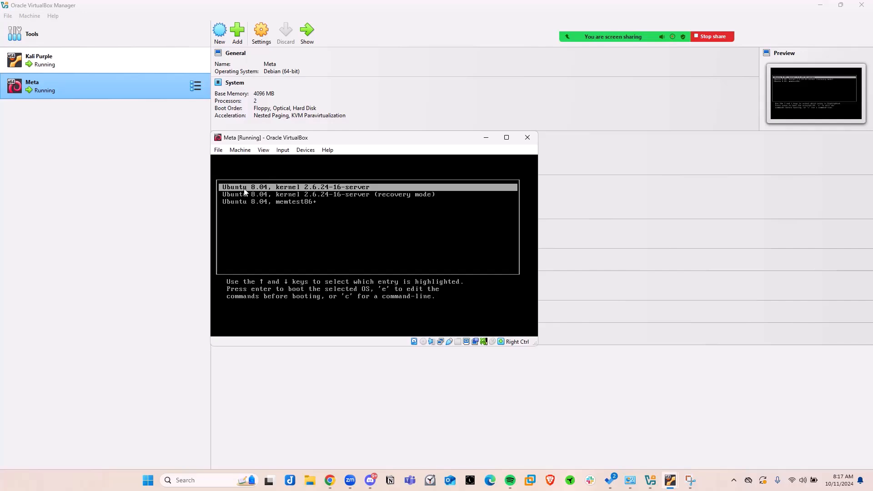
key("e")
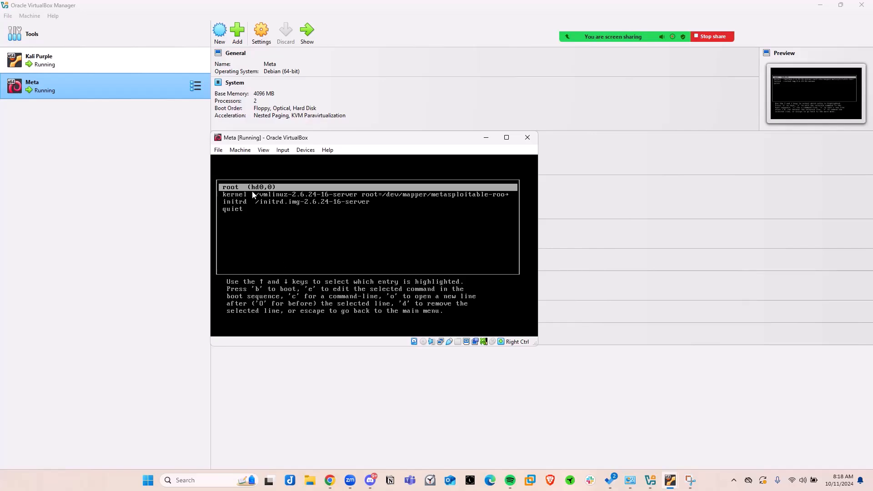
key("Down")
key("Up")
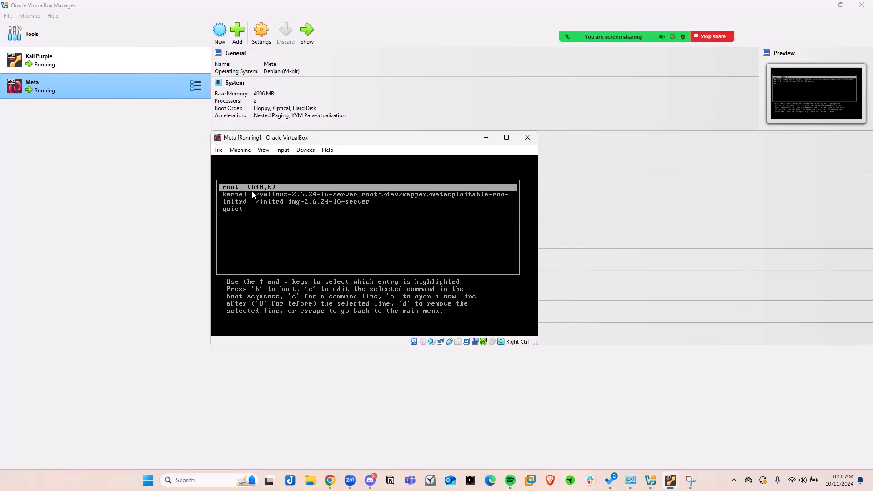
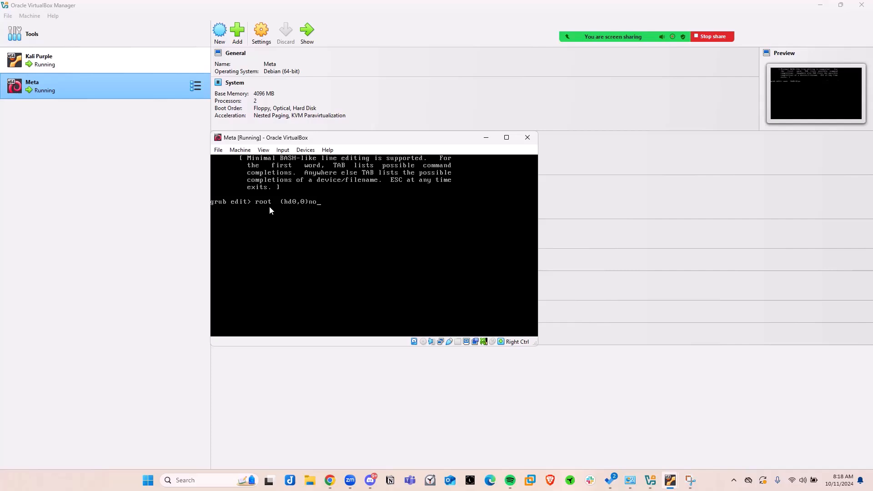
Delete the trailing "no" and the closing parenthesis from the root (hd0,0) line in Meta's GRUB editor.
key("BackSpace")
key("BackSpace")
key("BackSpace")
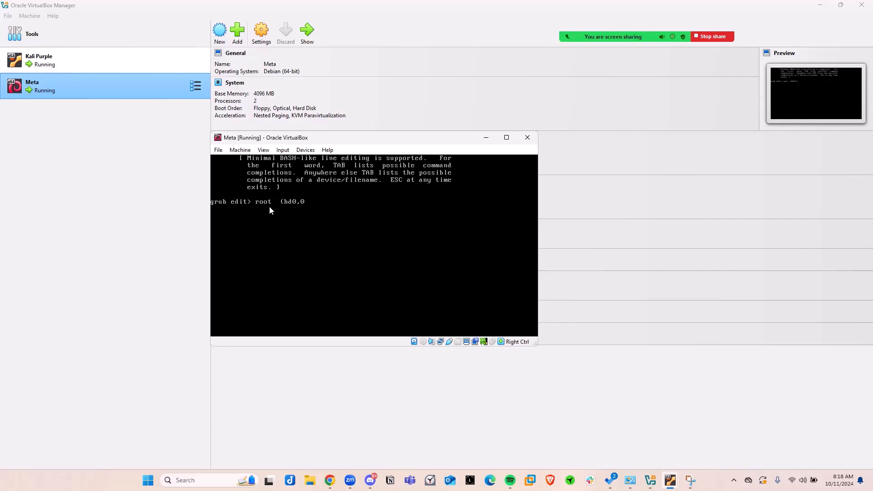
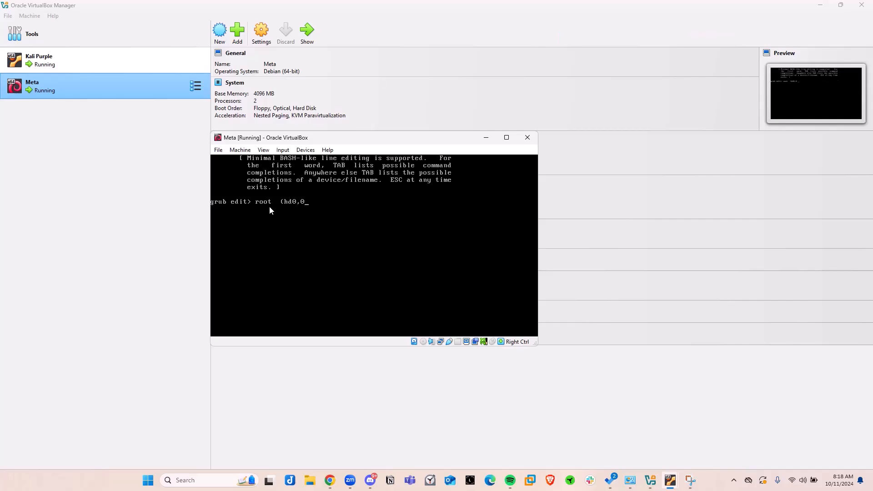
key("BackSpace")
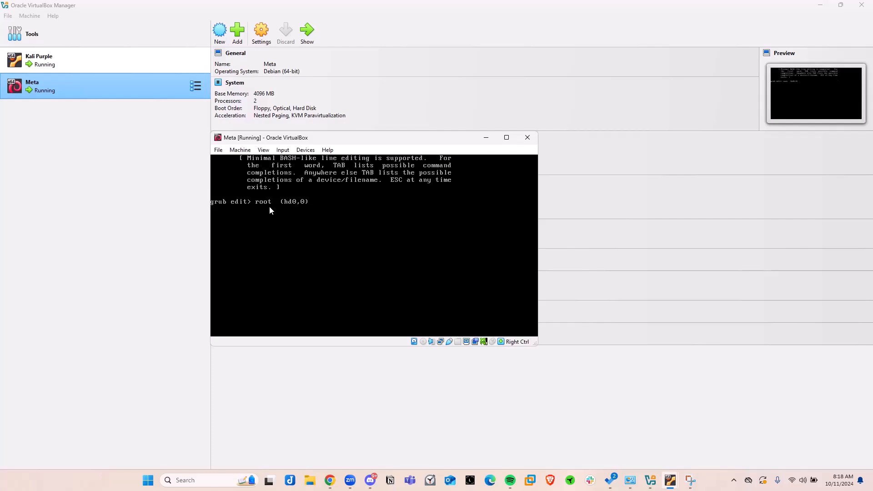
Append the options noapic nolapic acpi=off to the root (hd0,0) line of Meta's GRUB boot entry and accept the edit.
type("noapic nolapic acpi=off")
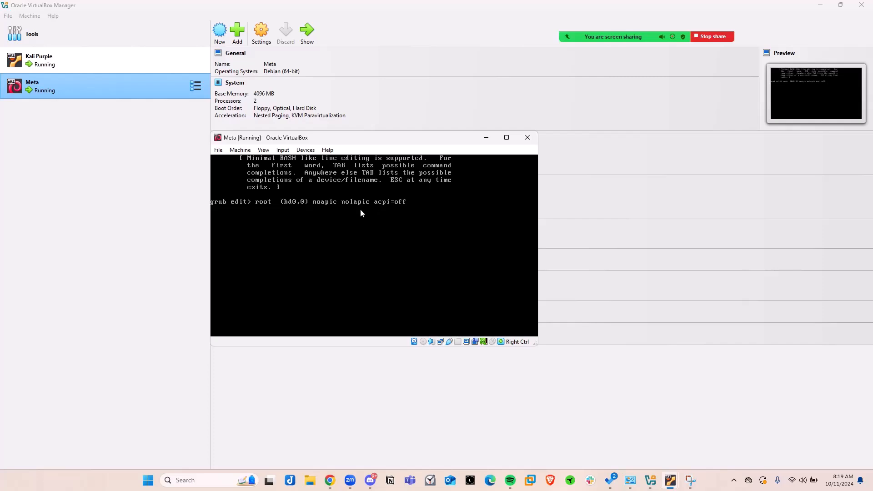
key("Return")
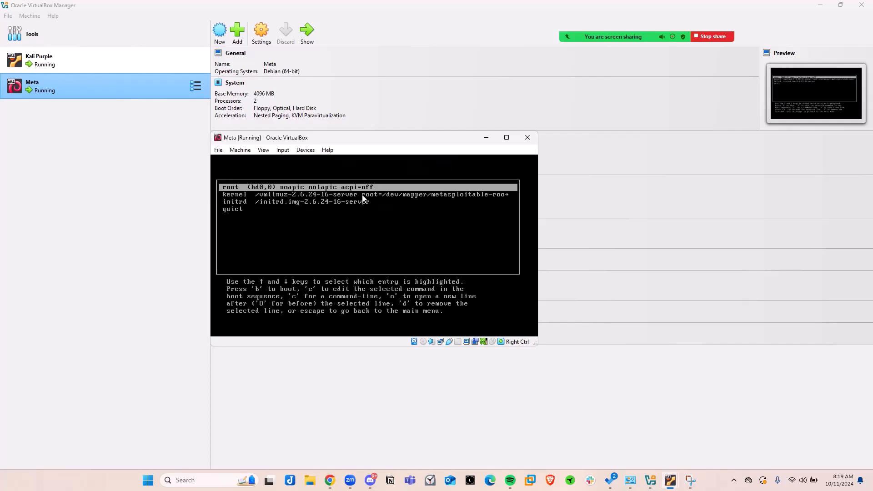
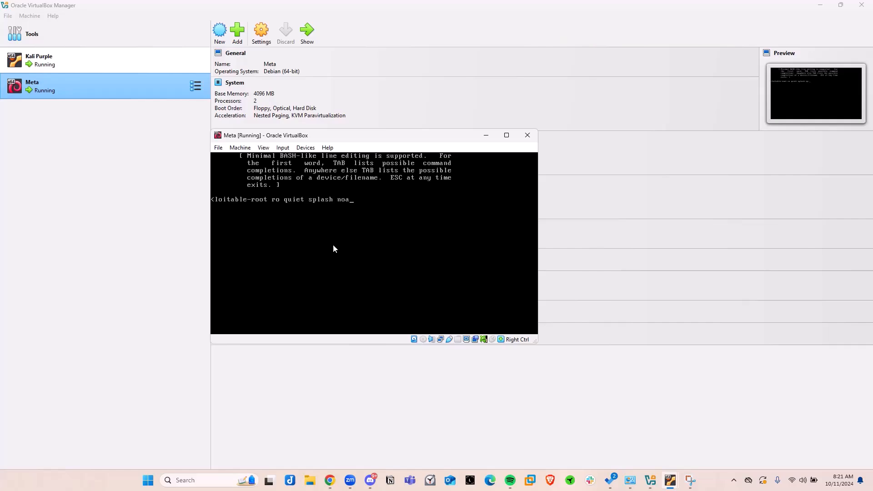
Append the options noapic nolapic acpi=off after quiet splash on the kernel line of Meta's GRUB boot entry and accept the edit.
type("nolapic acpi=off")
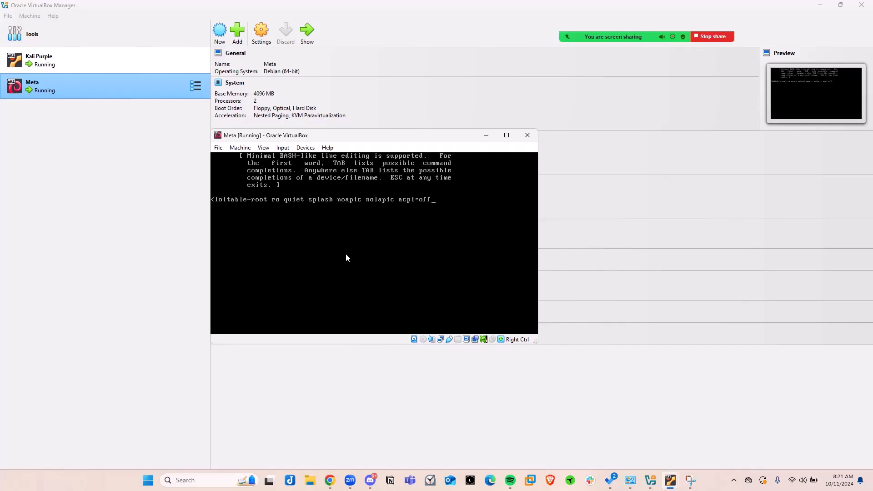
key("Return")
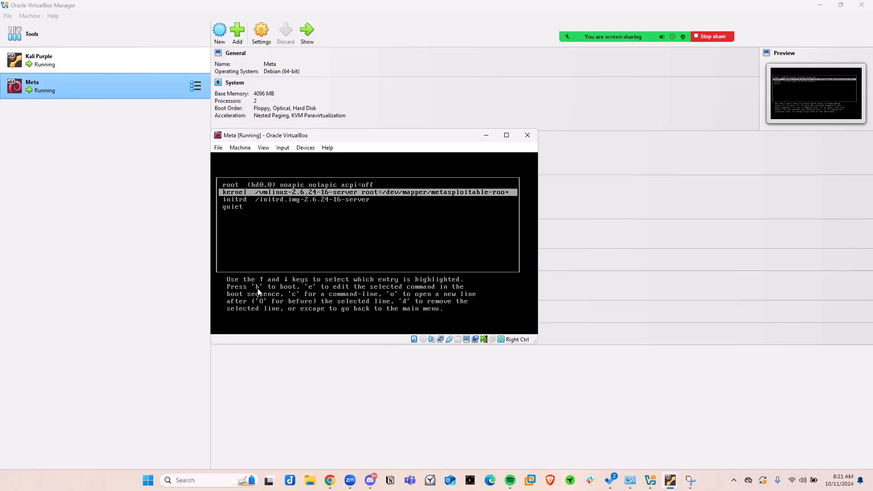
Boot Meta from the edited GRUB entry, dismiss the mouse integration notice, and widen and reposition its VM window.
key("b")
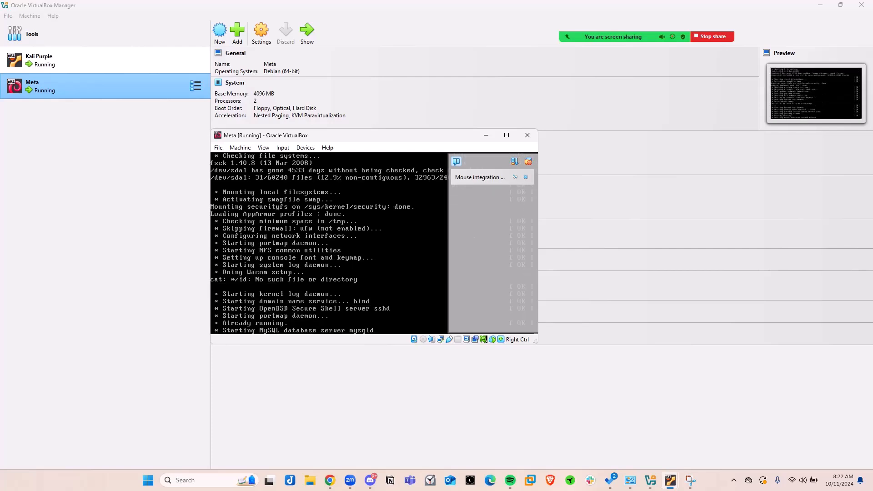
left_click(526, 176)
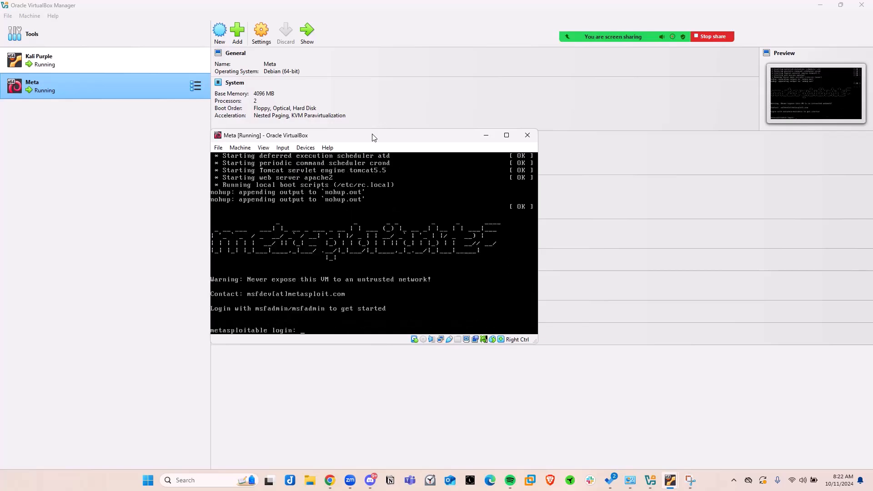
left_click_drag(370, 131, 366, 78)
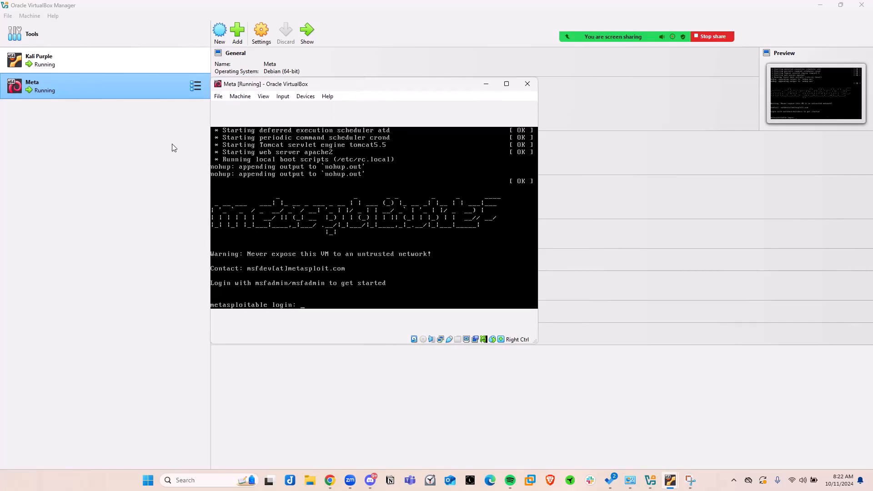
left_click_drag(207, 137, 143, 141)
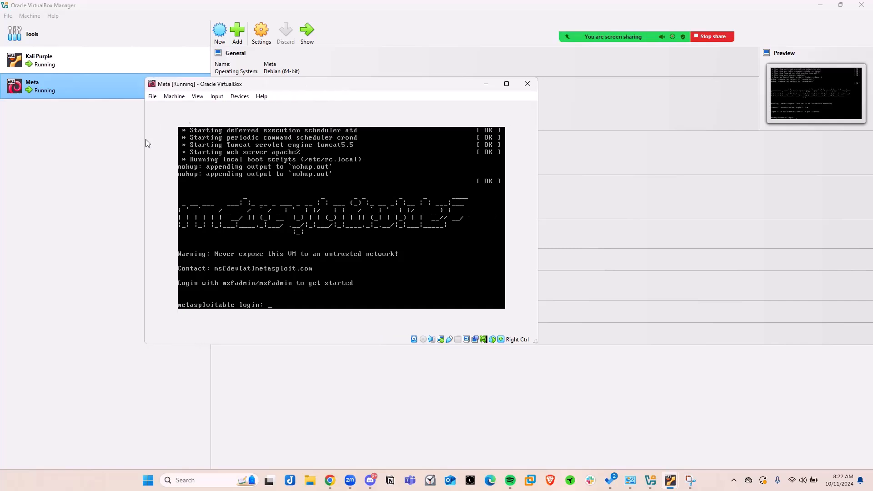
left_click_drag(285, 79, 309, 73)
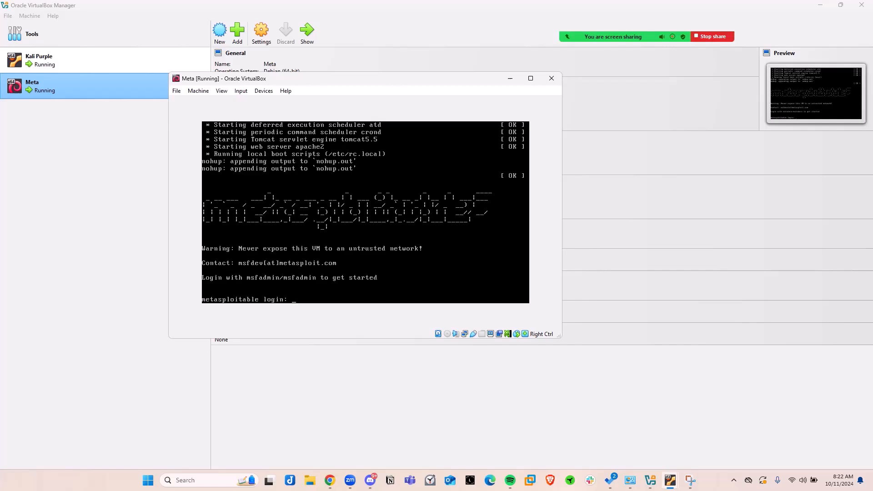
Log in to Metasploitable with the default account named in the login banner, entering its account password.
type("sfadmin")
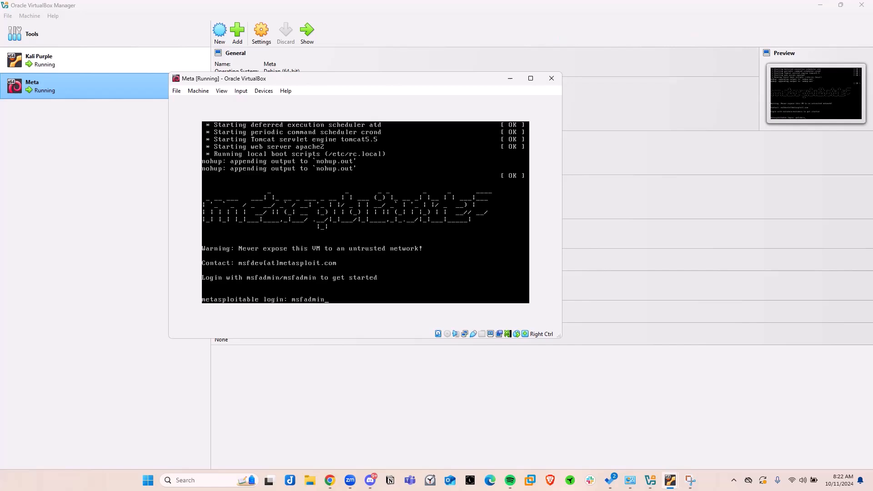
key("Return")
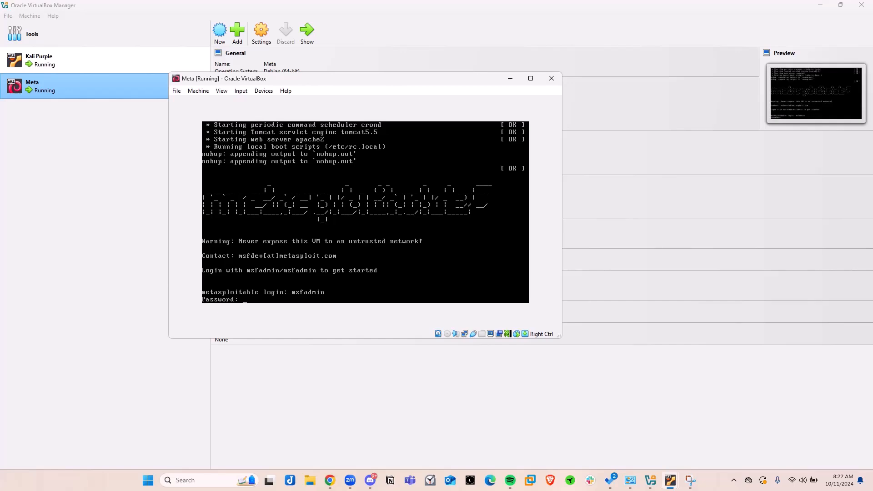
key("Return")
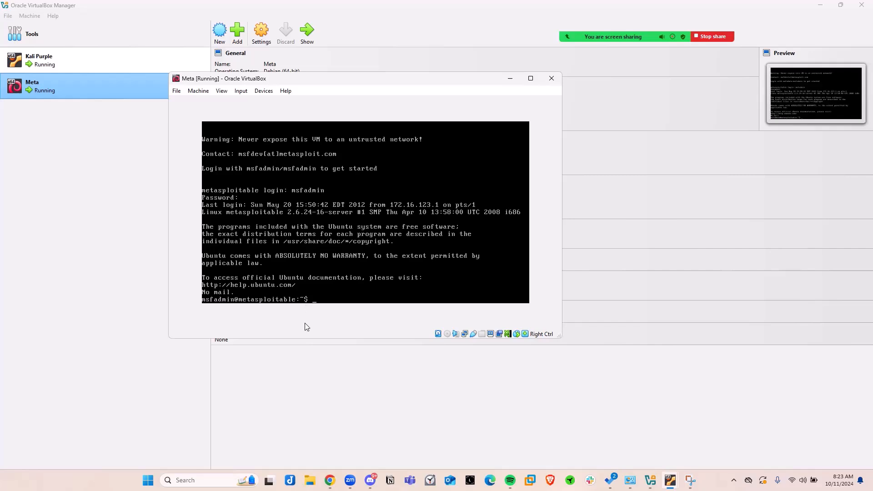
Display Meta's network interface configuration with ifconfig to find its IP address.
type("ifconfig")
key("Return")
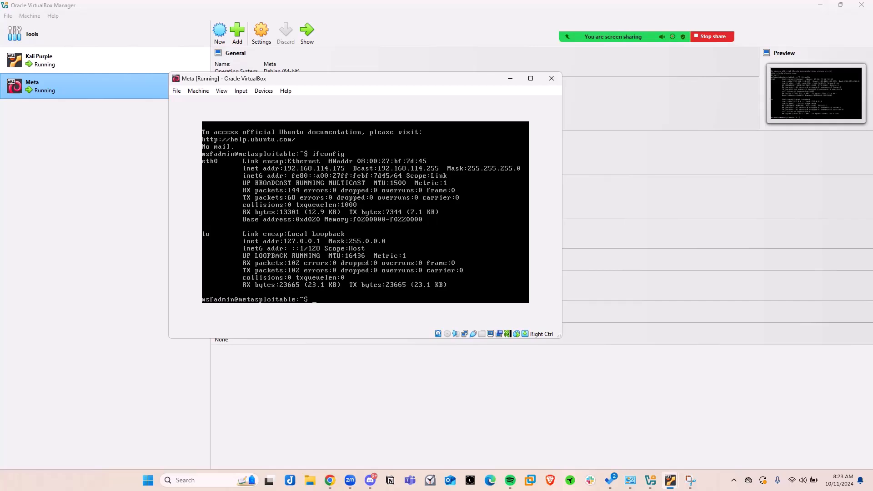
left_click_drag(258, 76, 240, 72)
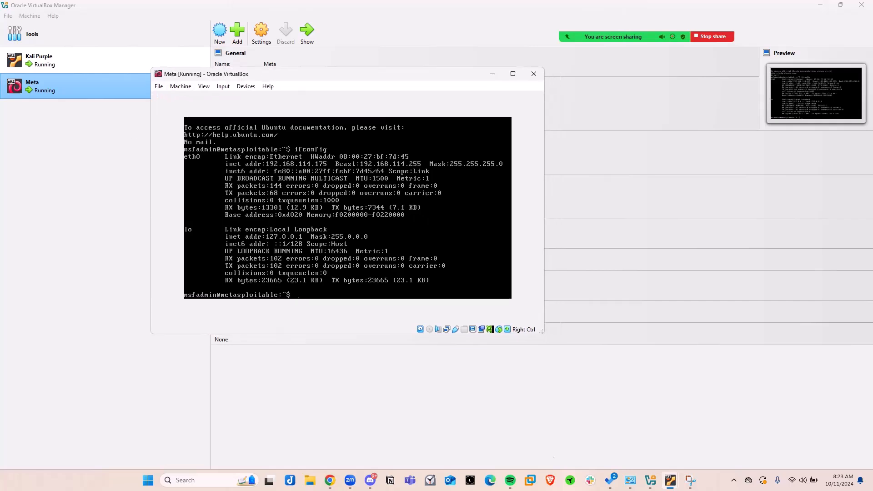
Switch to the Kali Purple VM and log in to its desktop with the account password.
mouse_move(669, 479)
left_click(639, 443)
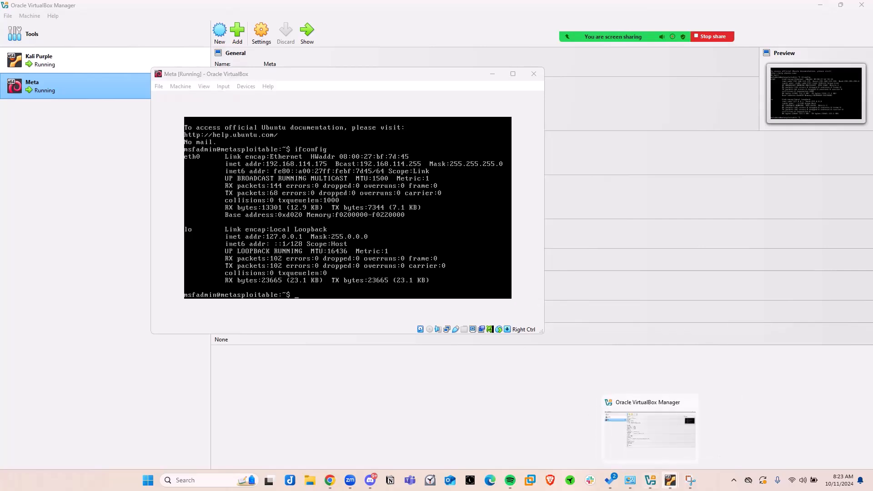
left_click(636, 438)
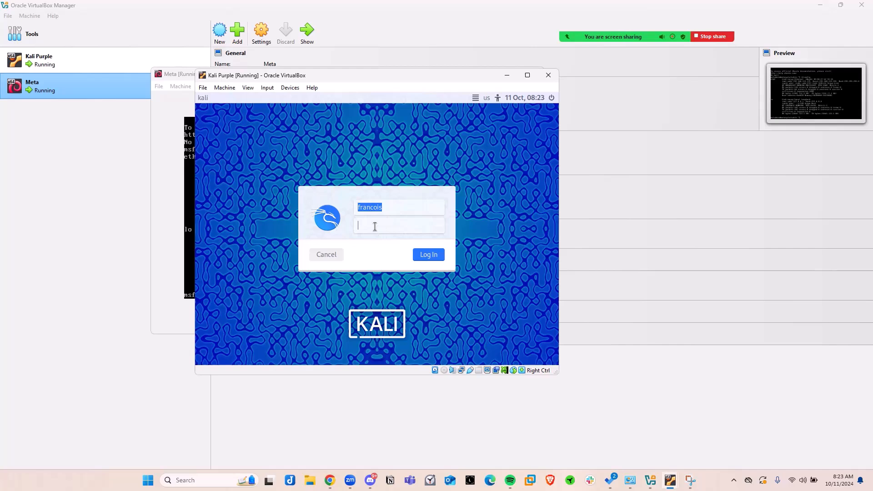
type("********")
key("Return")
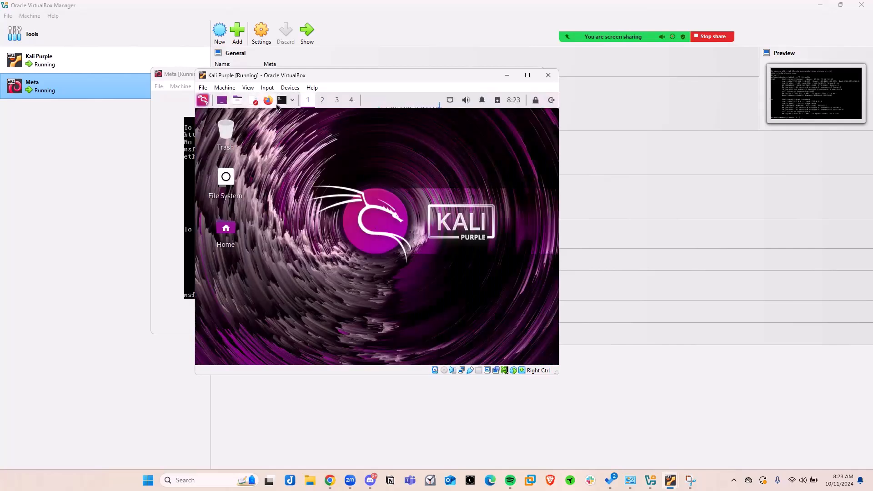
Open a terminal in Kali Purple beside the Meta window and ping Meta with ping -c 4 192.168.114.175.
left_click(282, 100)
left_click_drag(324, 78, 592, 84)
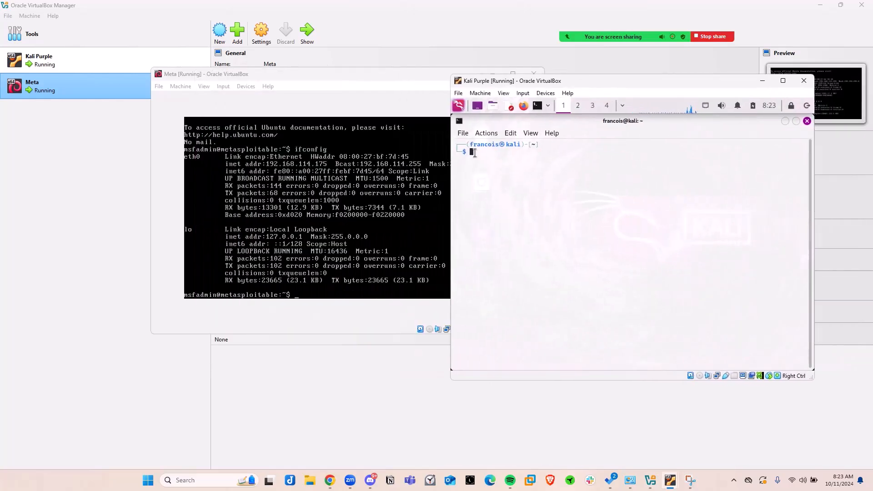
type("ping -c 4 192.168")
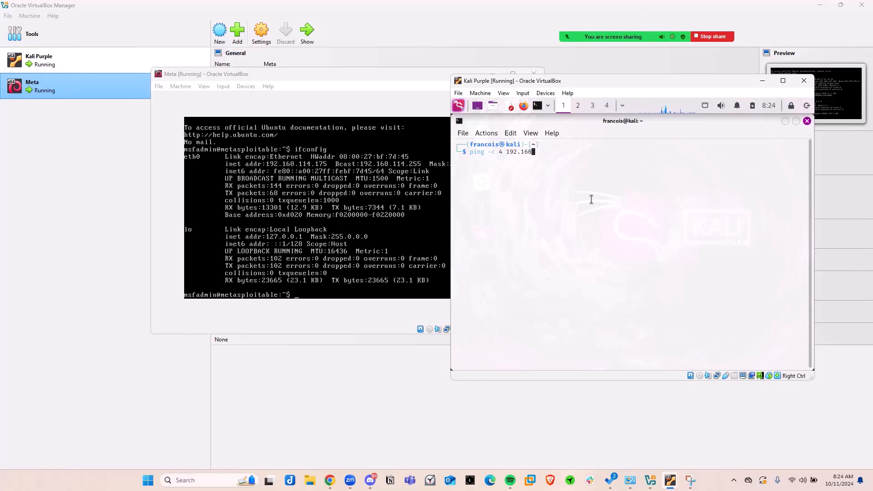
type(".114.175")
key("Return")
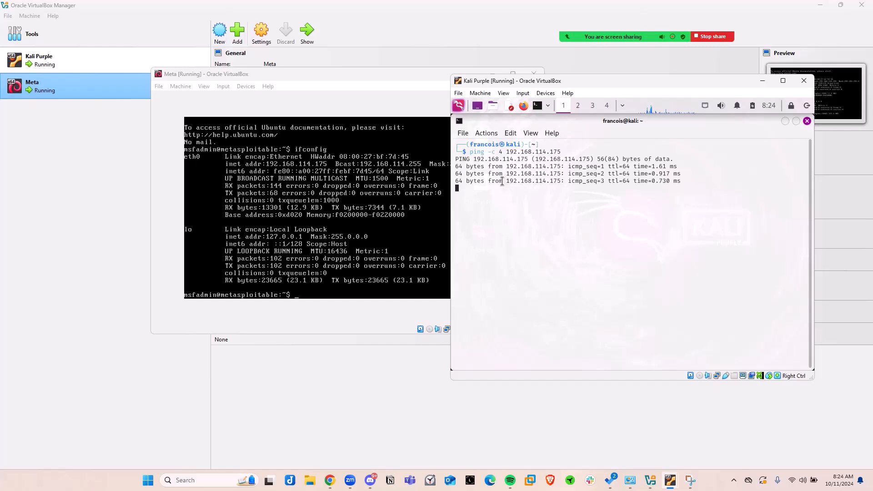
Enlarge the Kali terminal text by three zoom levels and highlight the packet count and packet loss in the ping statistics.
left_click(511, 134)
left_click(523, 181)
left_click(511, 133)
left_click(526, 182)
left_click(511, 134)
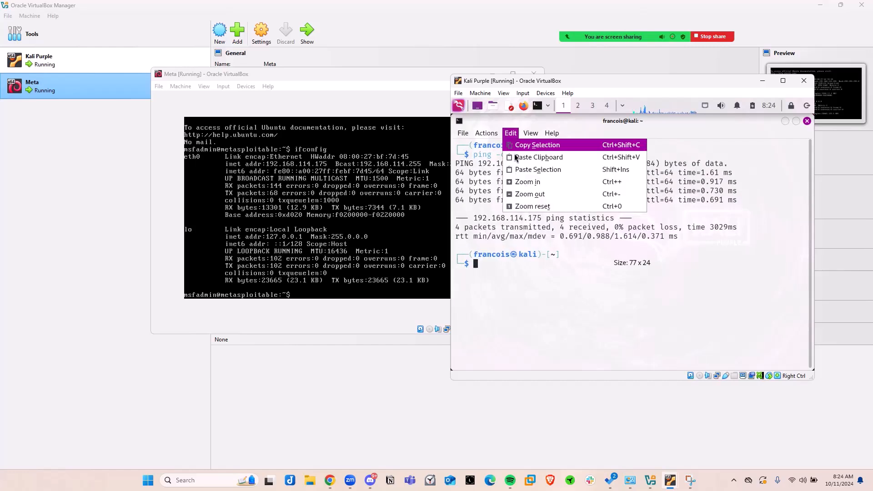
left_click(526, 181)
left_click_drag(564, 81, 448, 54)
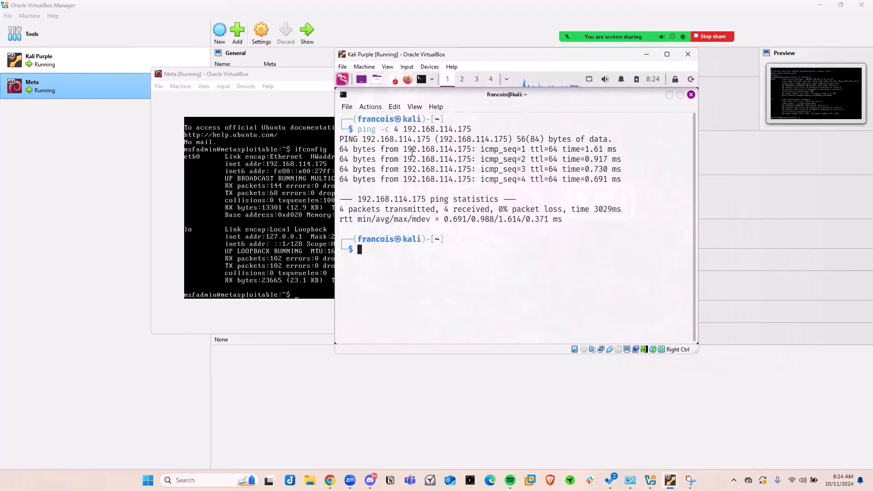
left_click_drag(339, 209, 381, 209)
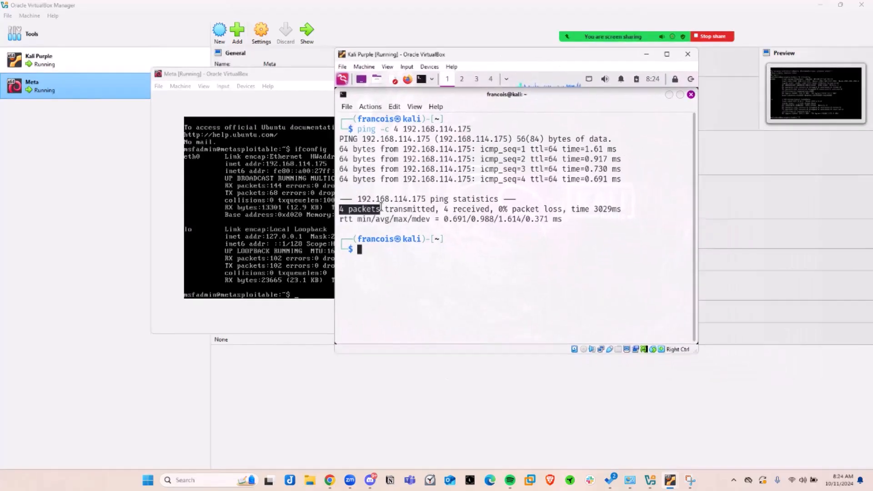
left_click_drag(444, 209, 562, 210)
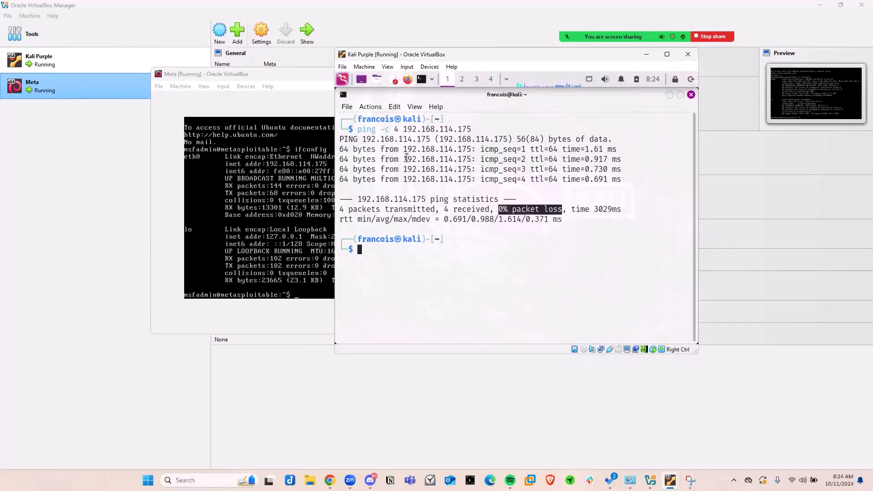
Arrange the Meta and Kali Purple VM windows side by side without overlap, so both terminals are fully in view.
left_click_drag(451, 53, 580, 89)
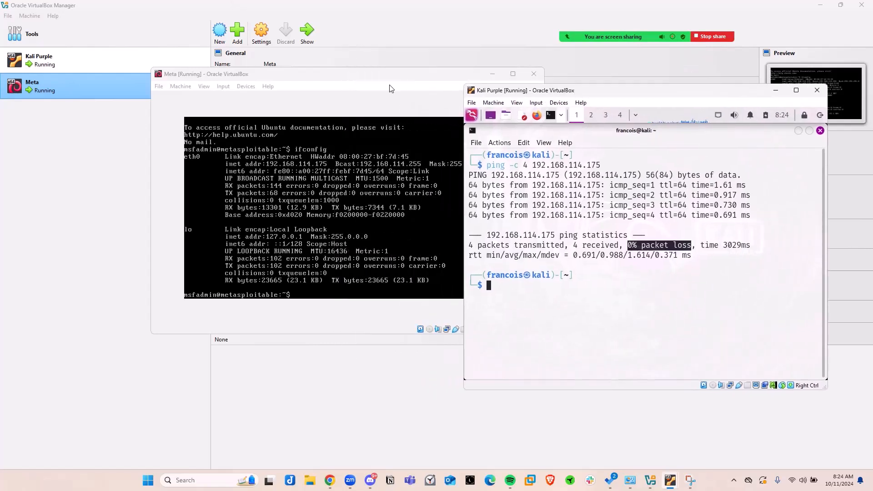
left_click_drag(310, 73, 212, 88)
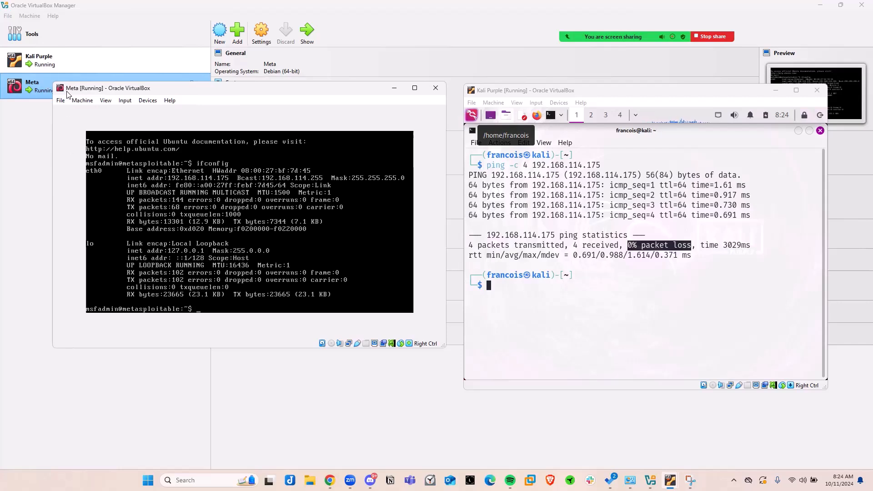
mouse_move(186, 91)
left_mouse_down()
mouse_move(183, 114)
mouse_move(166, 107)
mouse_move(176, 97)
left_mouse_up()
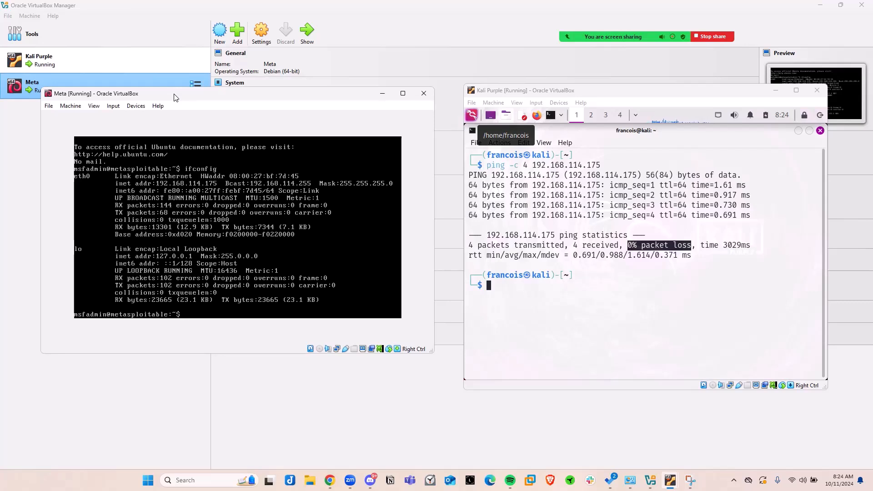
left_click(501, 284)
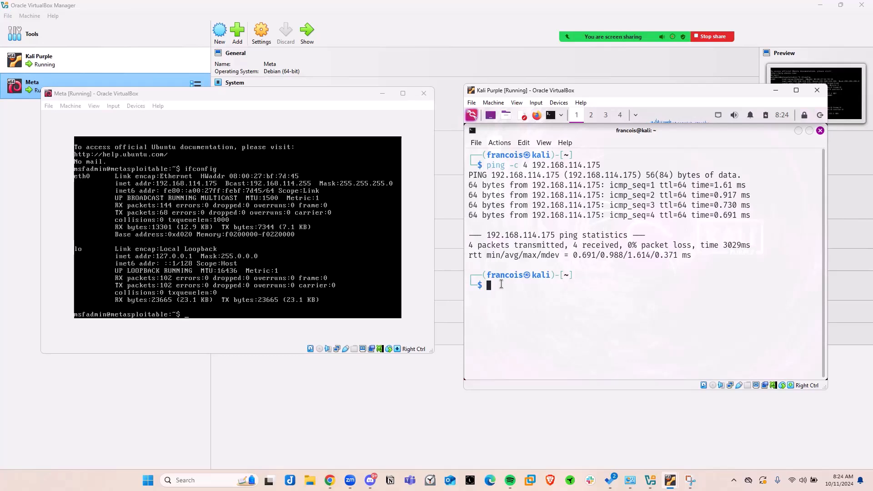
left_click_drag(216, 97, 240, 105)
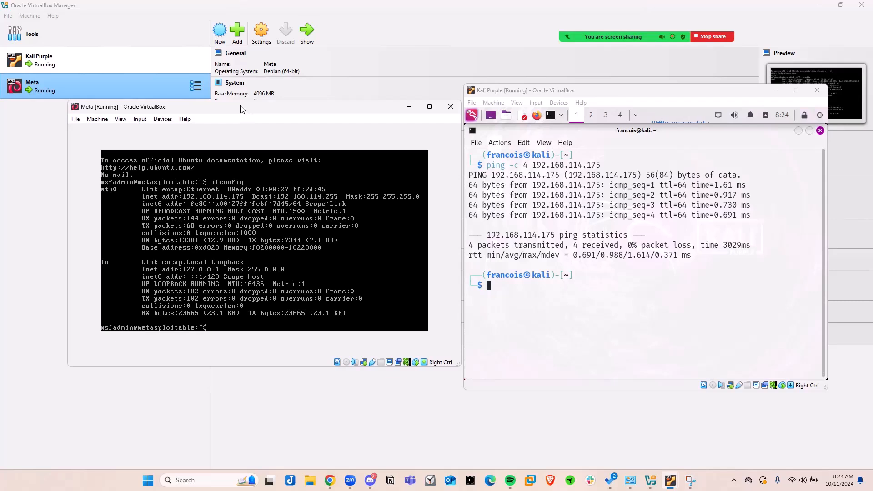